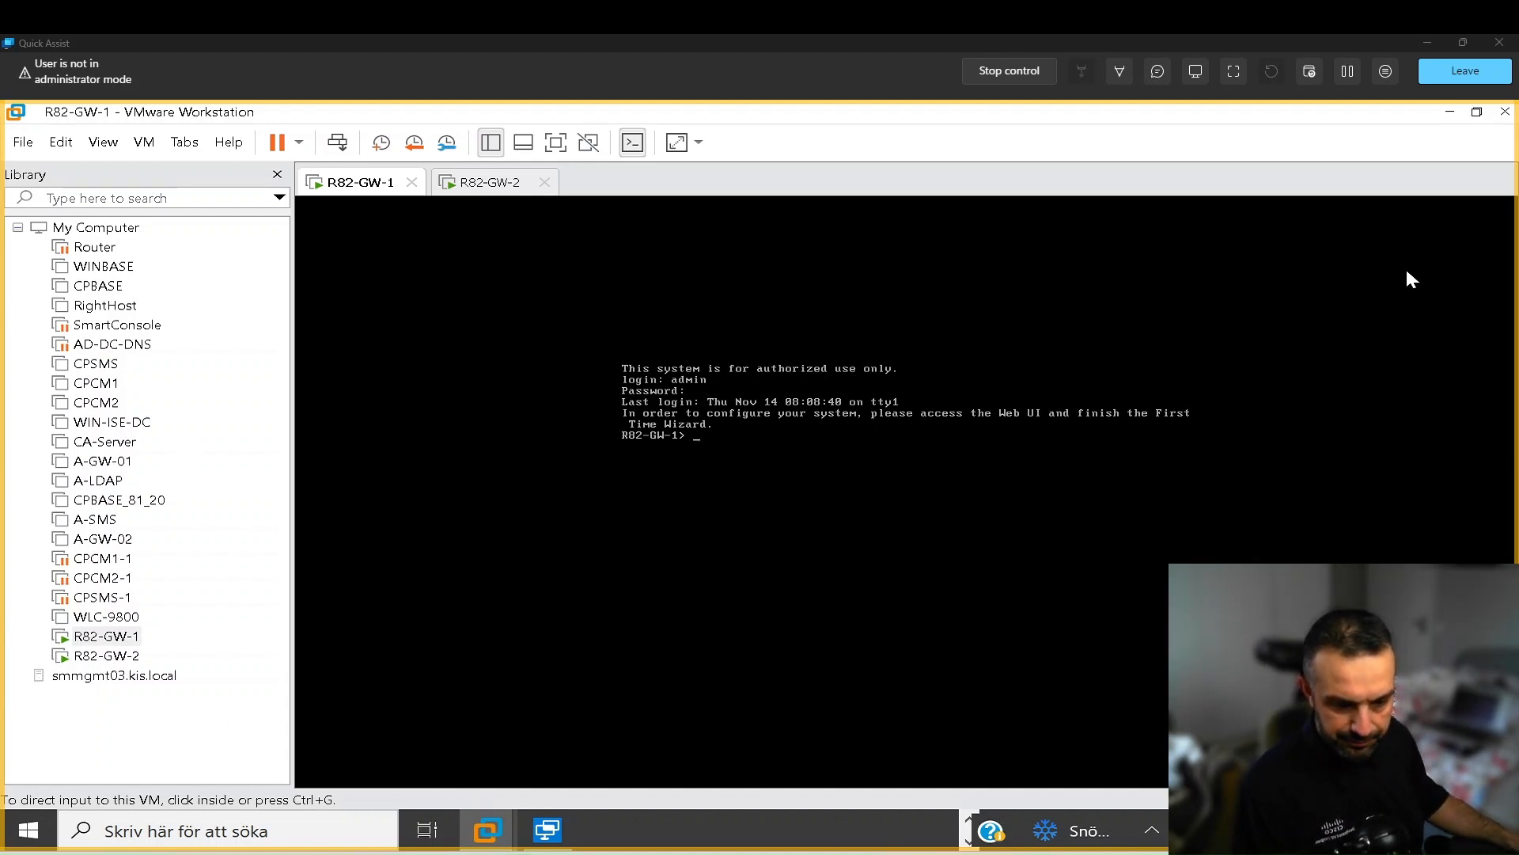
- View the R82-SMS console in VMware, then bring up the SmartConsole R82 login window
mouse_move(484, 828)
click(301, 800)
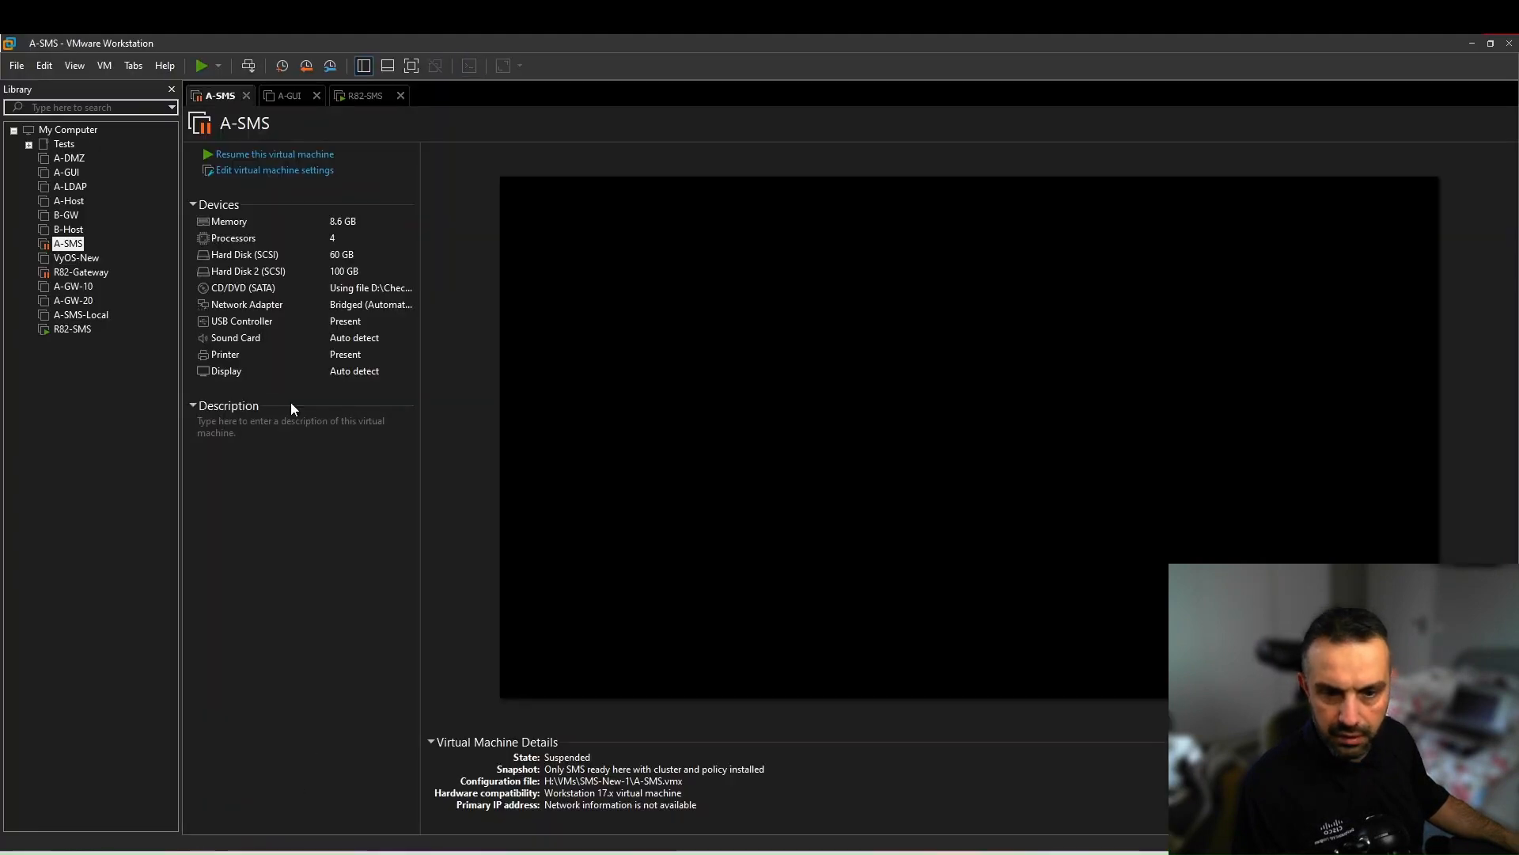
click(79, 338)
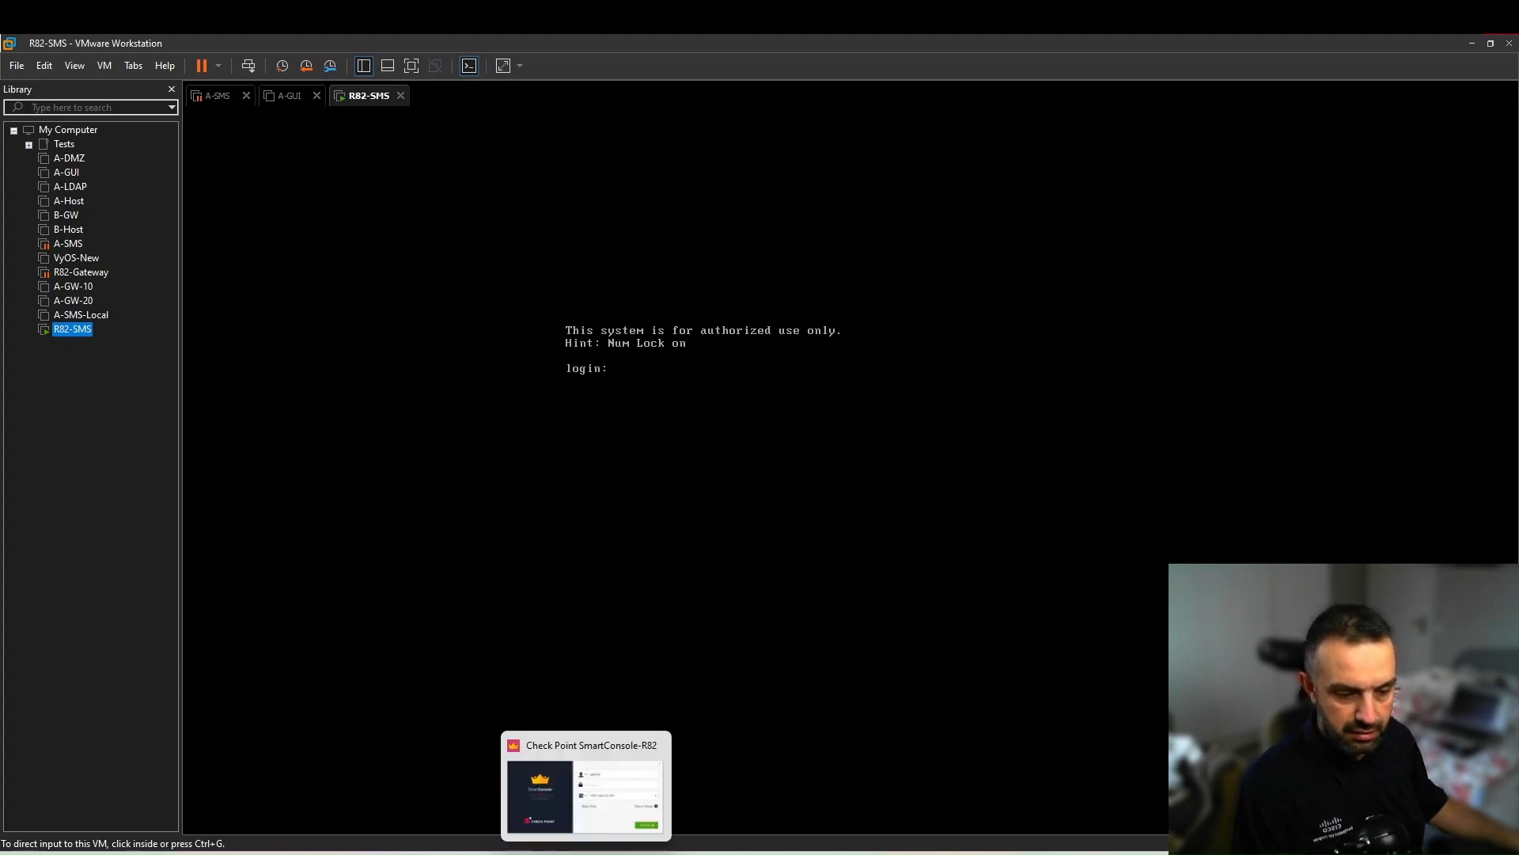
click(586, 851)
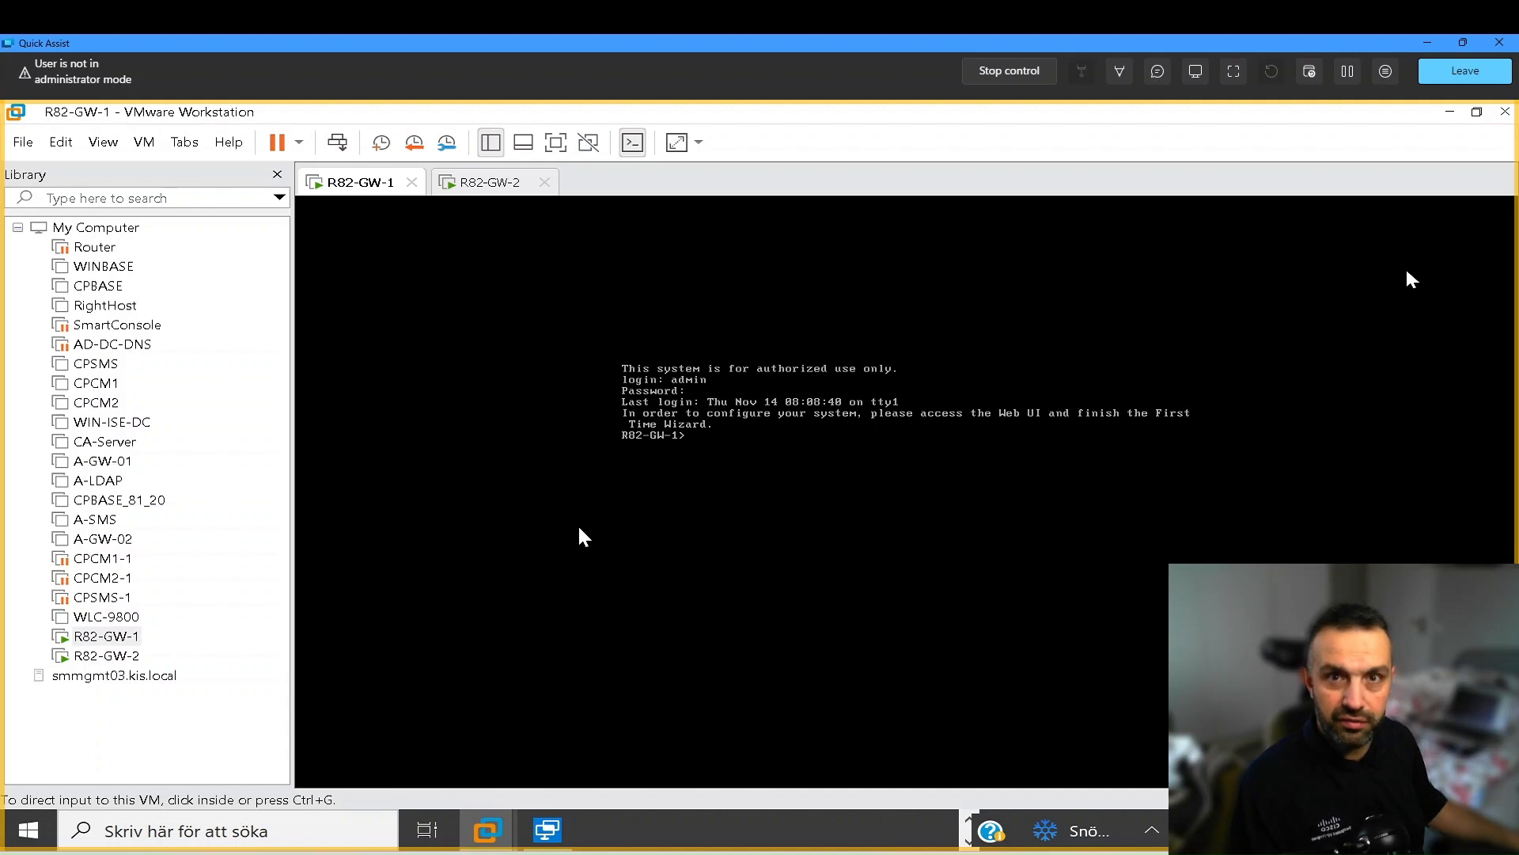
key(alt)
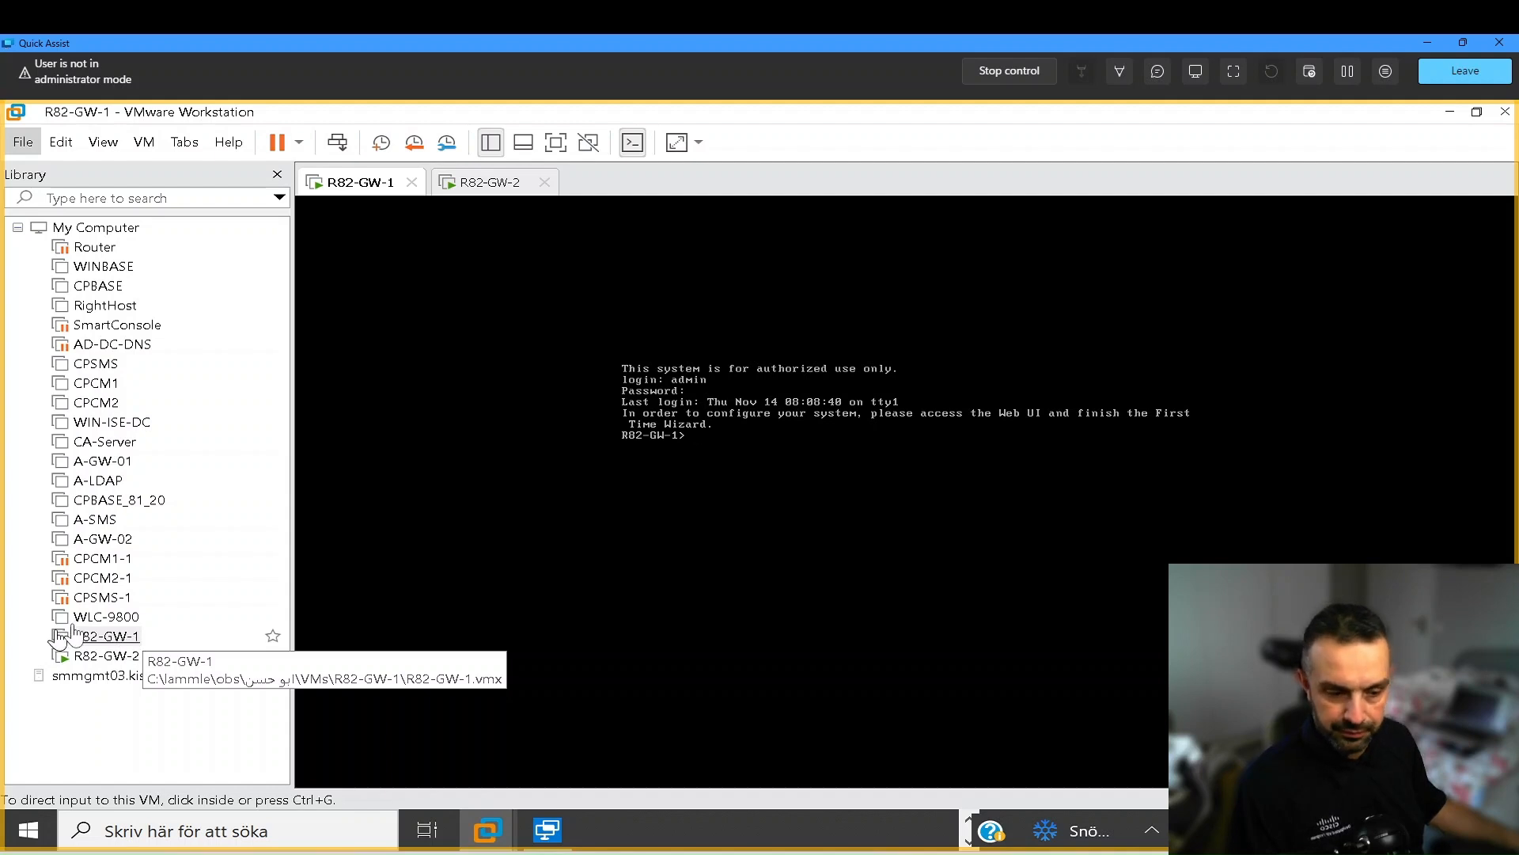
- Log in to SmartConsole as admin on 192.168.10.141 with the admin password
click(593, 853)
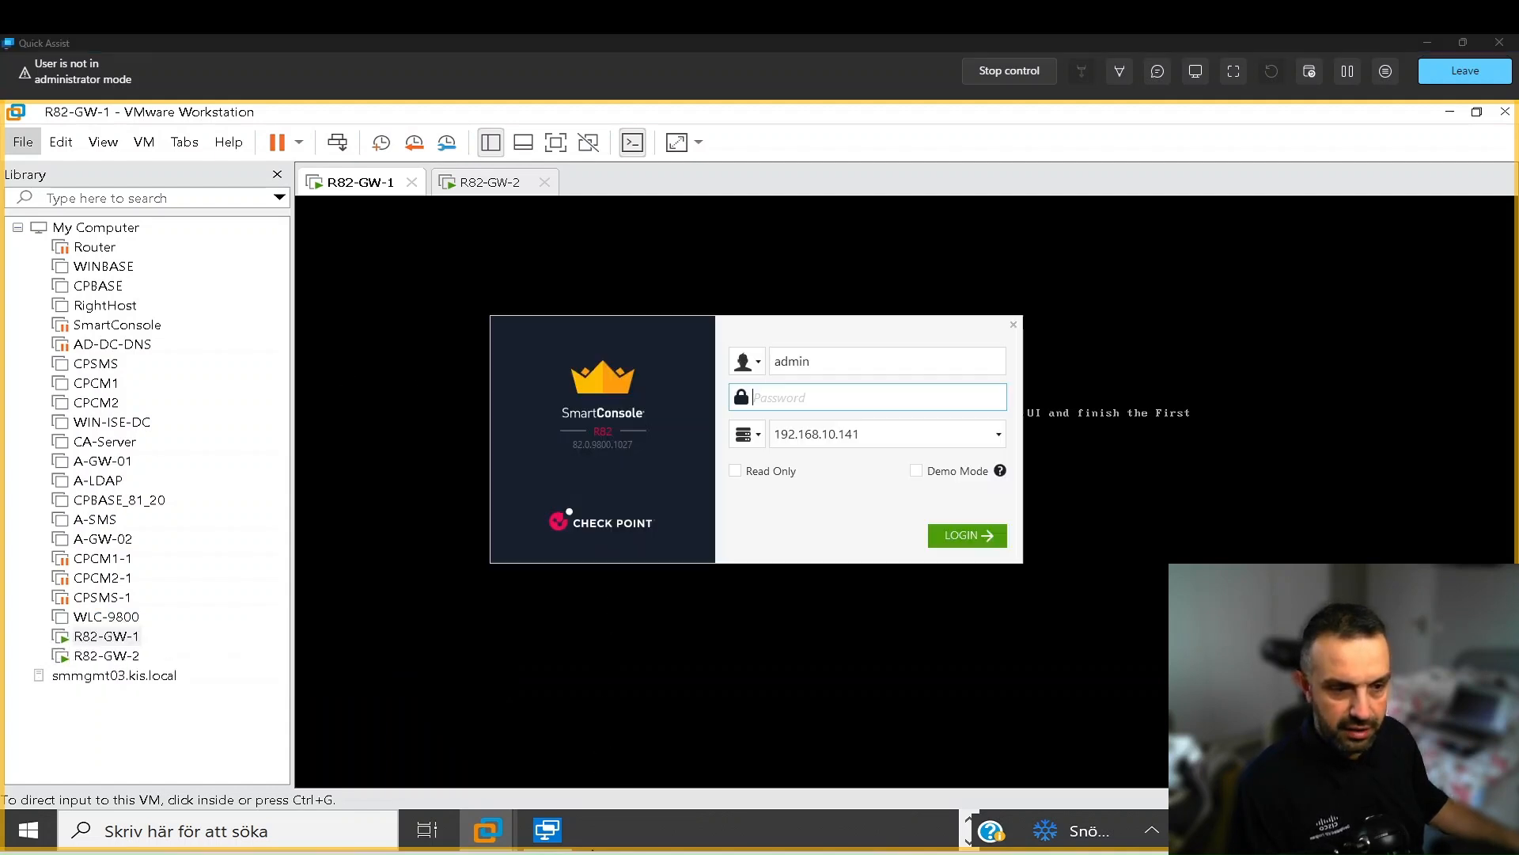
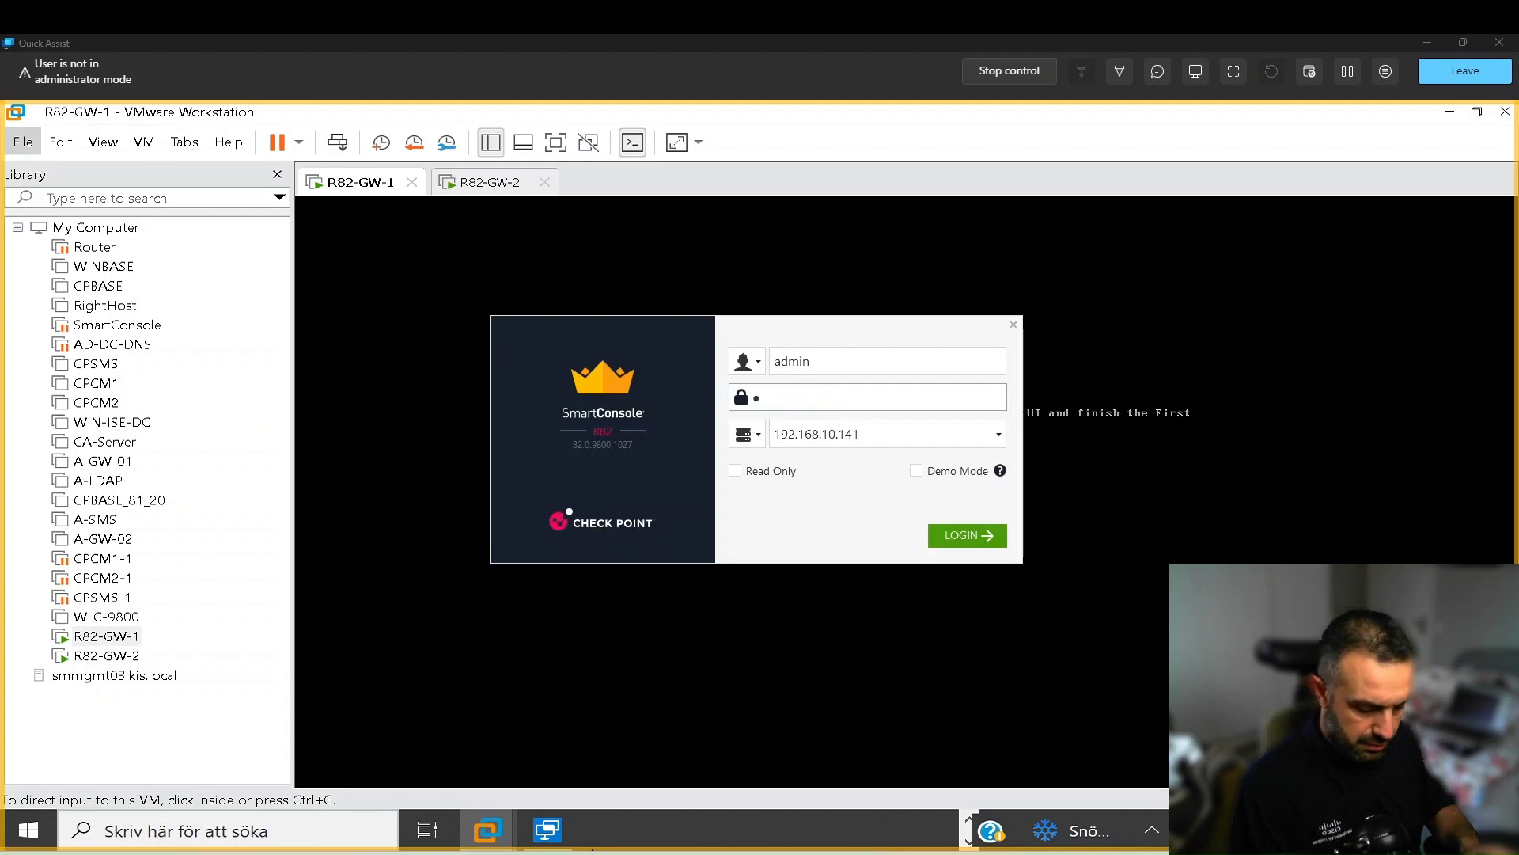
key(Return)
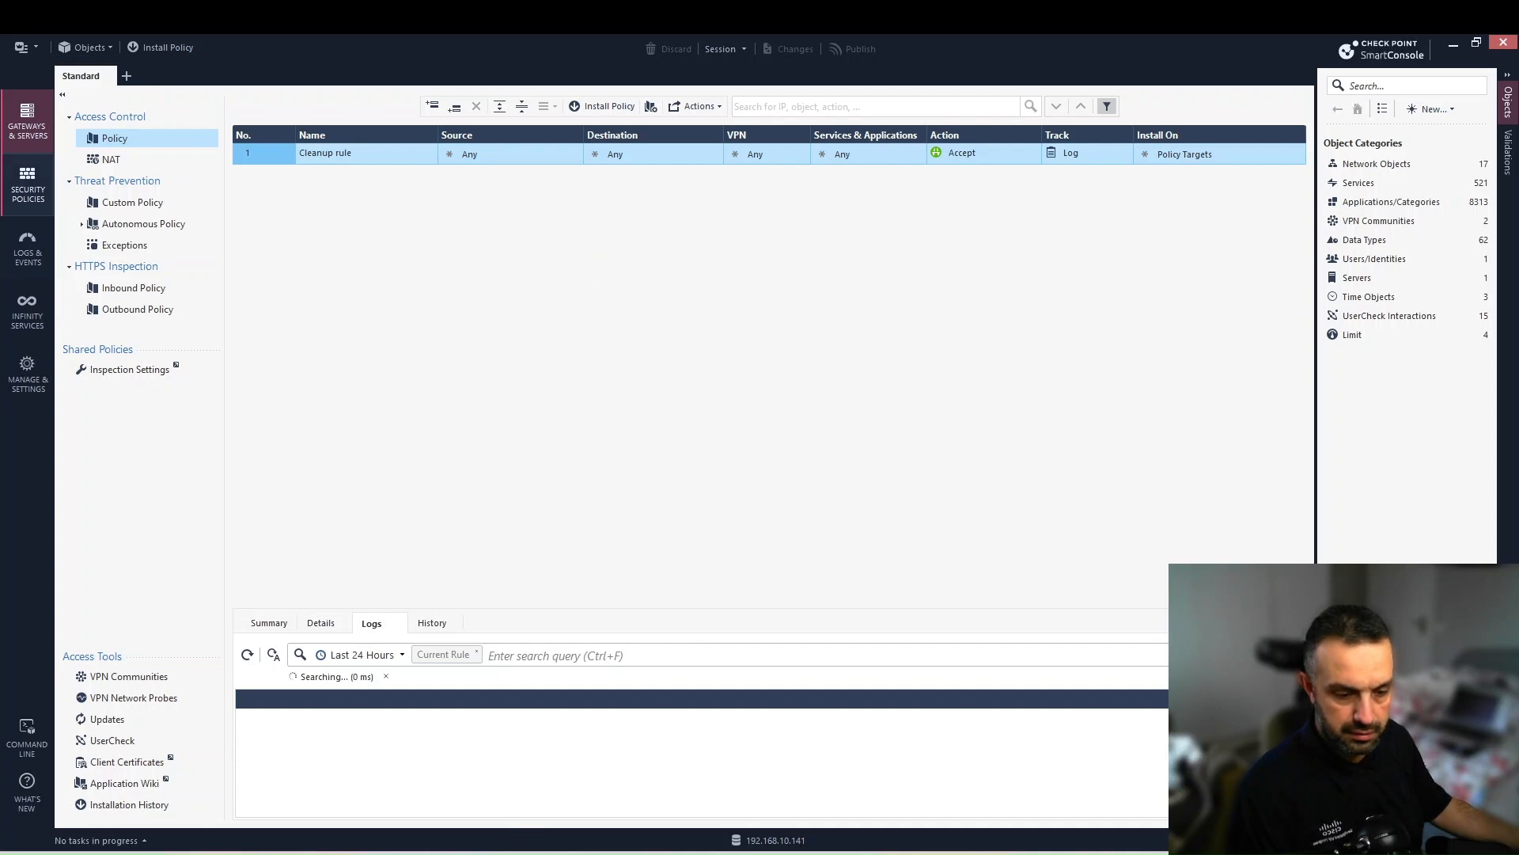
- Move Task Manager aside and bring the 192.168.10.145 browser window over SmartConsole, maximized
key(ctrl+shift+Escape)
drag(607, 388, 1518, 365)
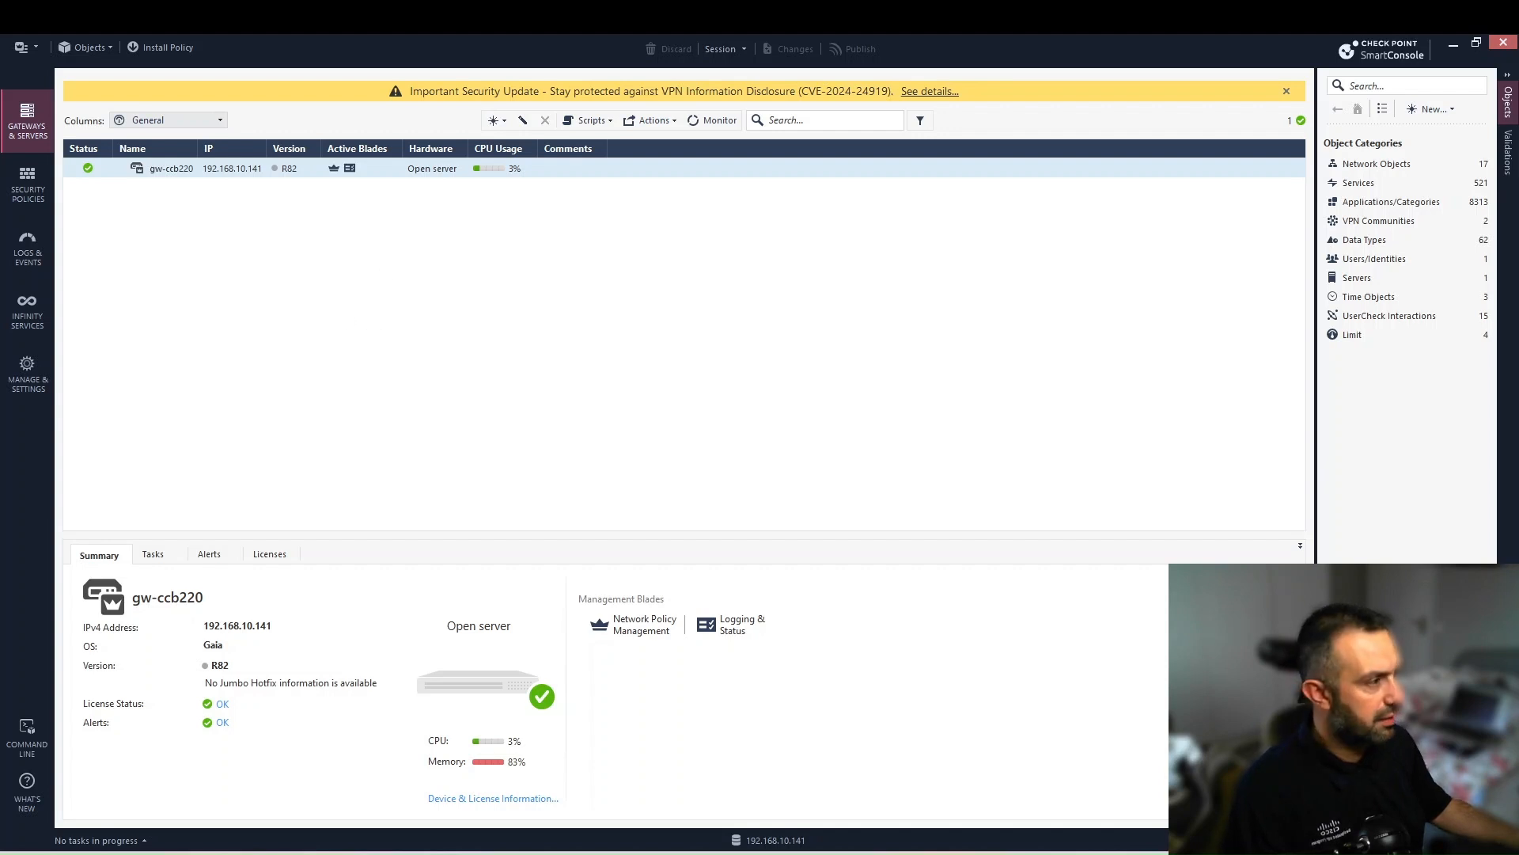
drag(1518, 154, 458, 166)
double_click(733, 150)
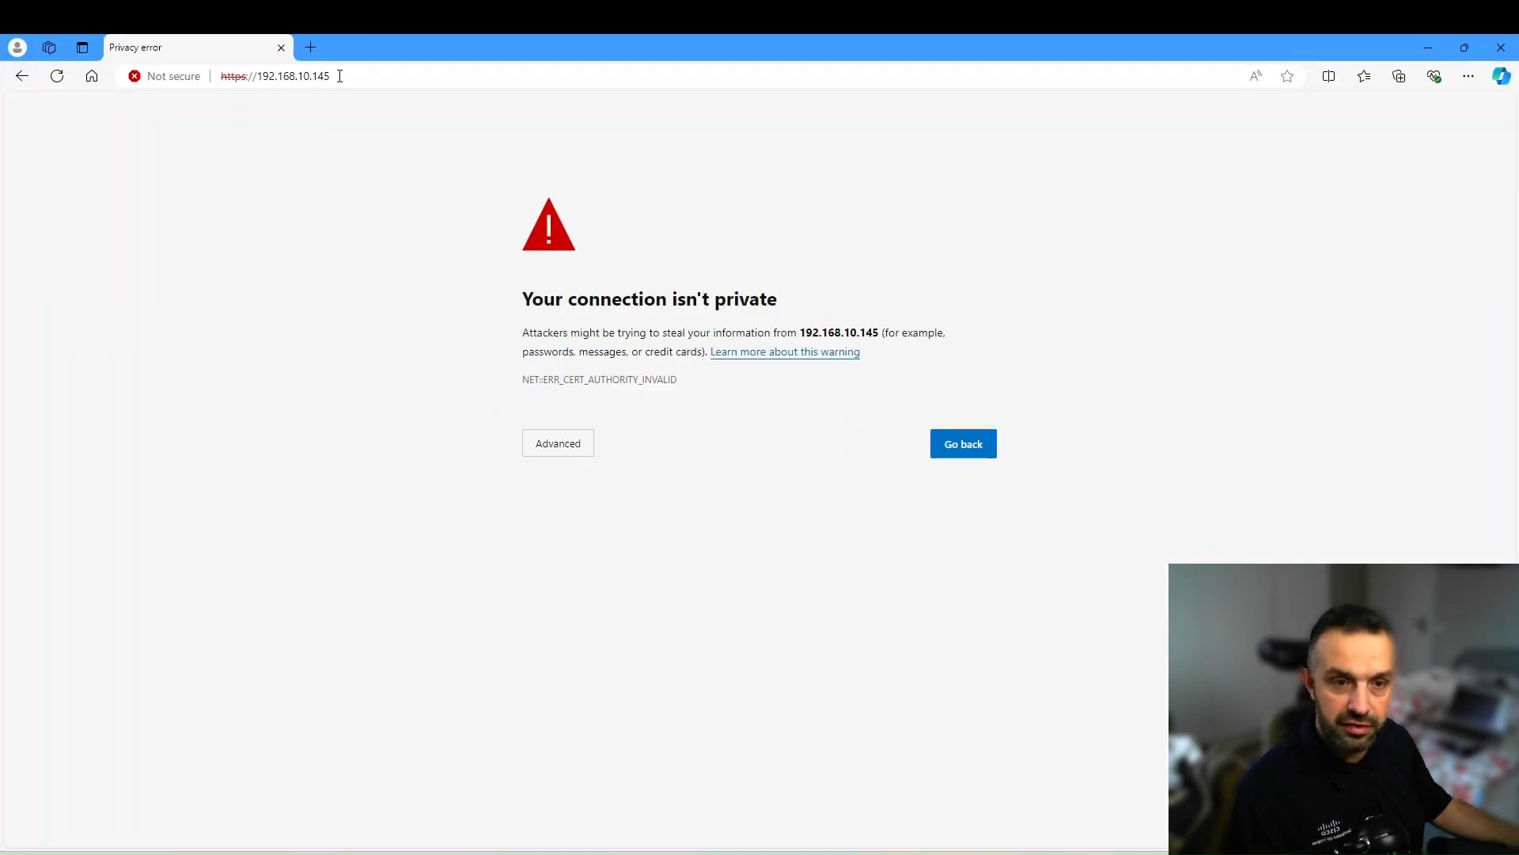
- Proceed past the certificate warning to the Gaia Portal at 192.168.10.145
click(592, 853)
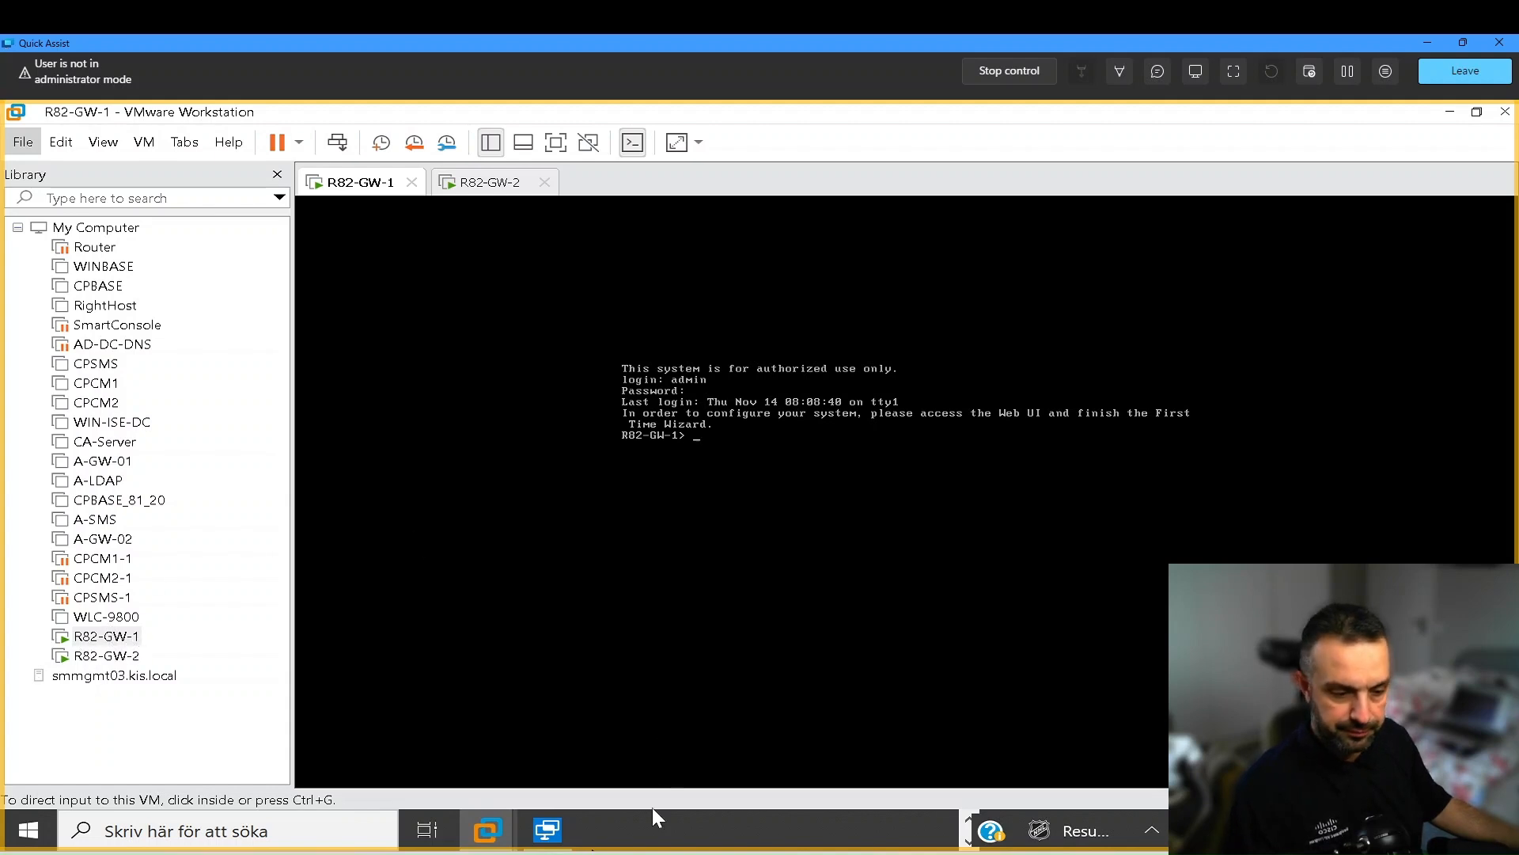
click(658, 853)
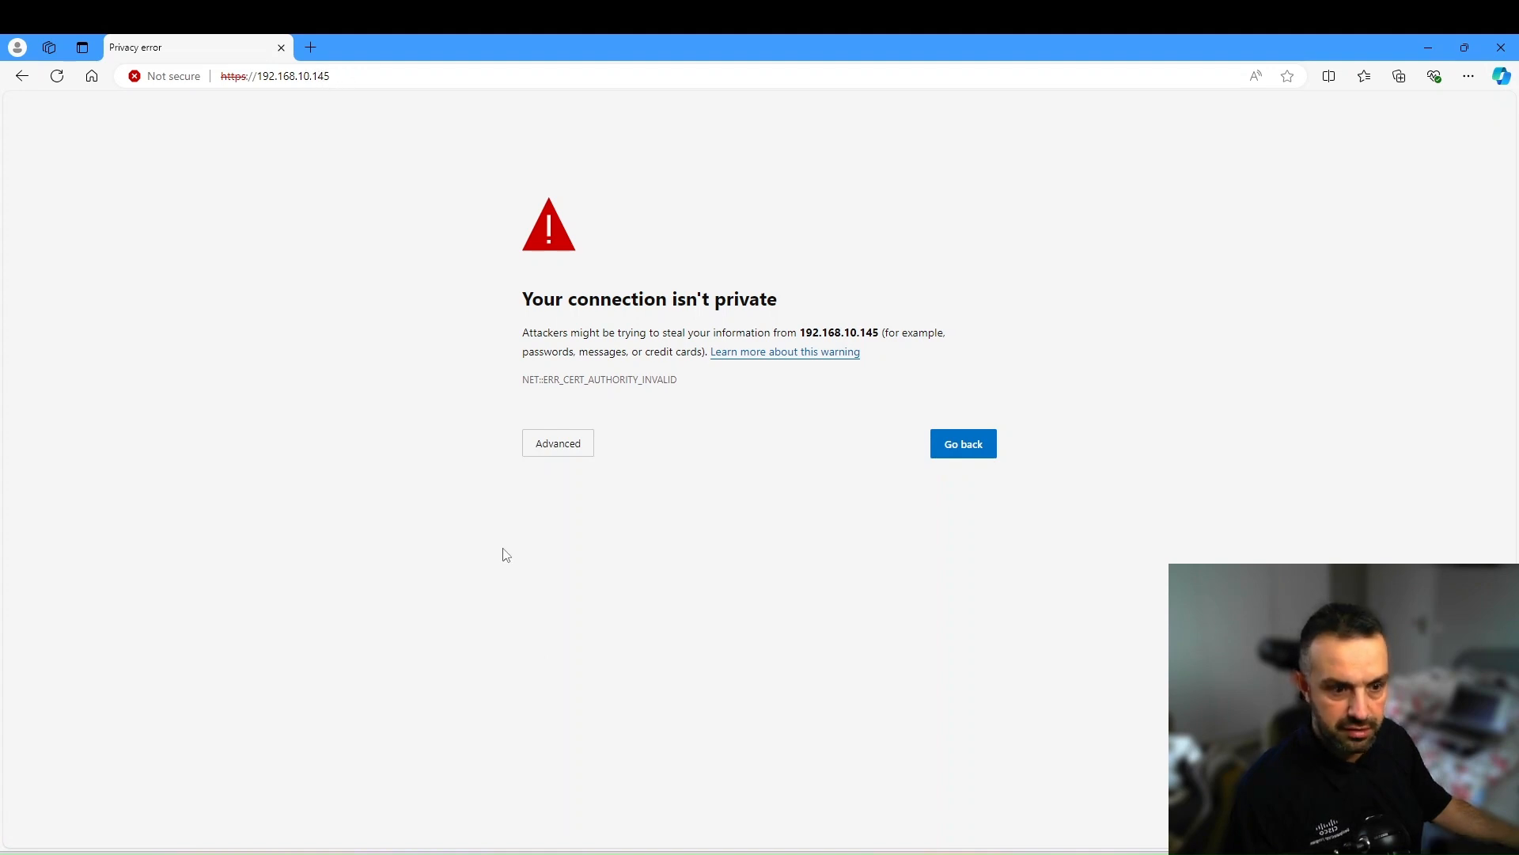
click(536, 447)
click(603, 566)
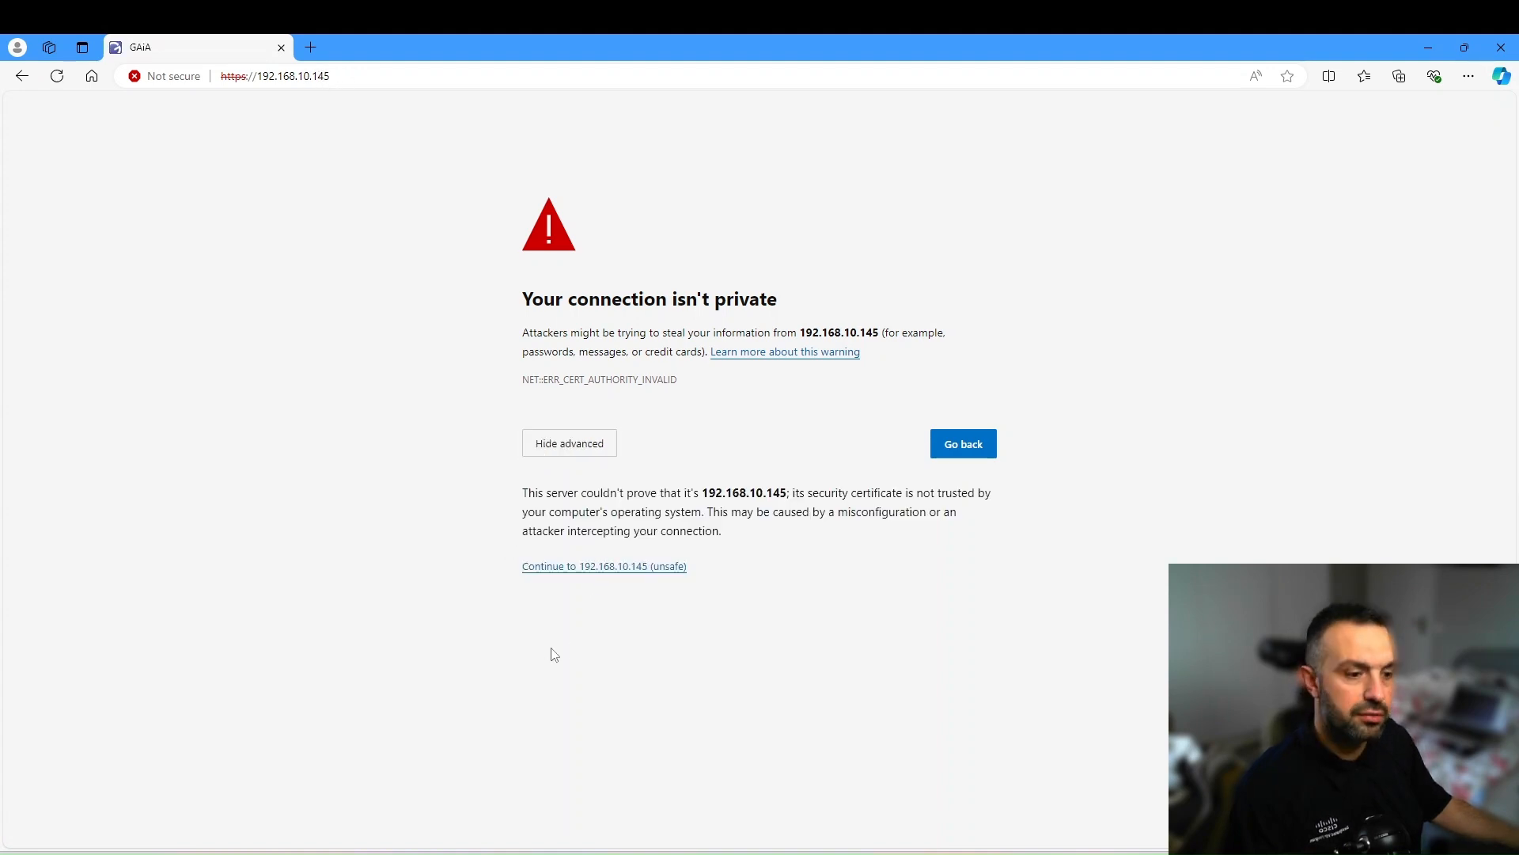
- Log in to the Gaia Portal as admin with the account password
text(admin)
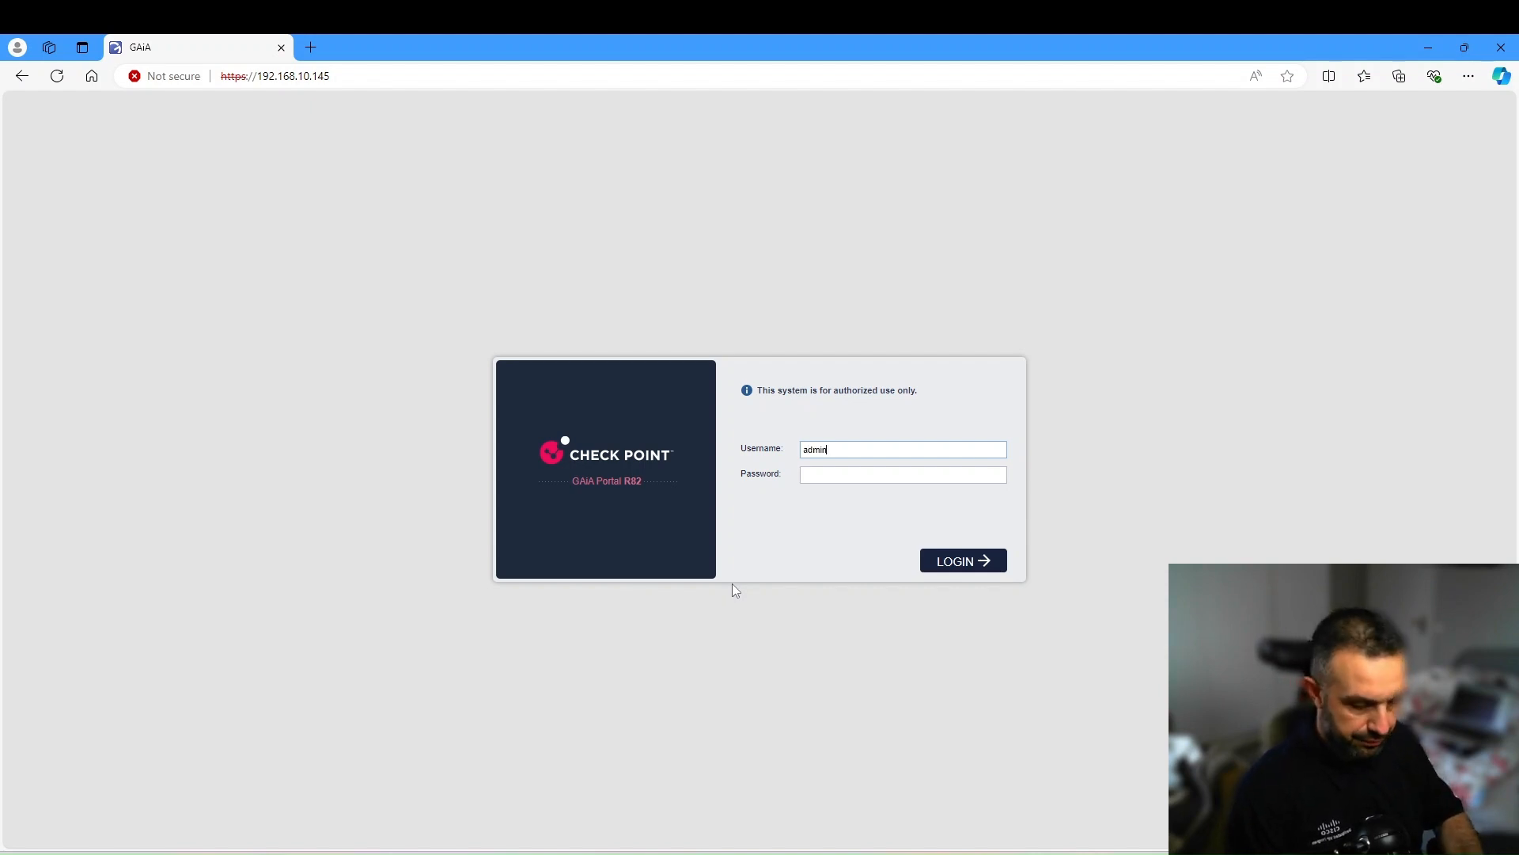
key(Tab)
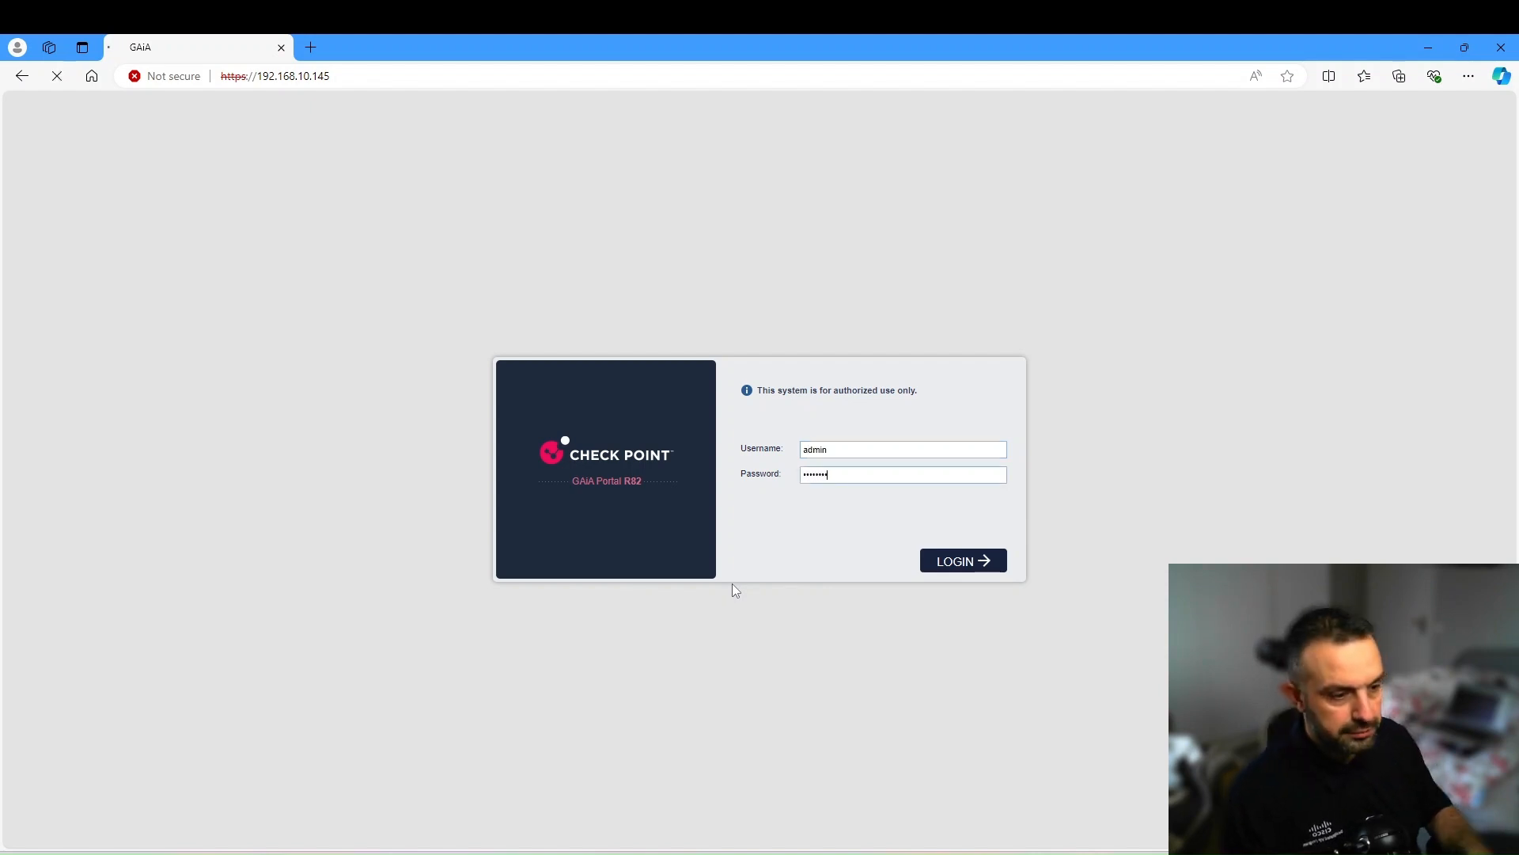
key(Return)
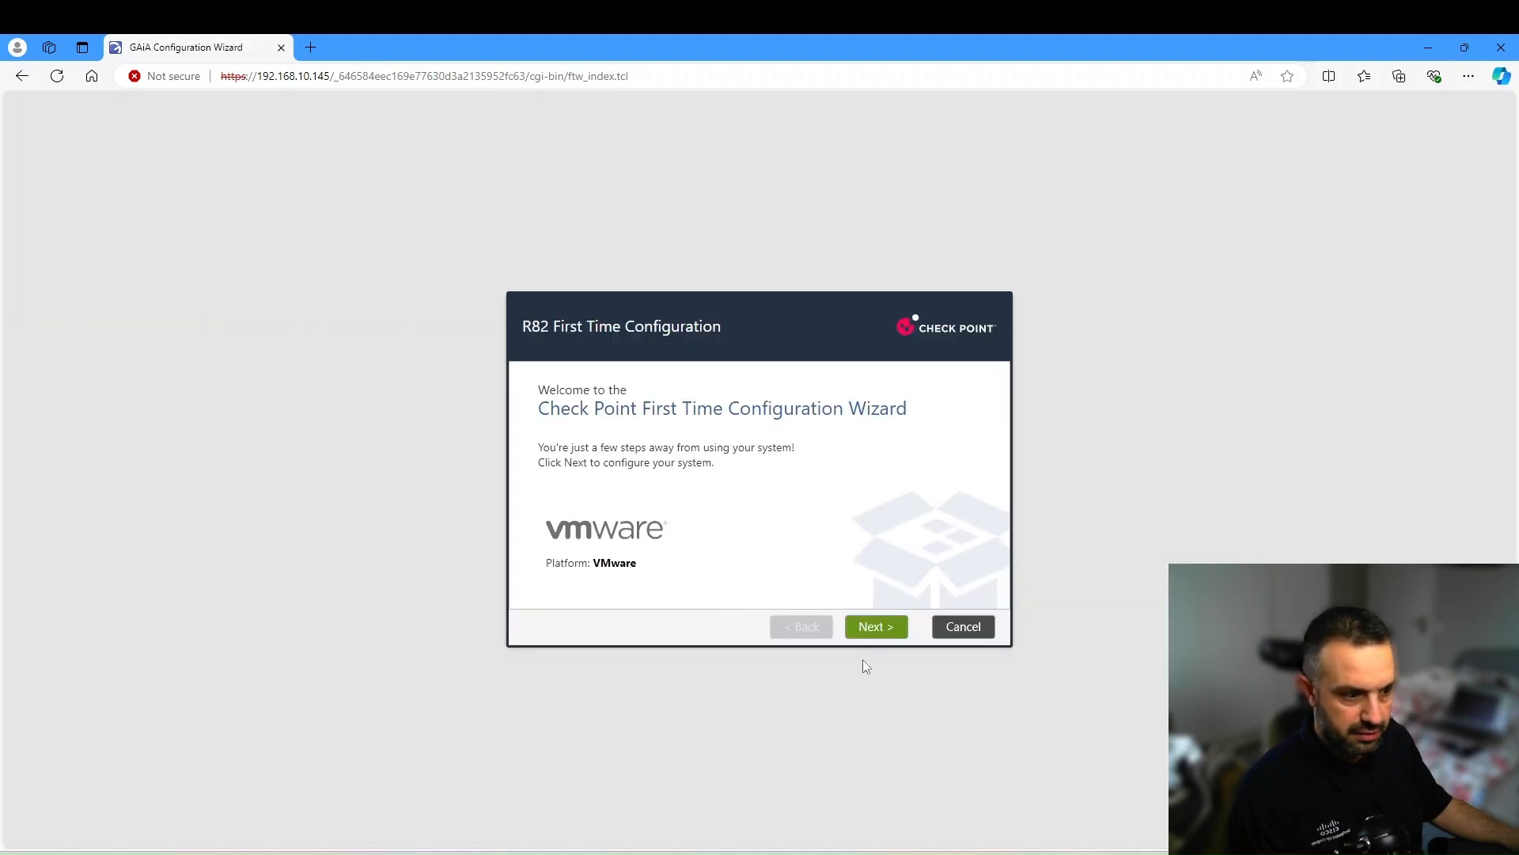
- Accept the Welcome, Deployment, Management and Internet Connection pages, then bring up R82-GW-1's options in VMware
click(878, 629)
click(877, 629)
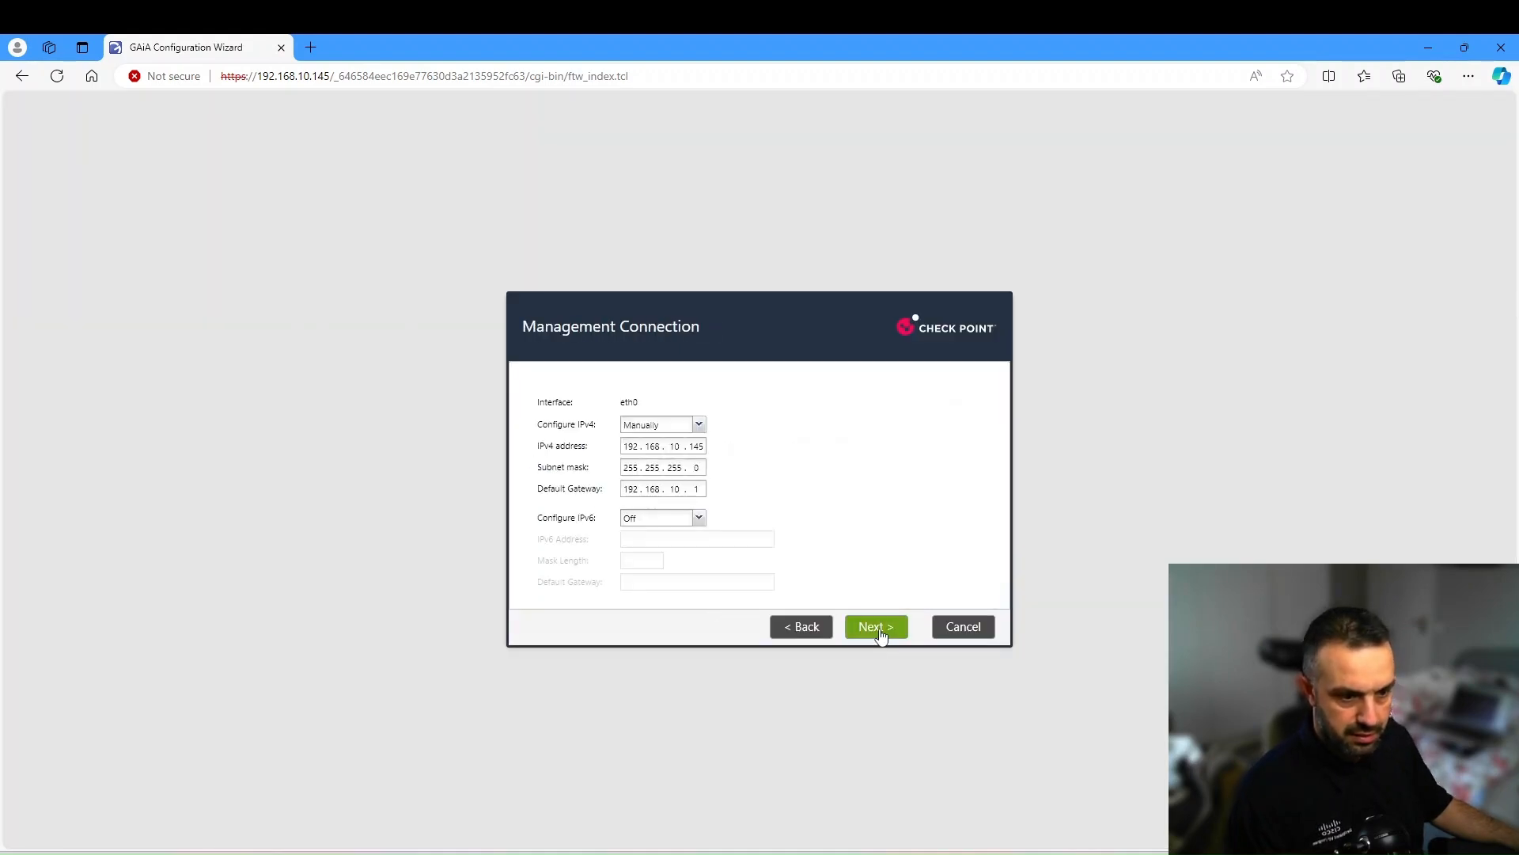
click(878, 629)
click(881, 633)
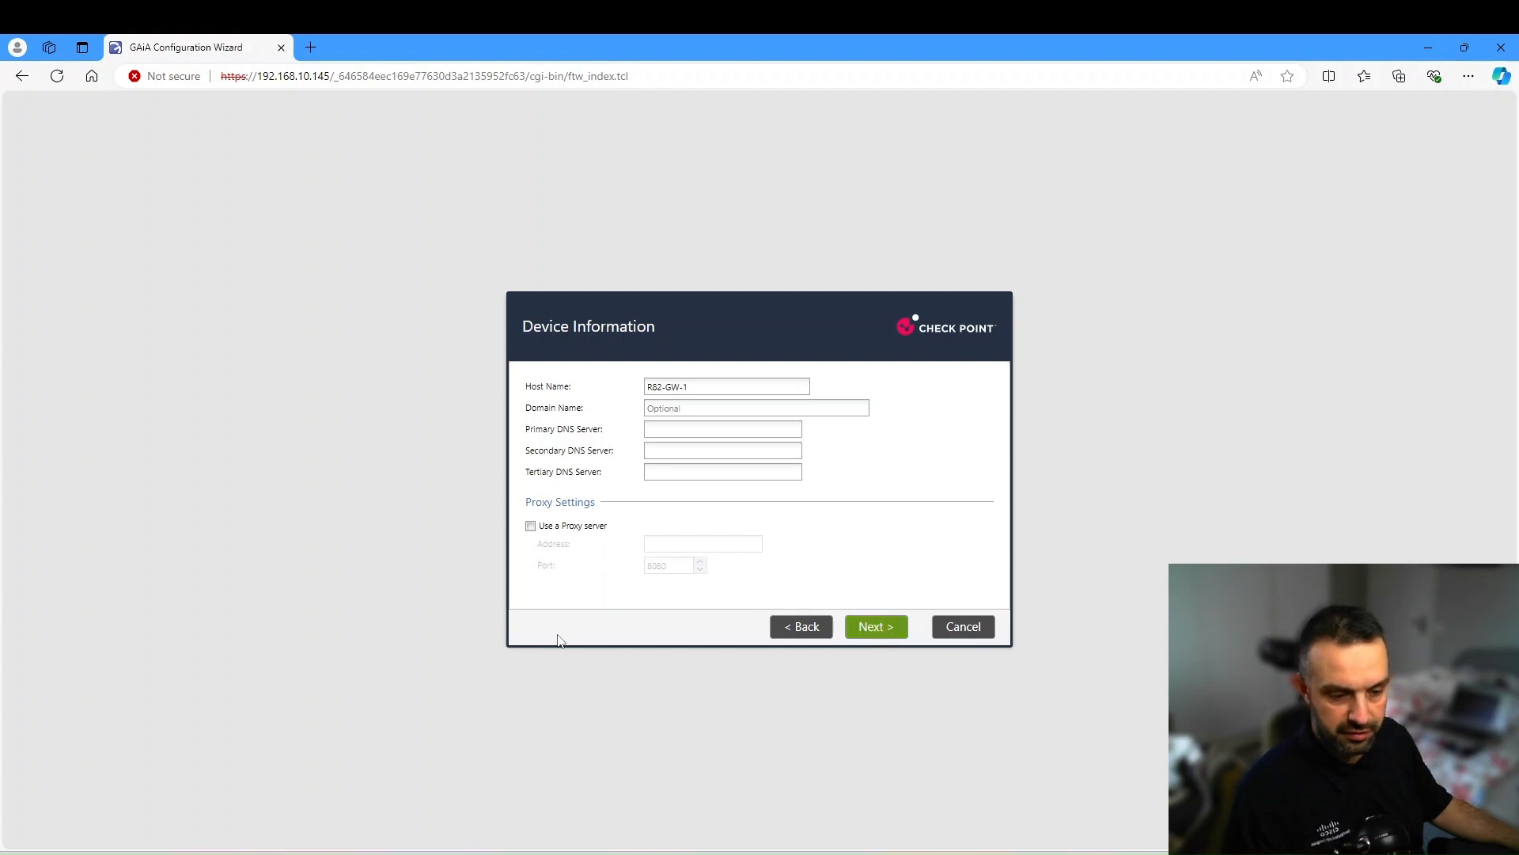
key(alt+Tab)
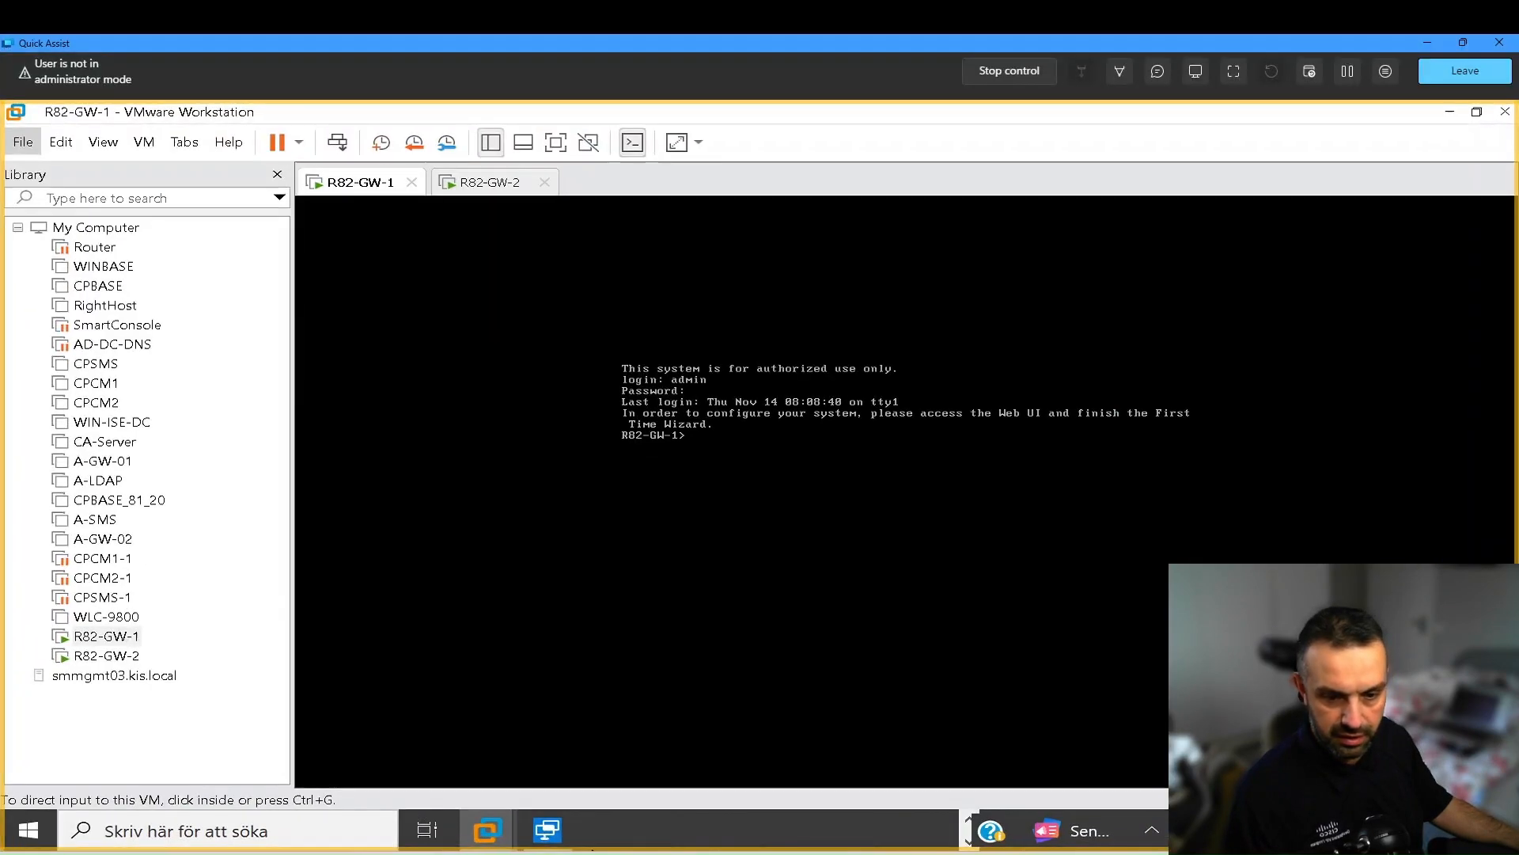
right_click(127, 635)
- Review R82-GW-1's hardware (8.6 GB memory, 4 processors, four network adapters) without changes
click(156, 629)
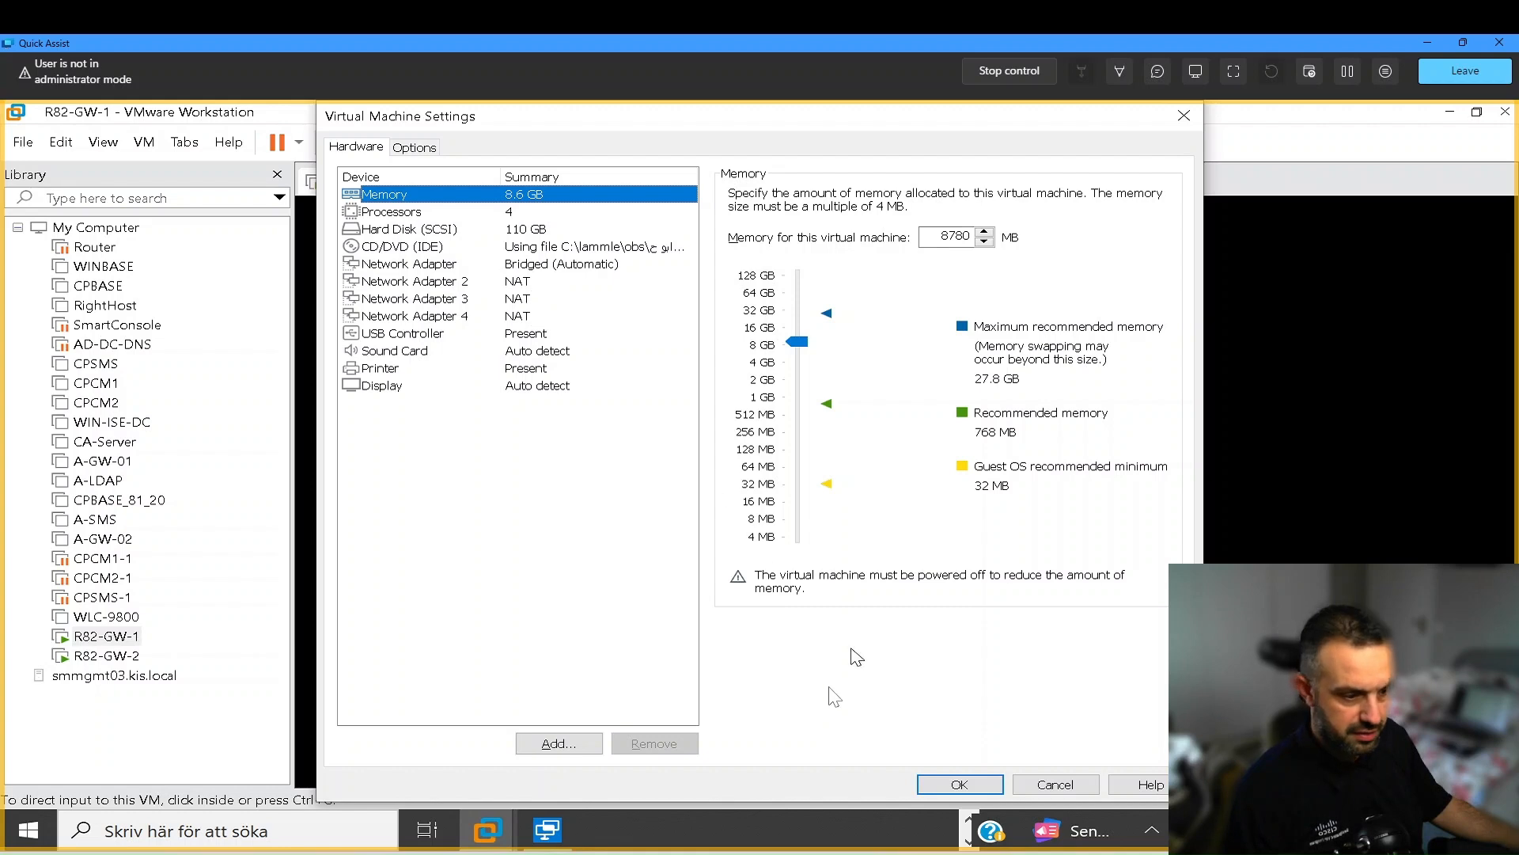
click(960, 784)
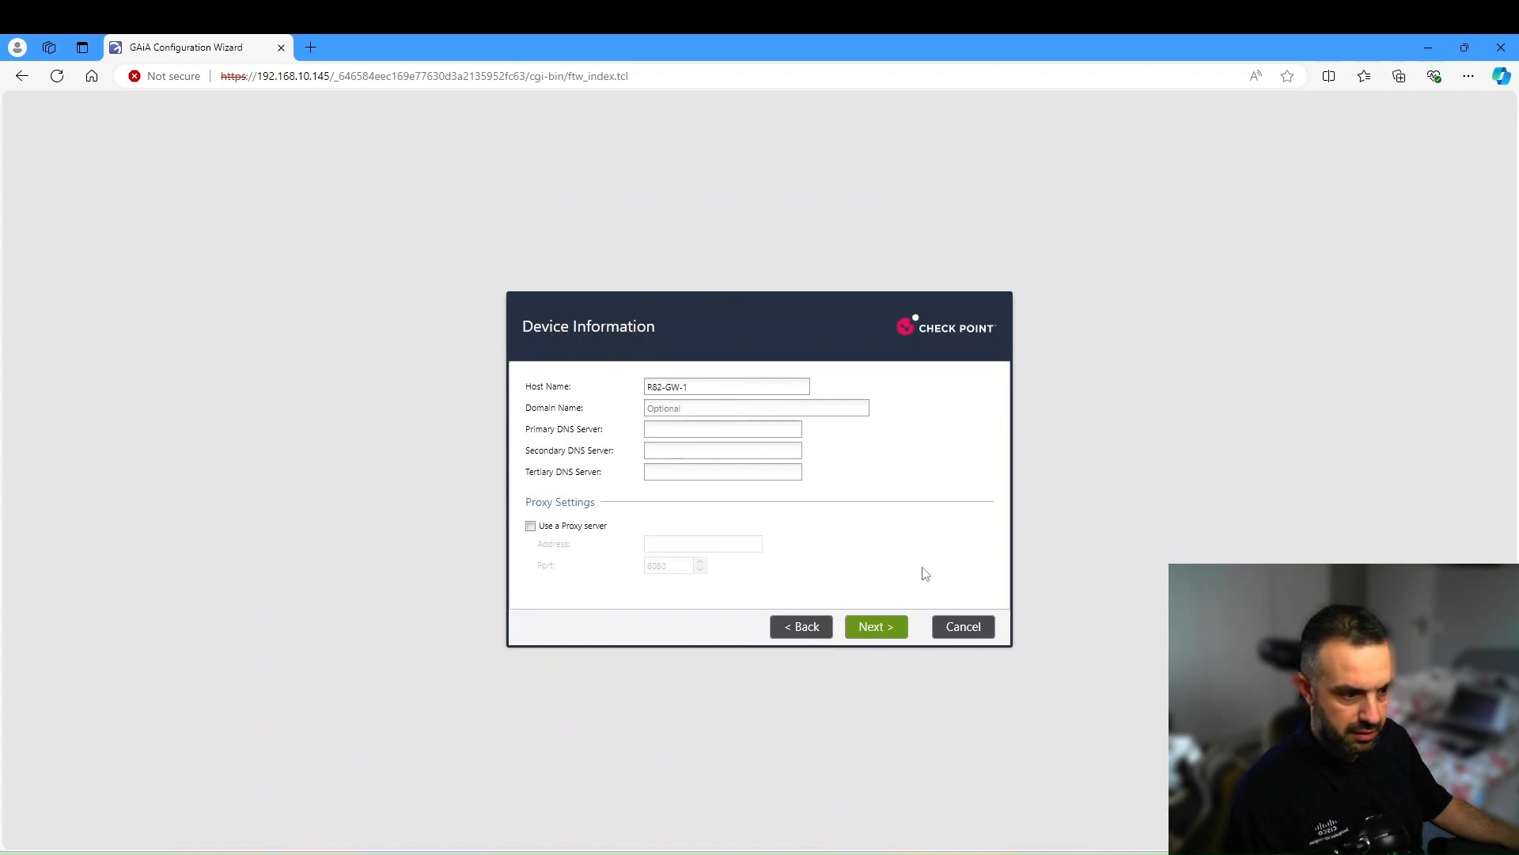
- Set the primary DNS server to 8.8.8.8 and keep the manual date and time
click(877, 631)
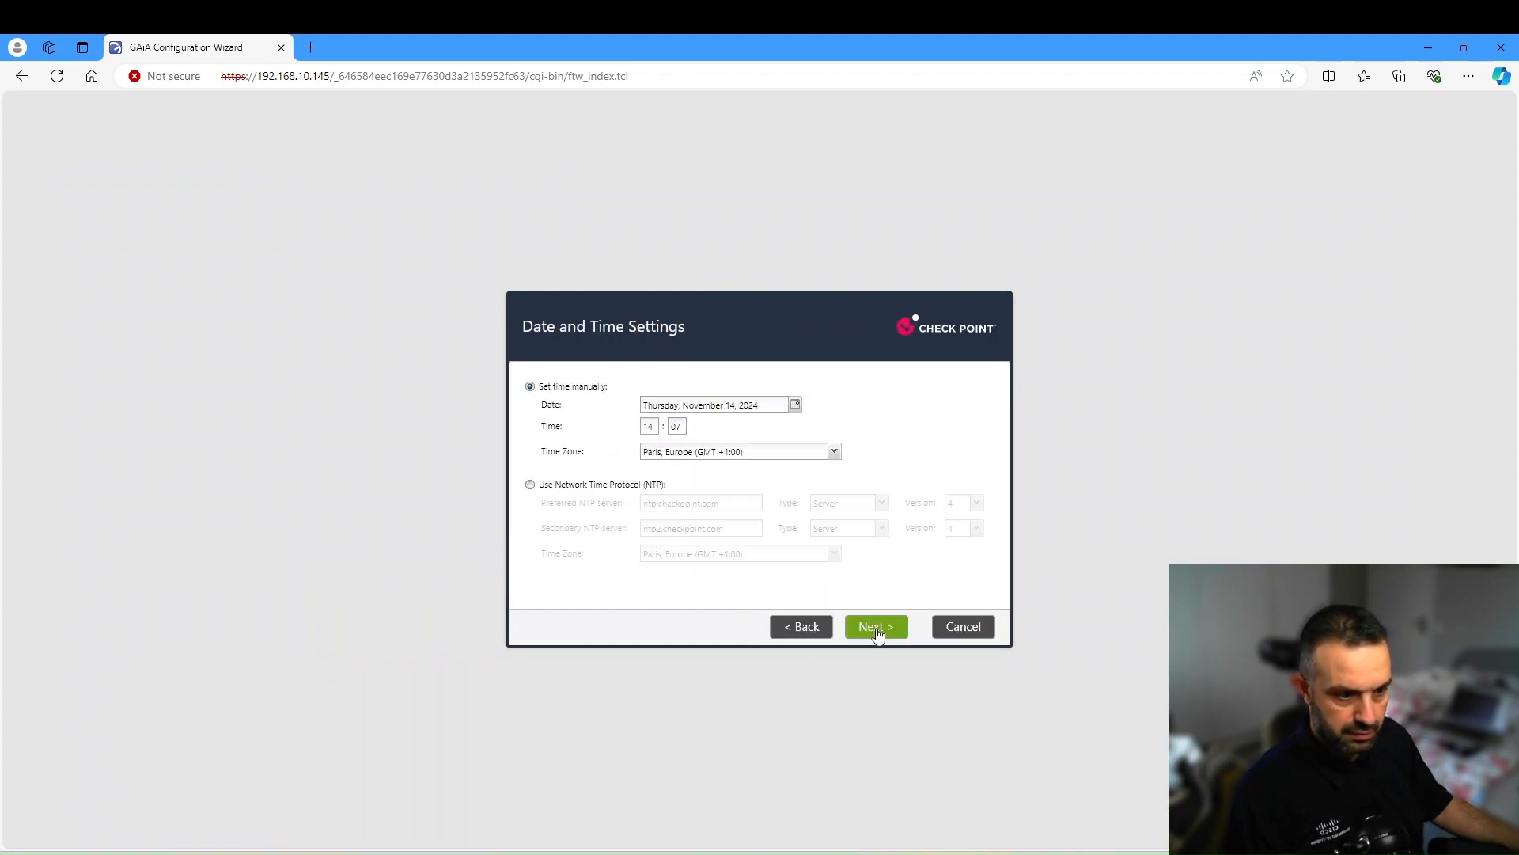
click(812, 629)
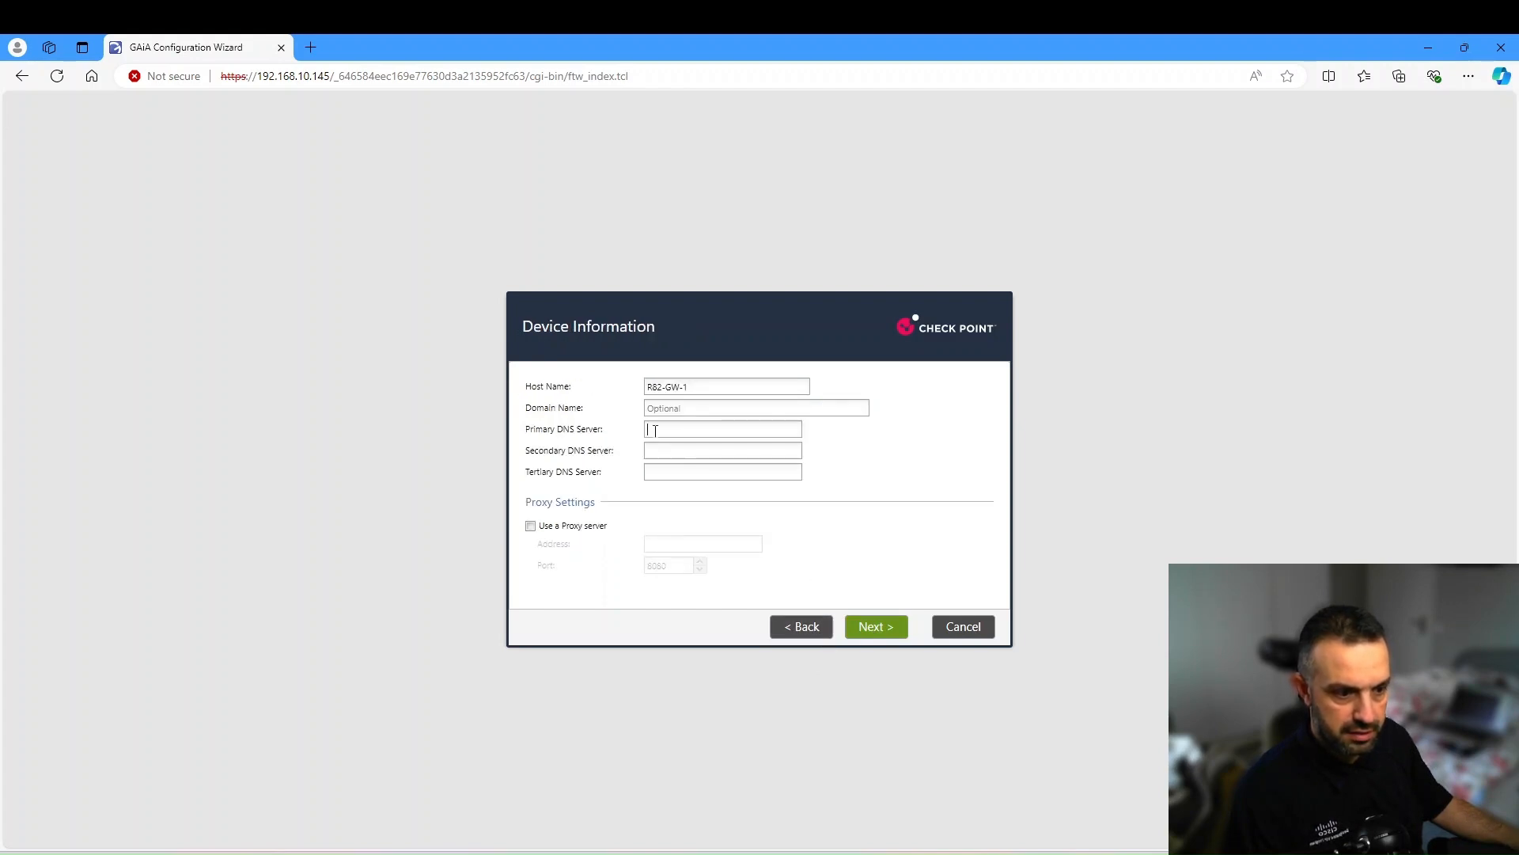
text(8.8.8.8)
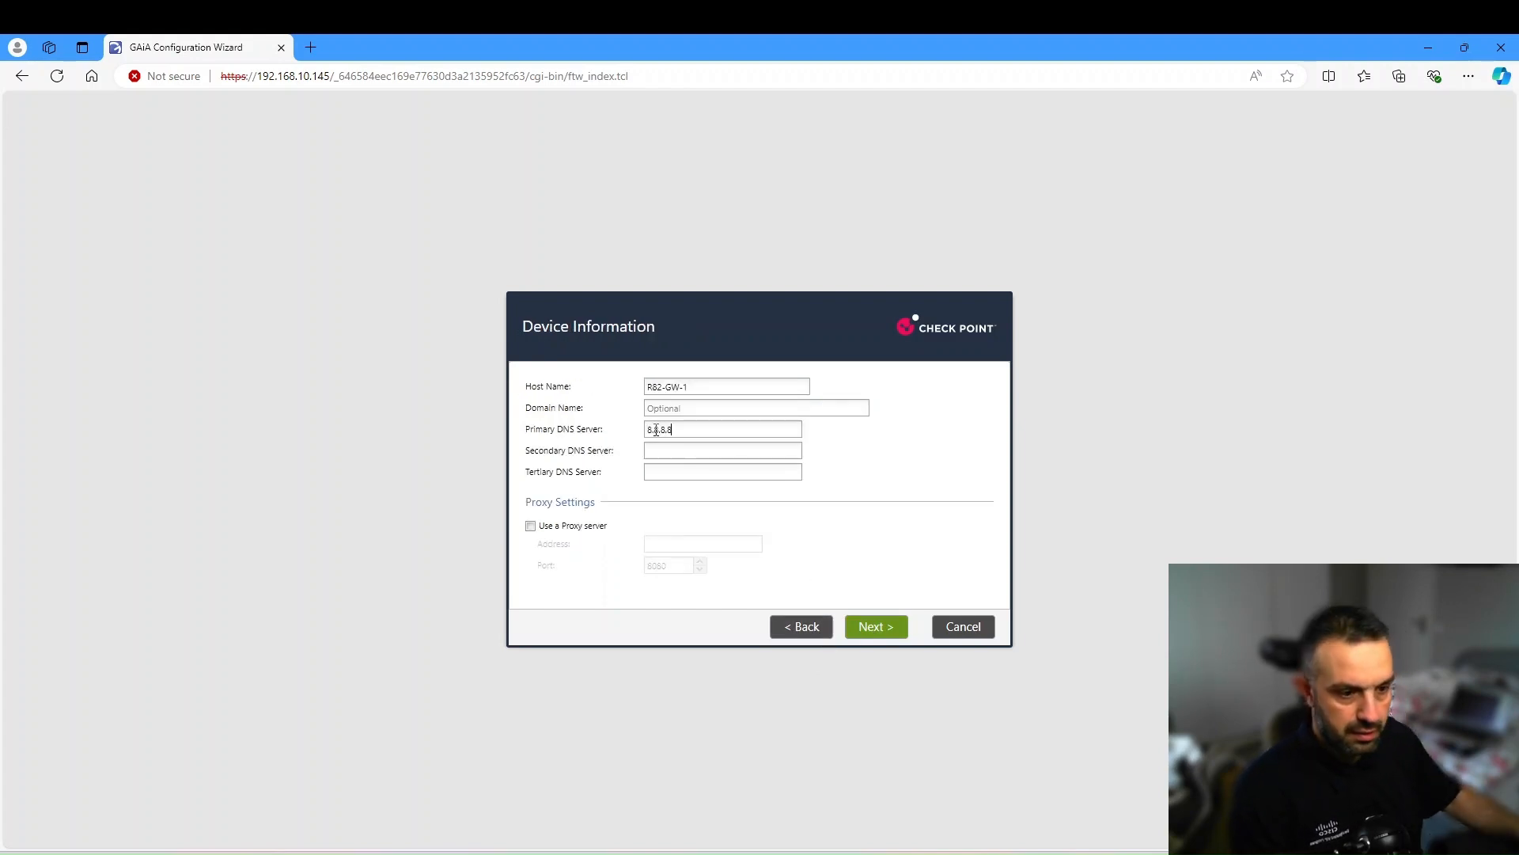
click(886, 628)
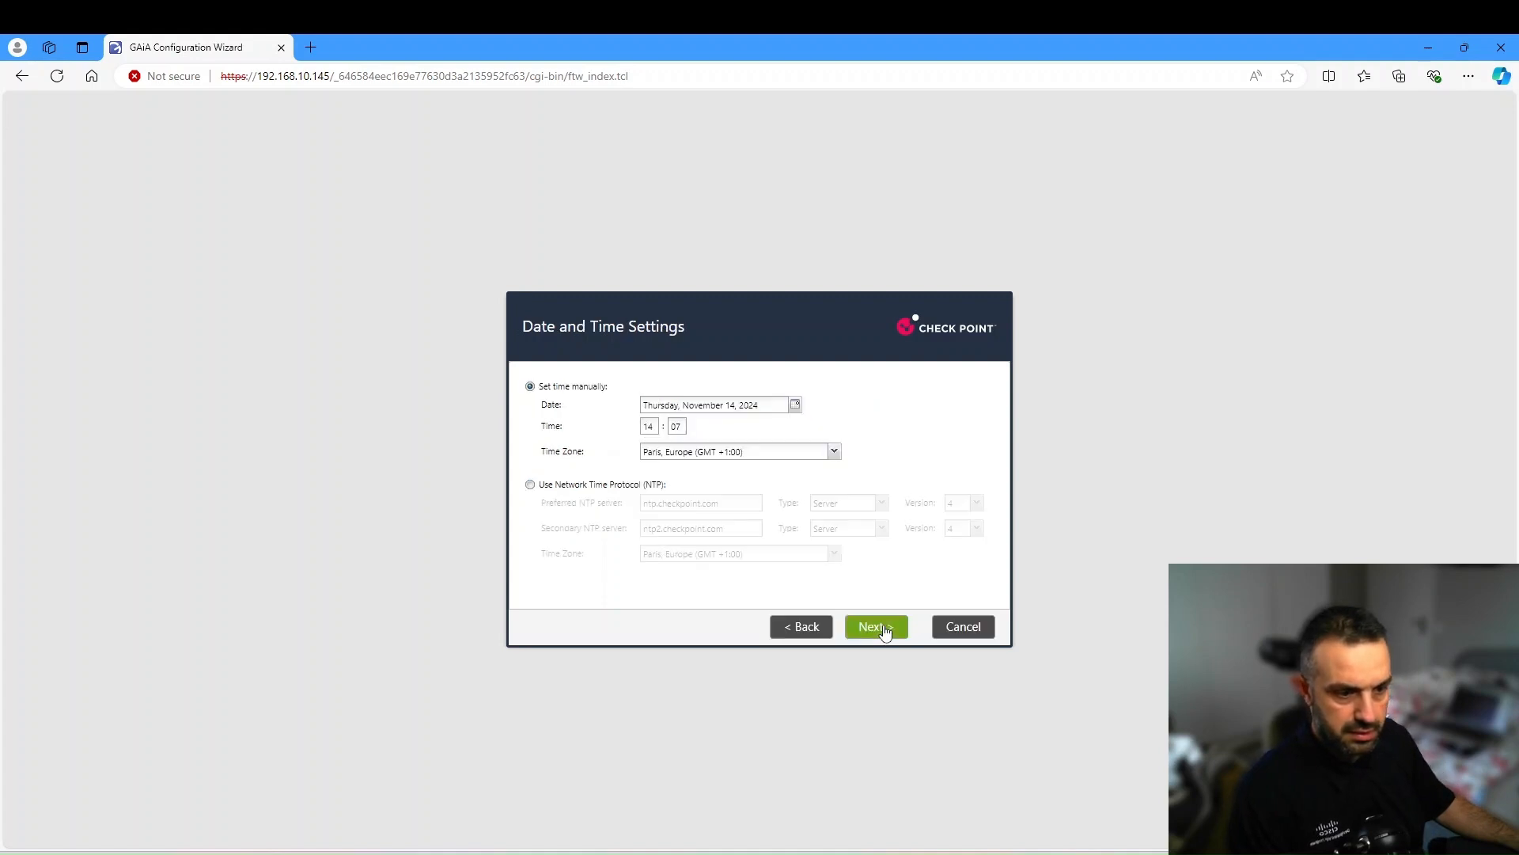
click(885, 629)
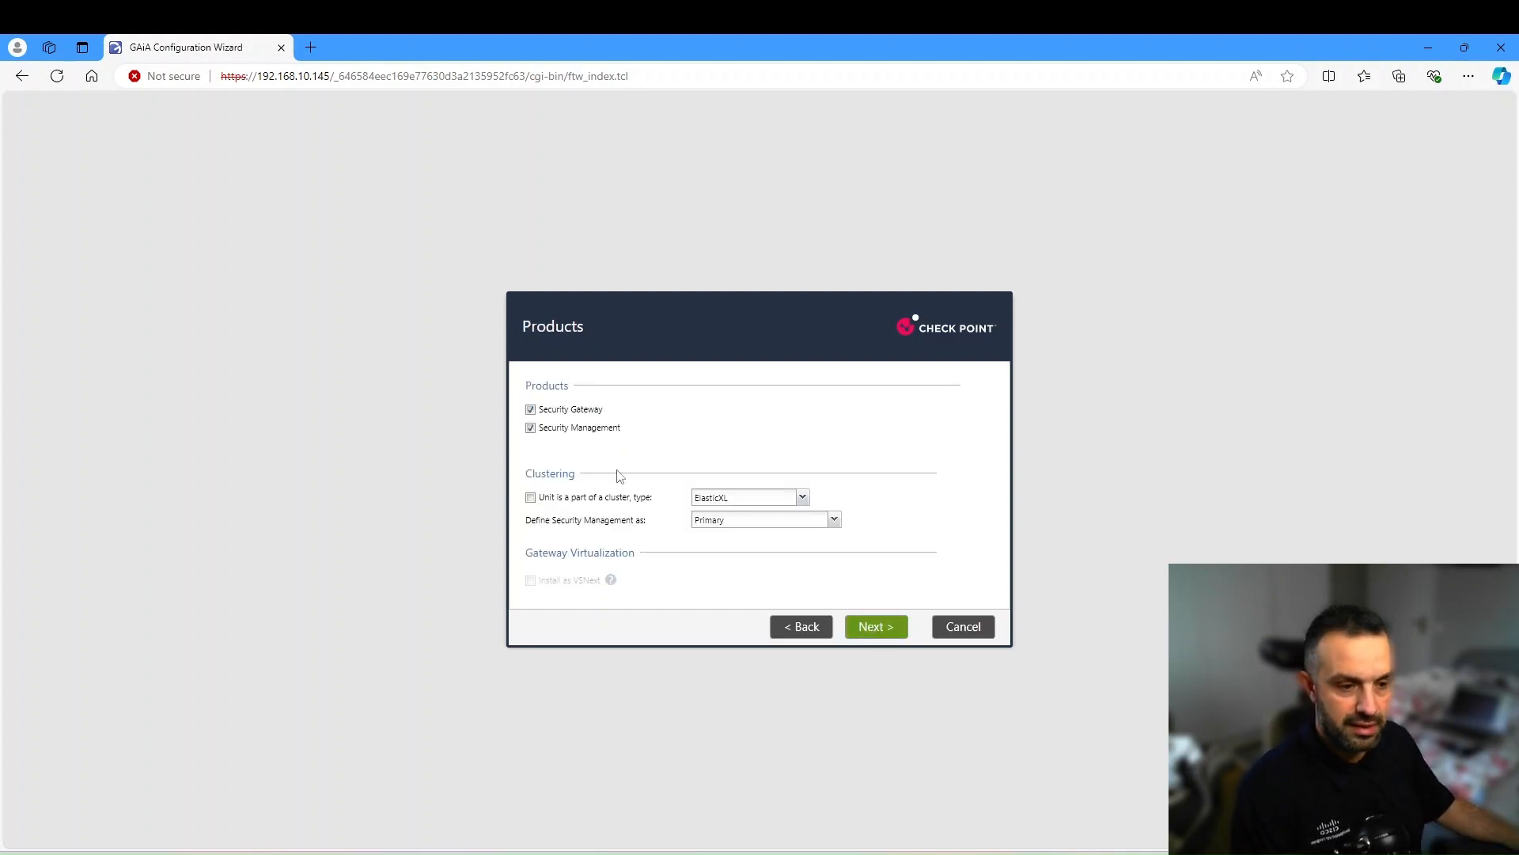
- Make the unit a Security Gateway only, part of an ElasticXL cluster
click(532, 430)
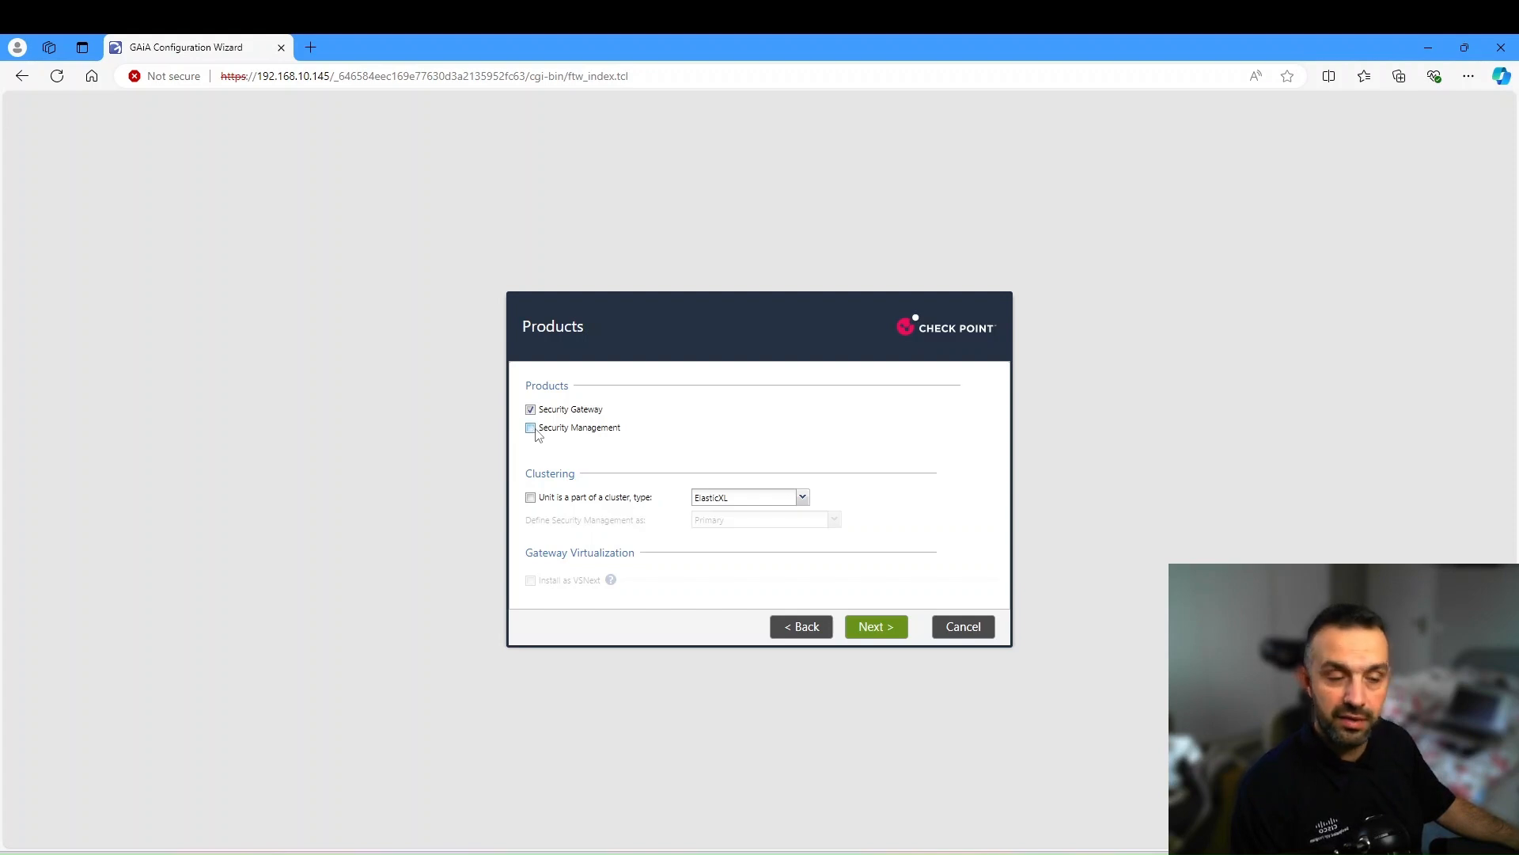
click(531, 498)
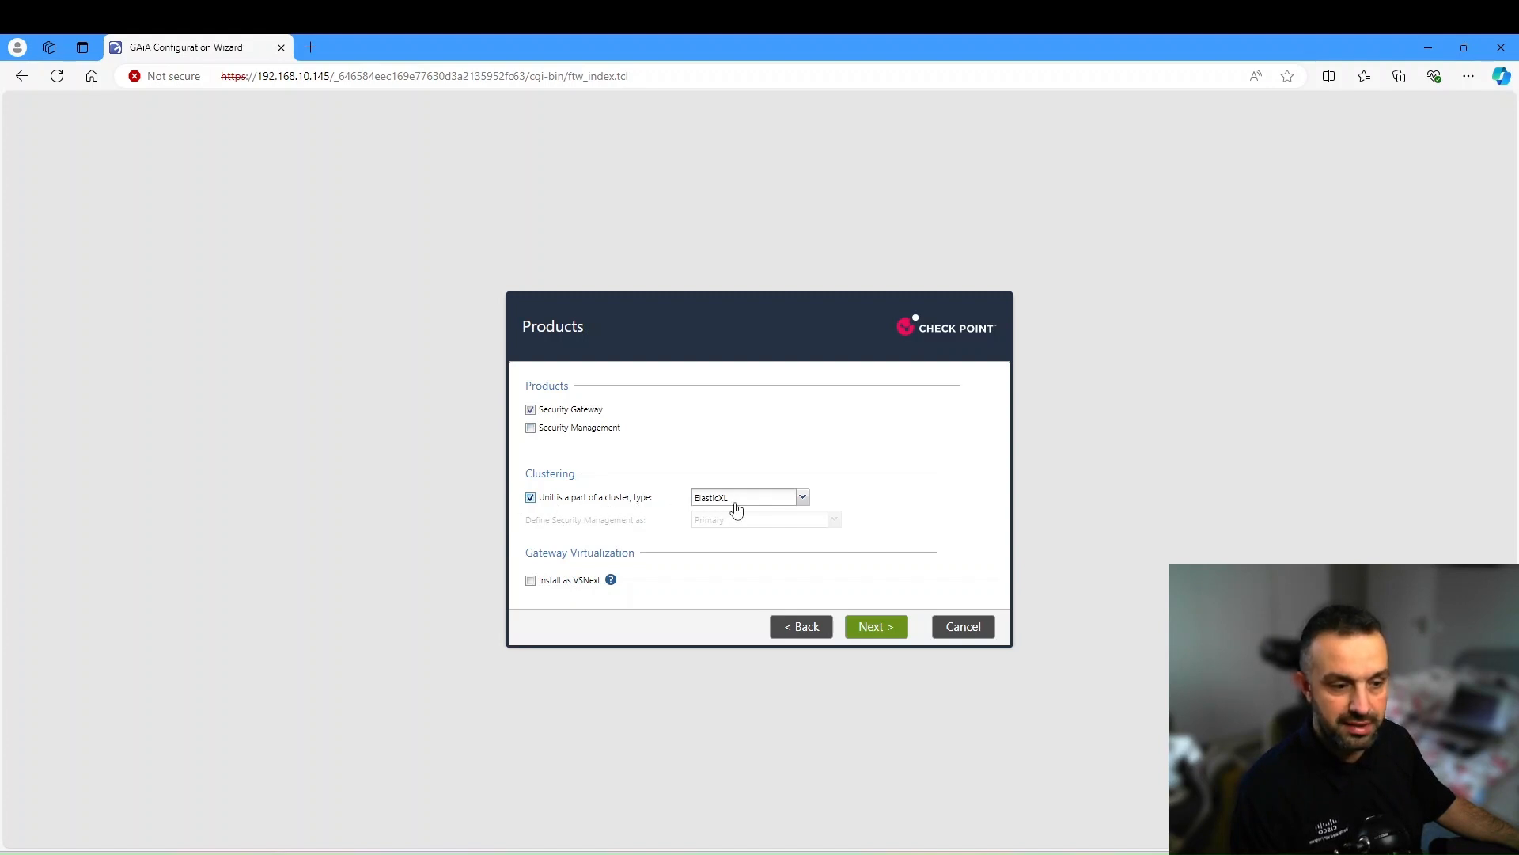
click(872, 629)
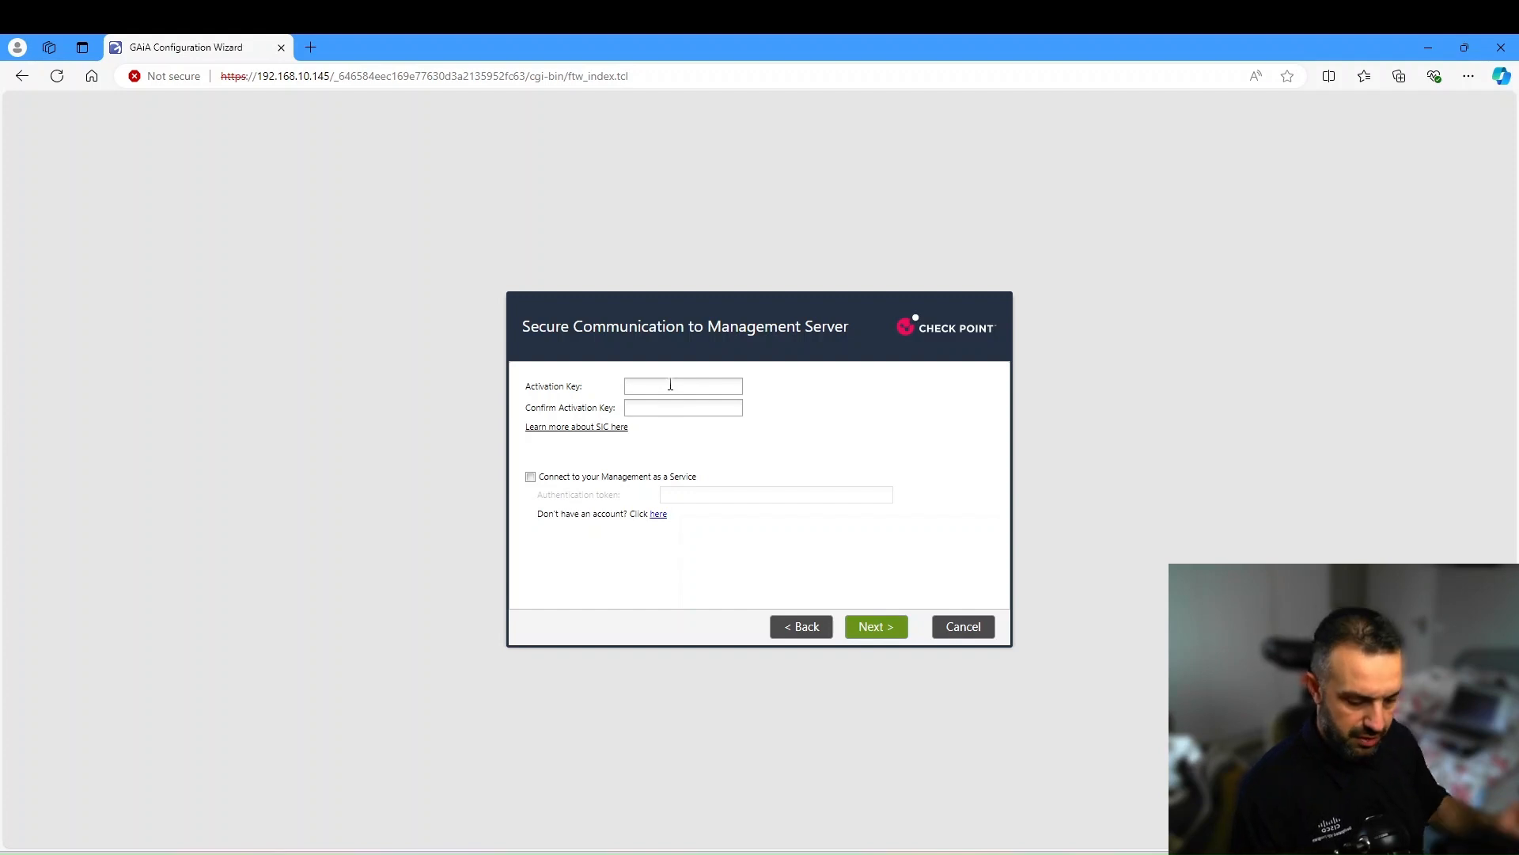
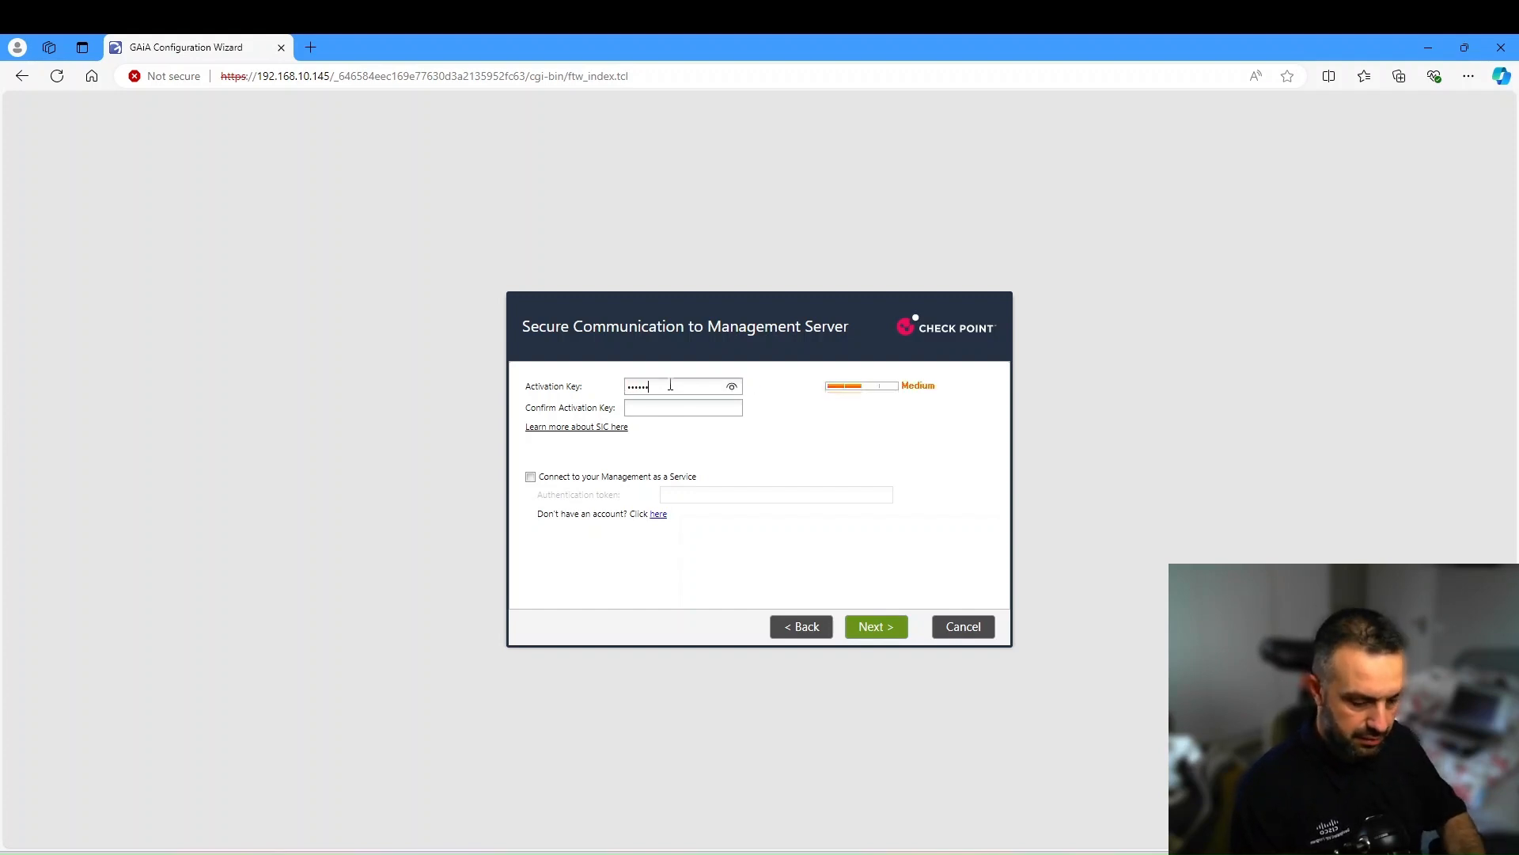
- Enter and confirm the SIC activation key, then continue to the summary
key(Tab)
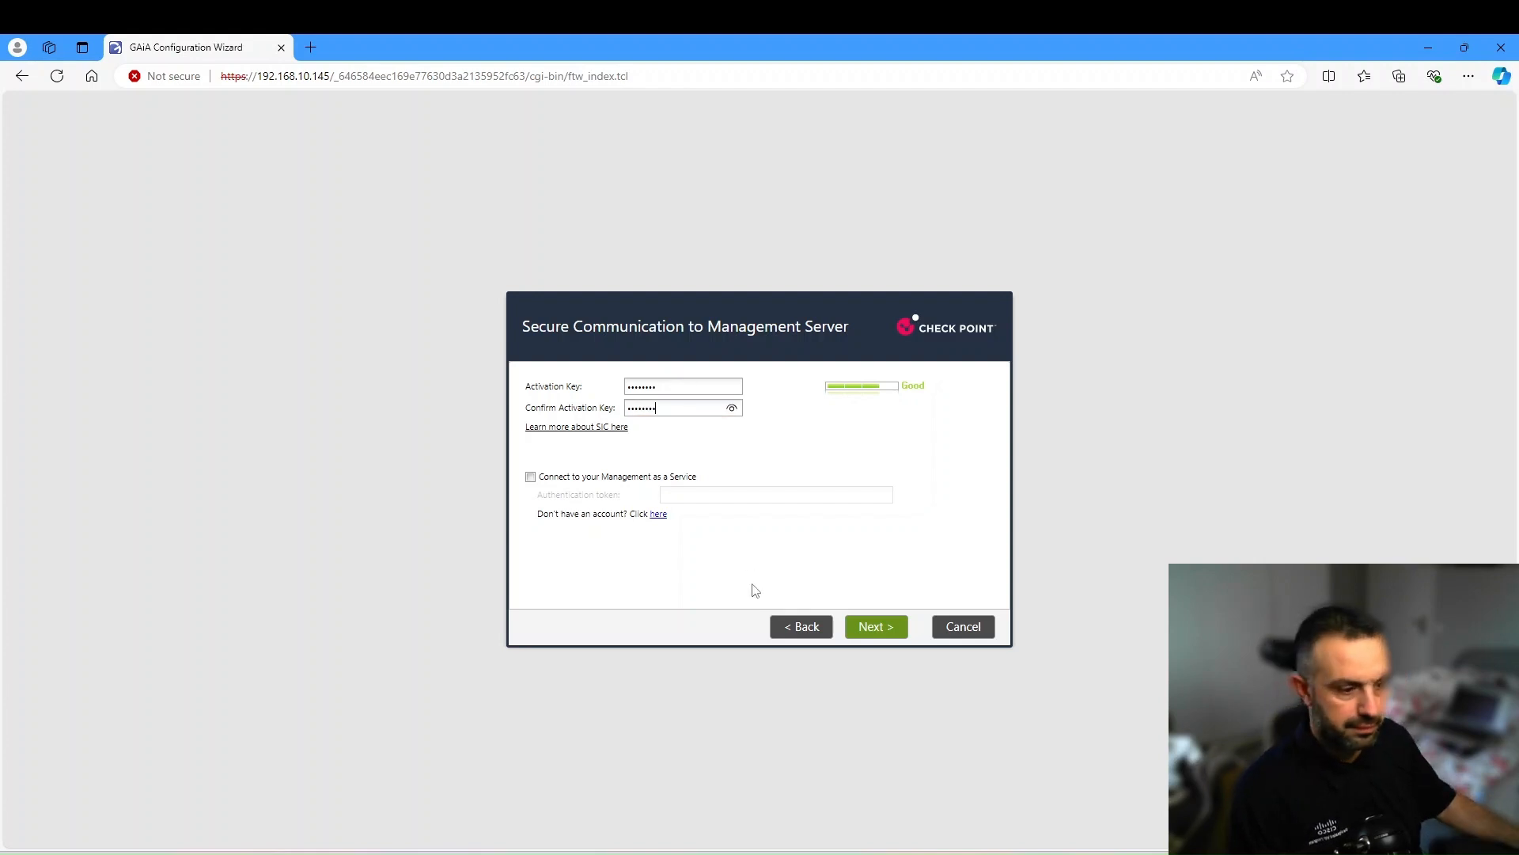
click(869, 627)
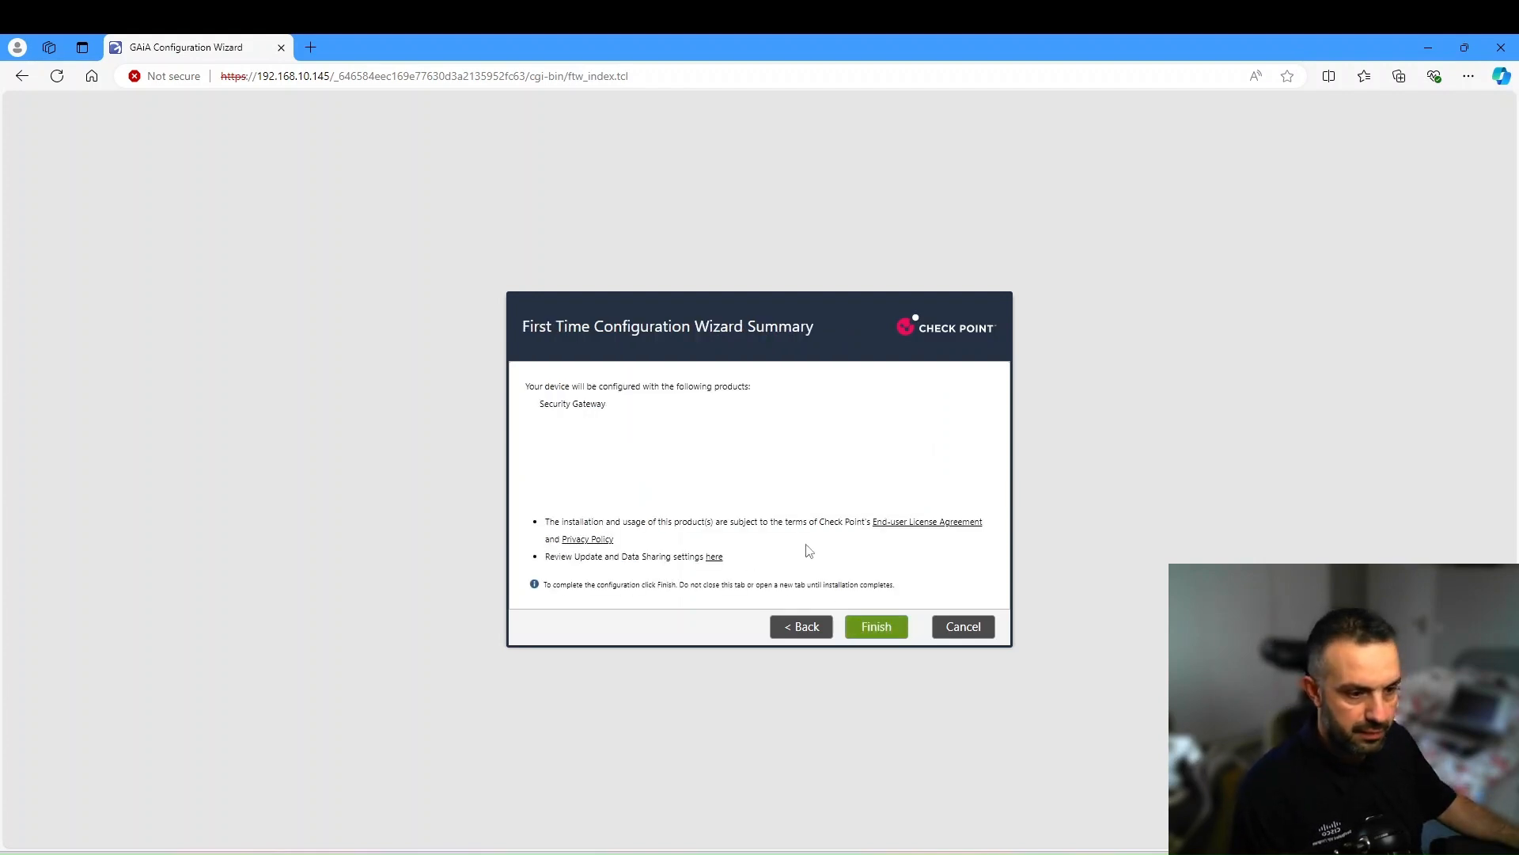
- Finish and confirm the wizard configuration, then log back in as admin with the password
click(876, 627)
click(722, 500)
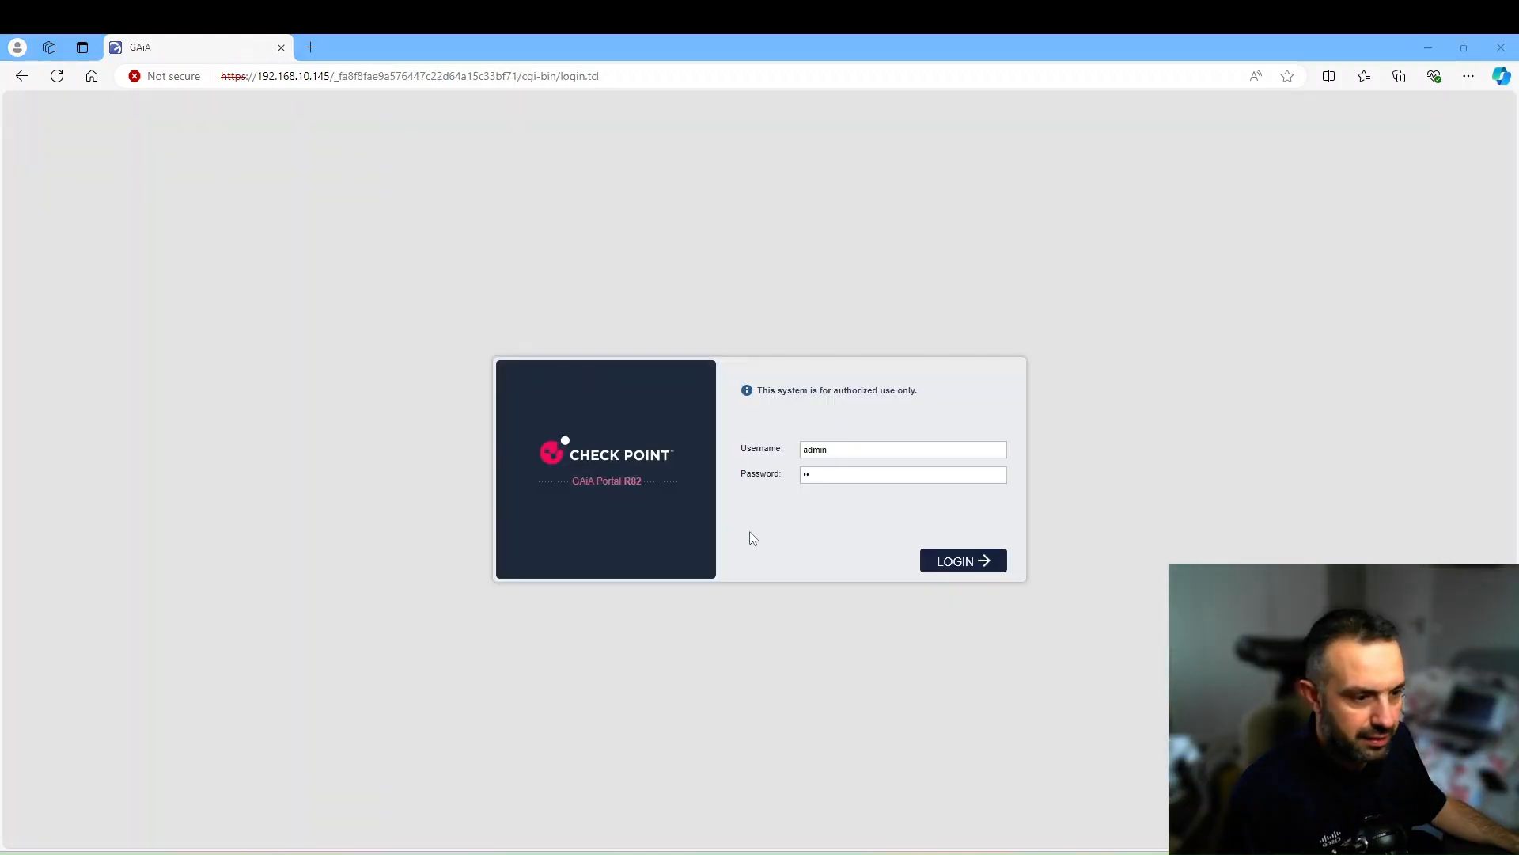
click(814, 473)
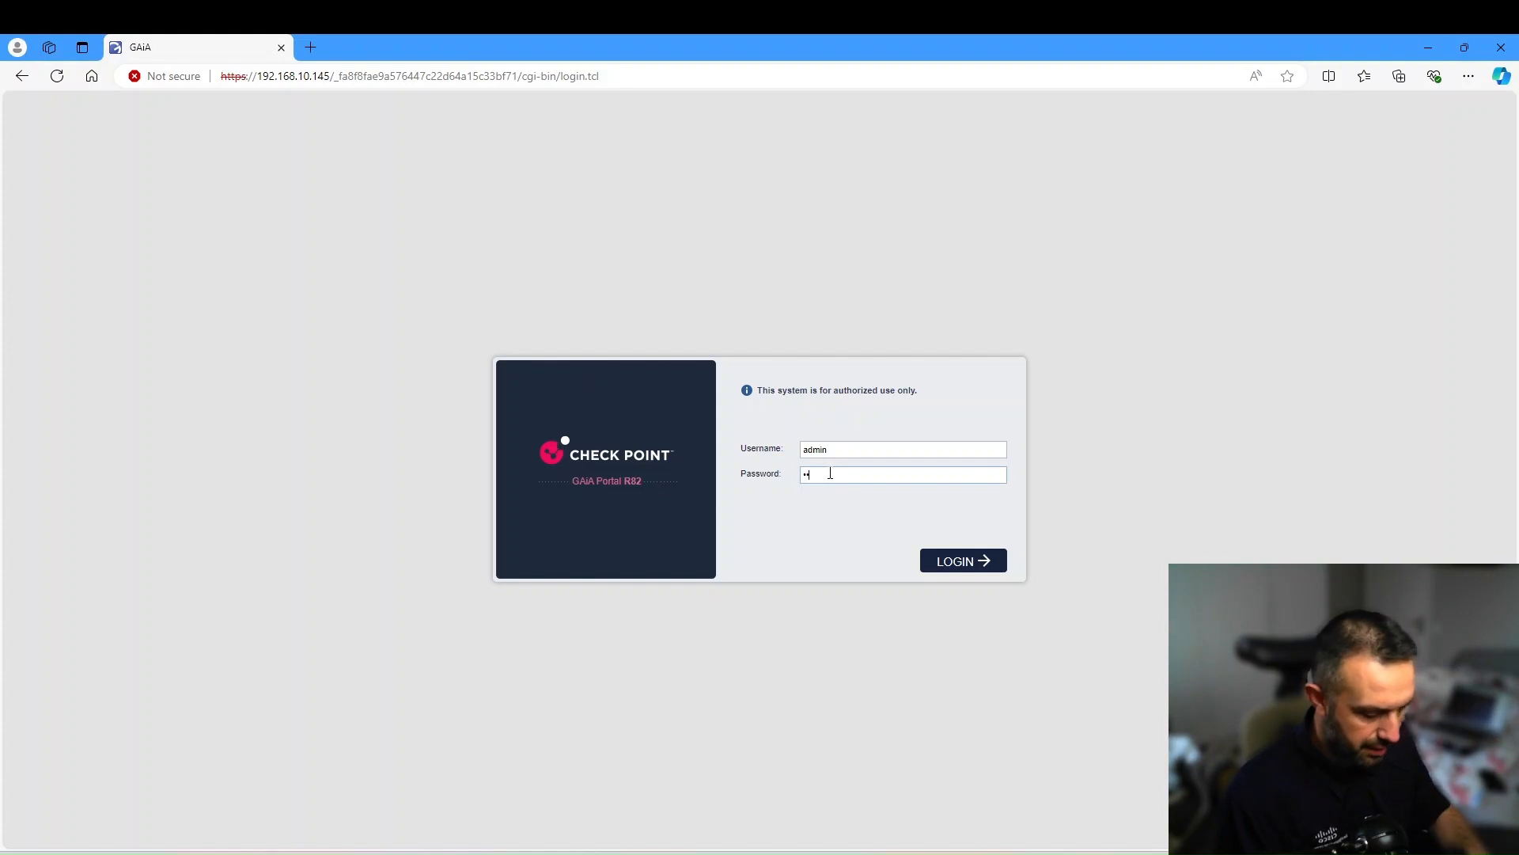
text(••••••)
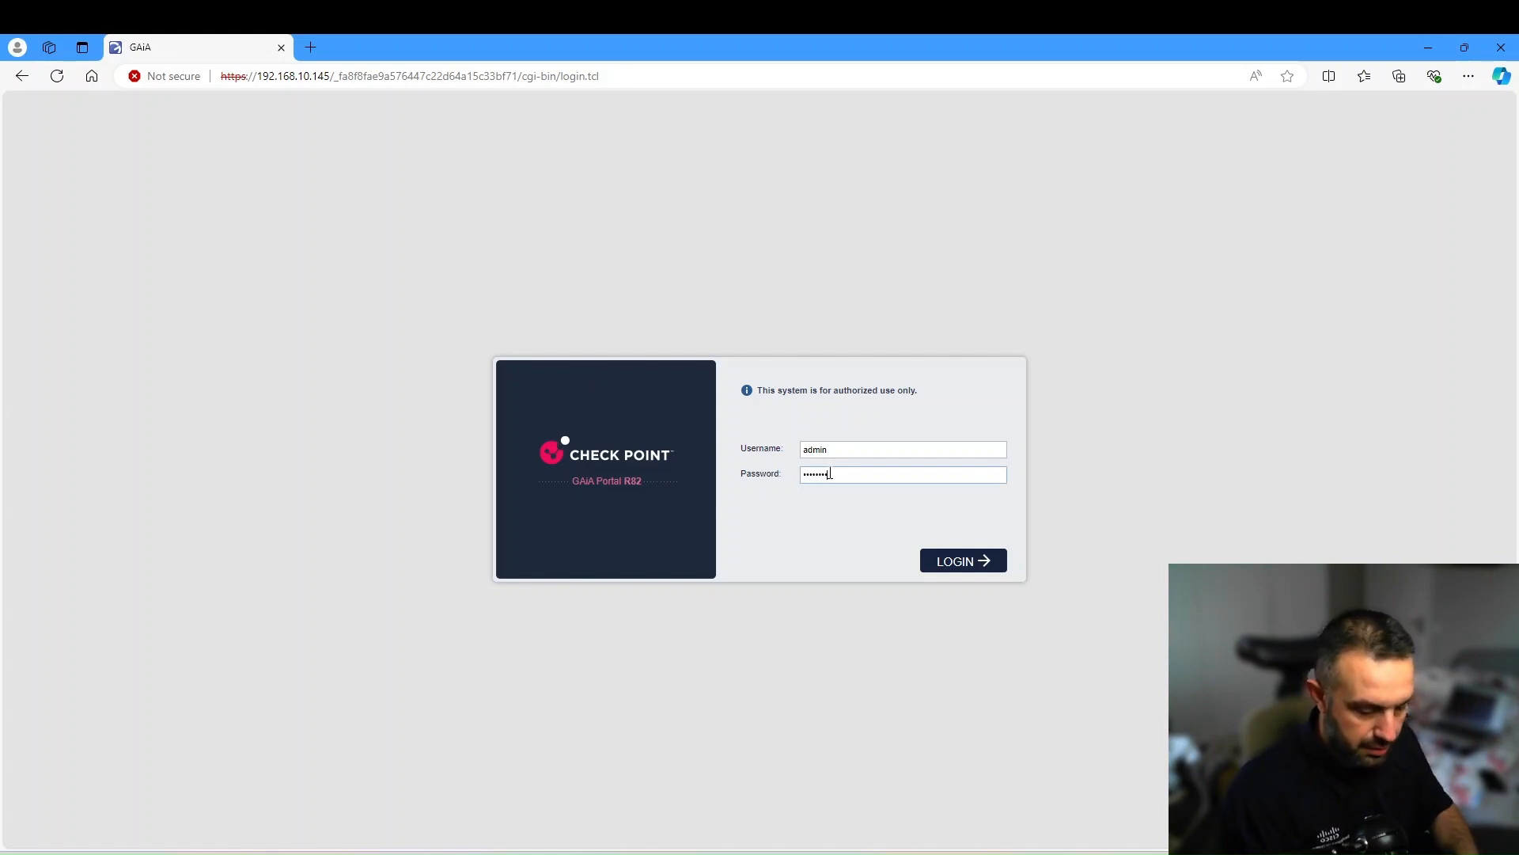
key(Return)
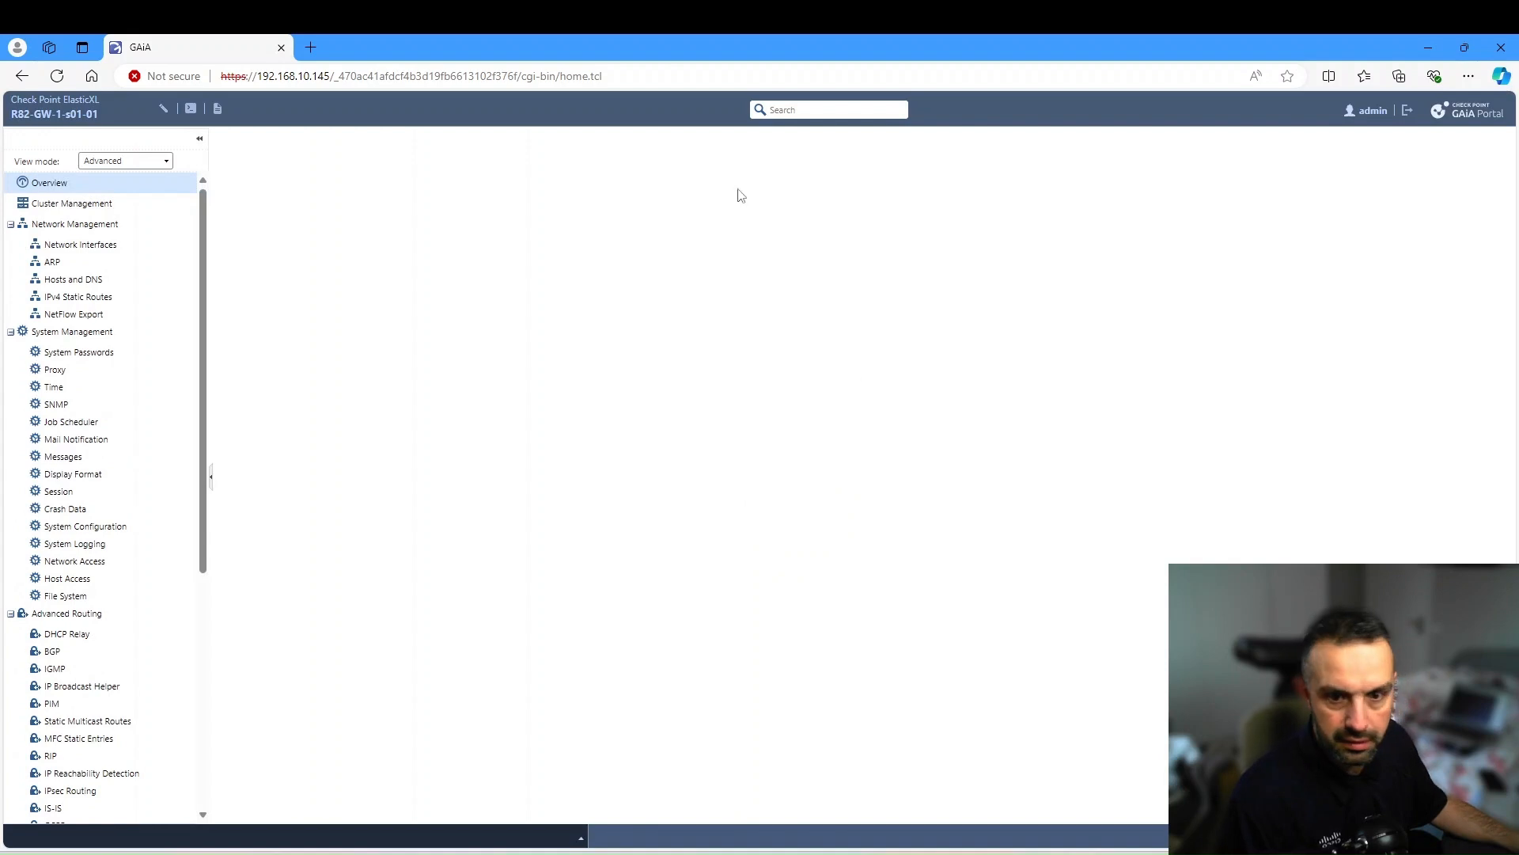
- Configure eth2 with comment Internal, IPv4 192.168.25.2 and mask 255.255.255.0
click(87, 245)
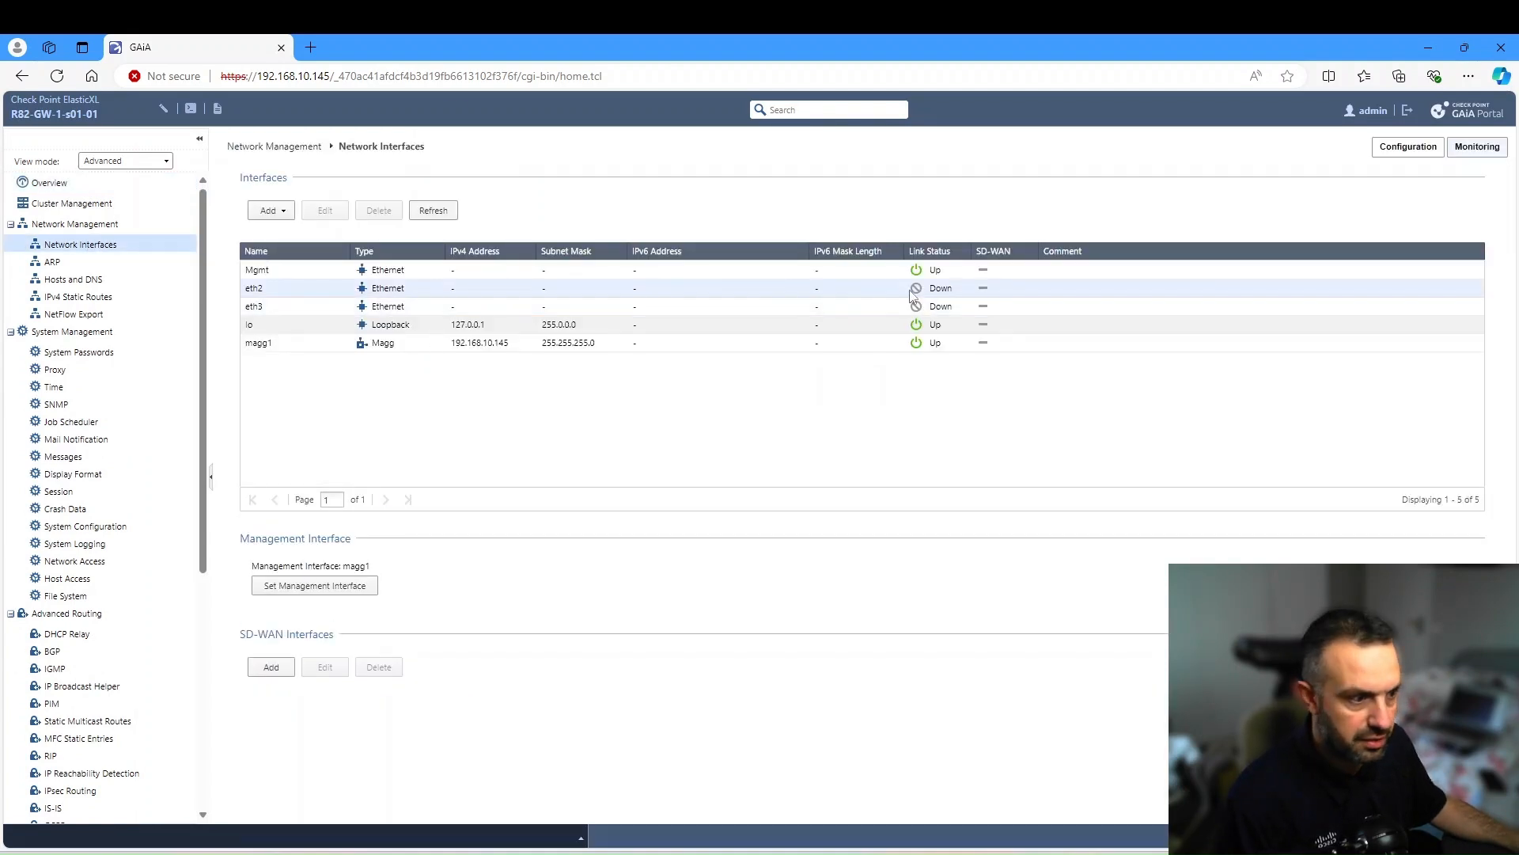
click(396, 289)
click(323, 212)
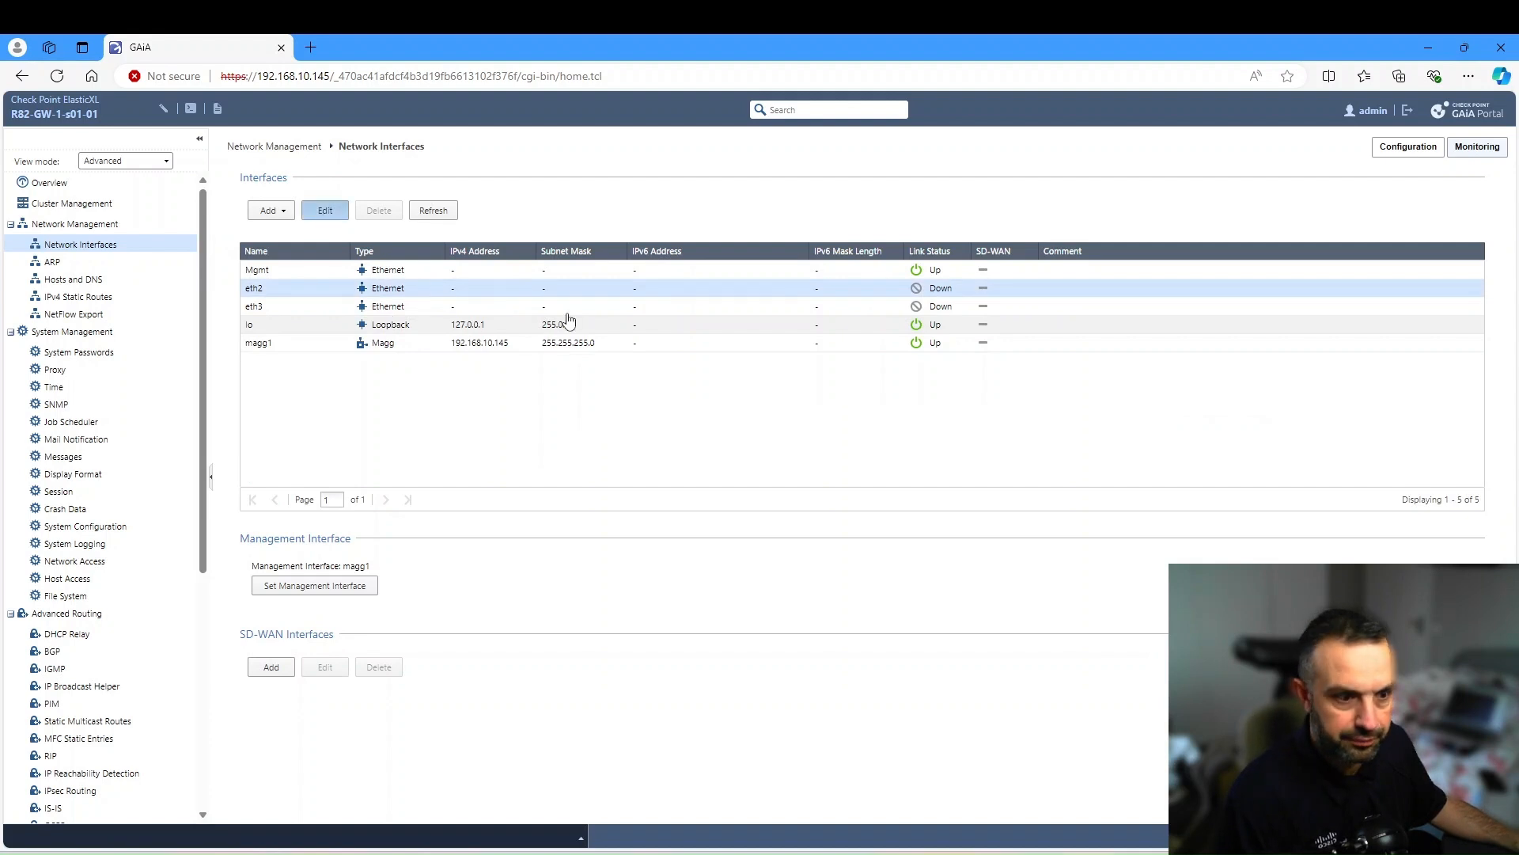
click(677, 327)
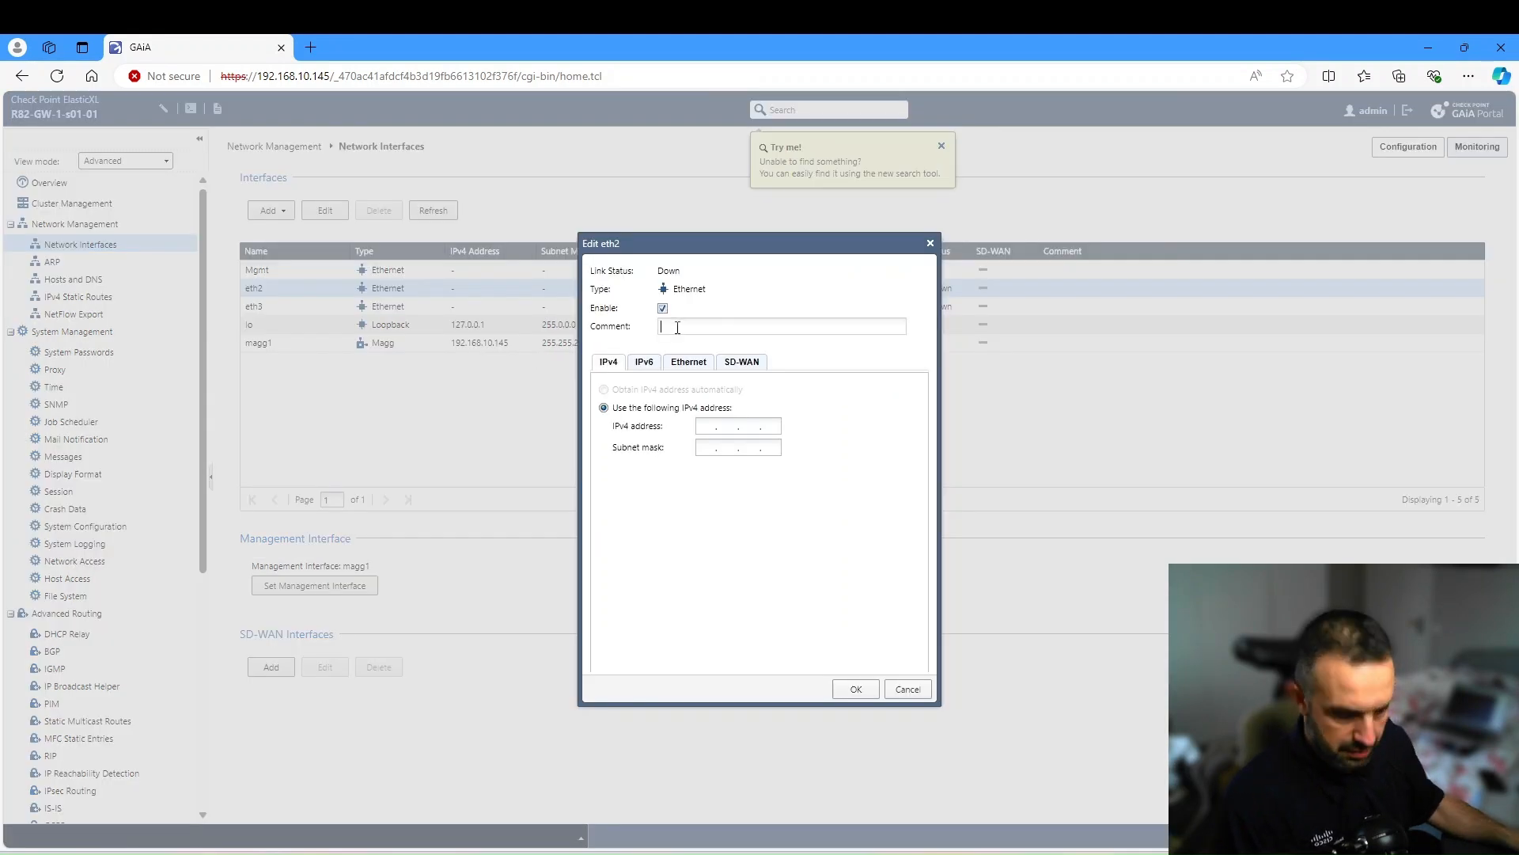
text(Internal)
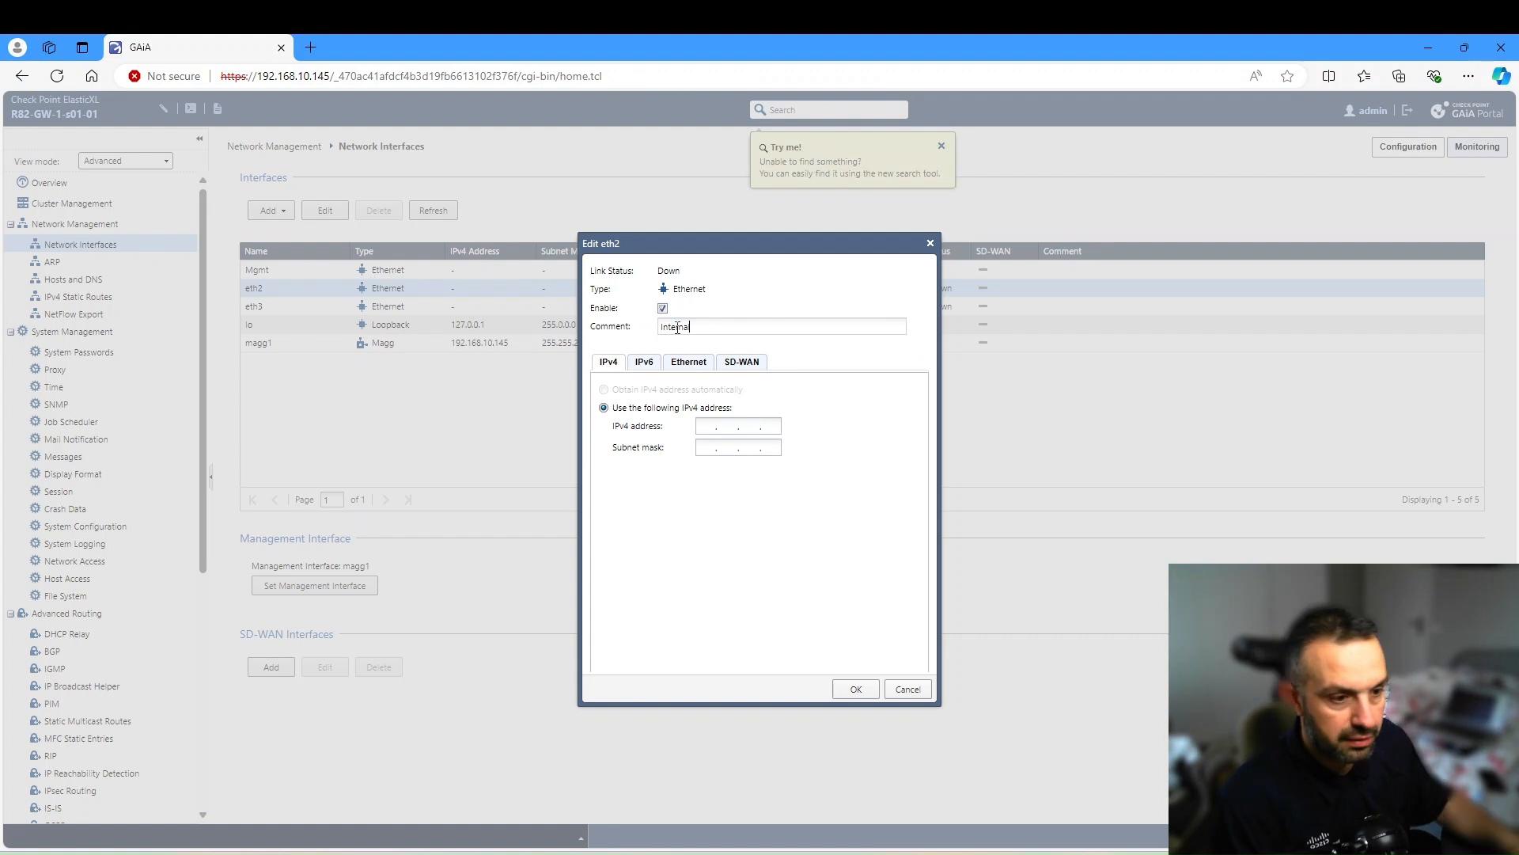
click(703, 428)
text(192.168.25.)
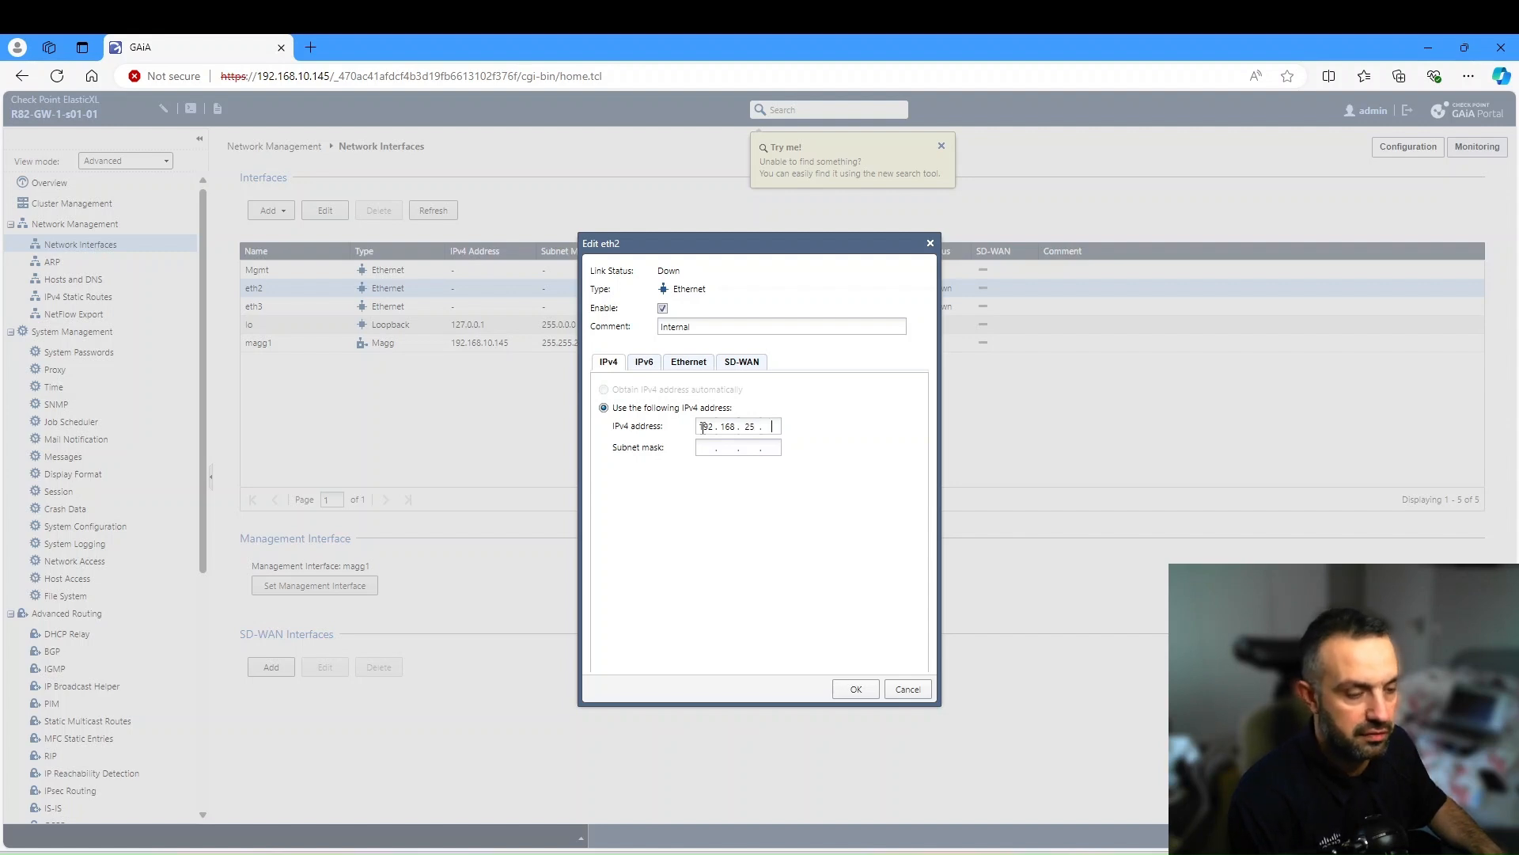
text(2)
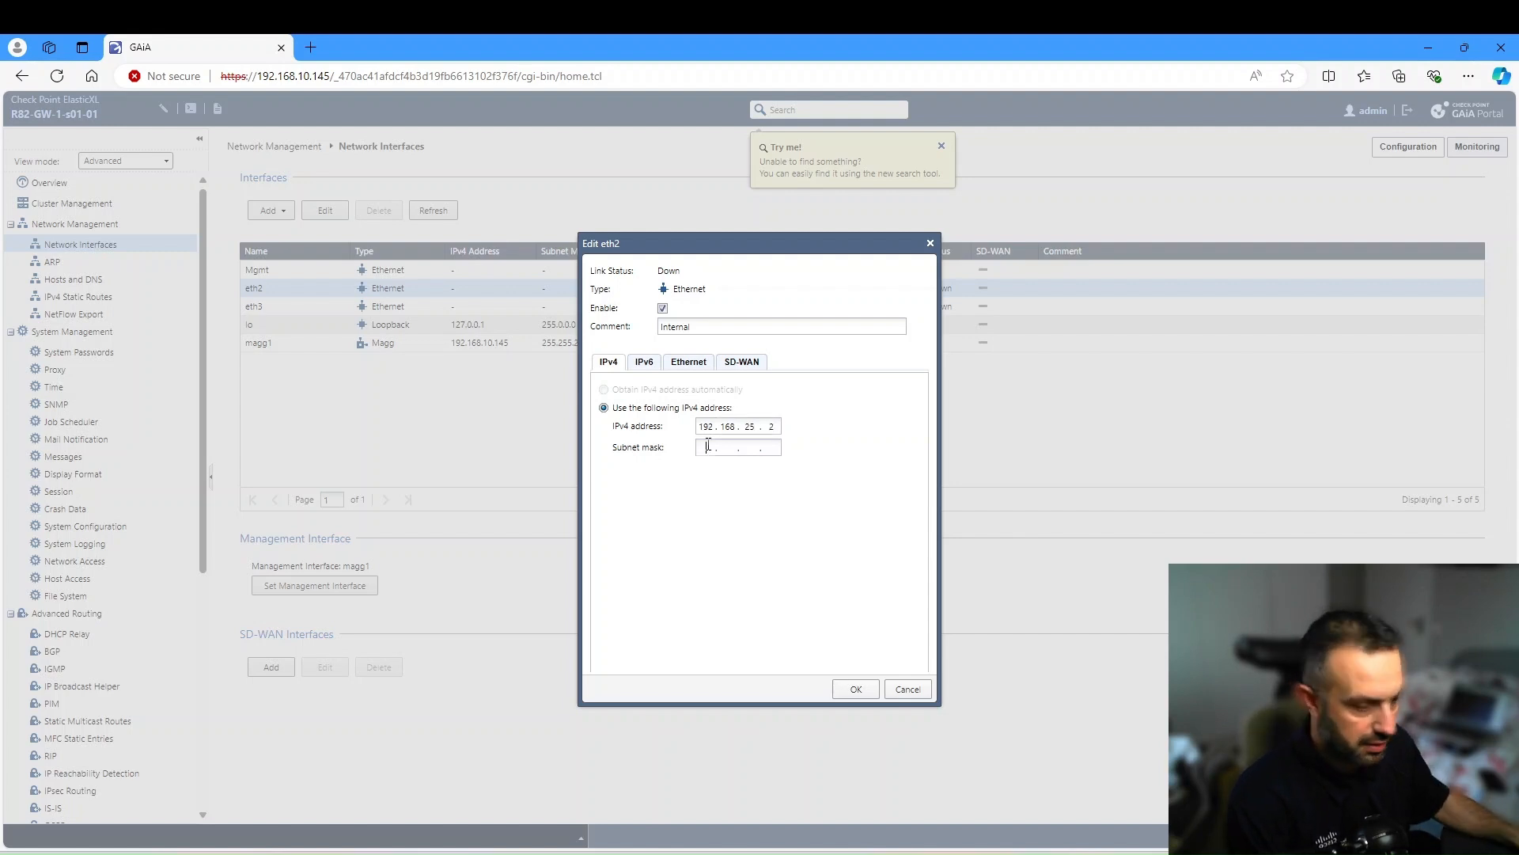
text(255.255.0)
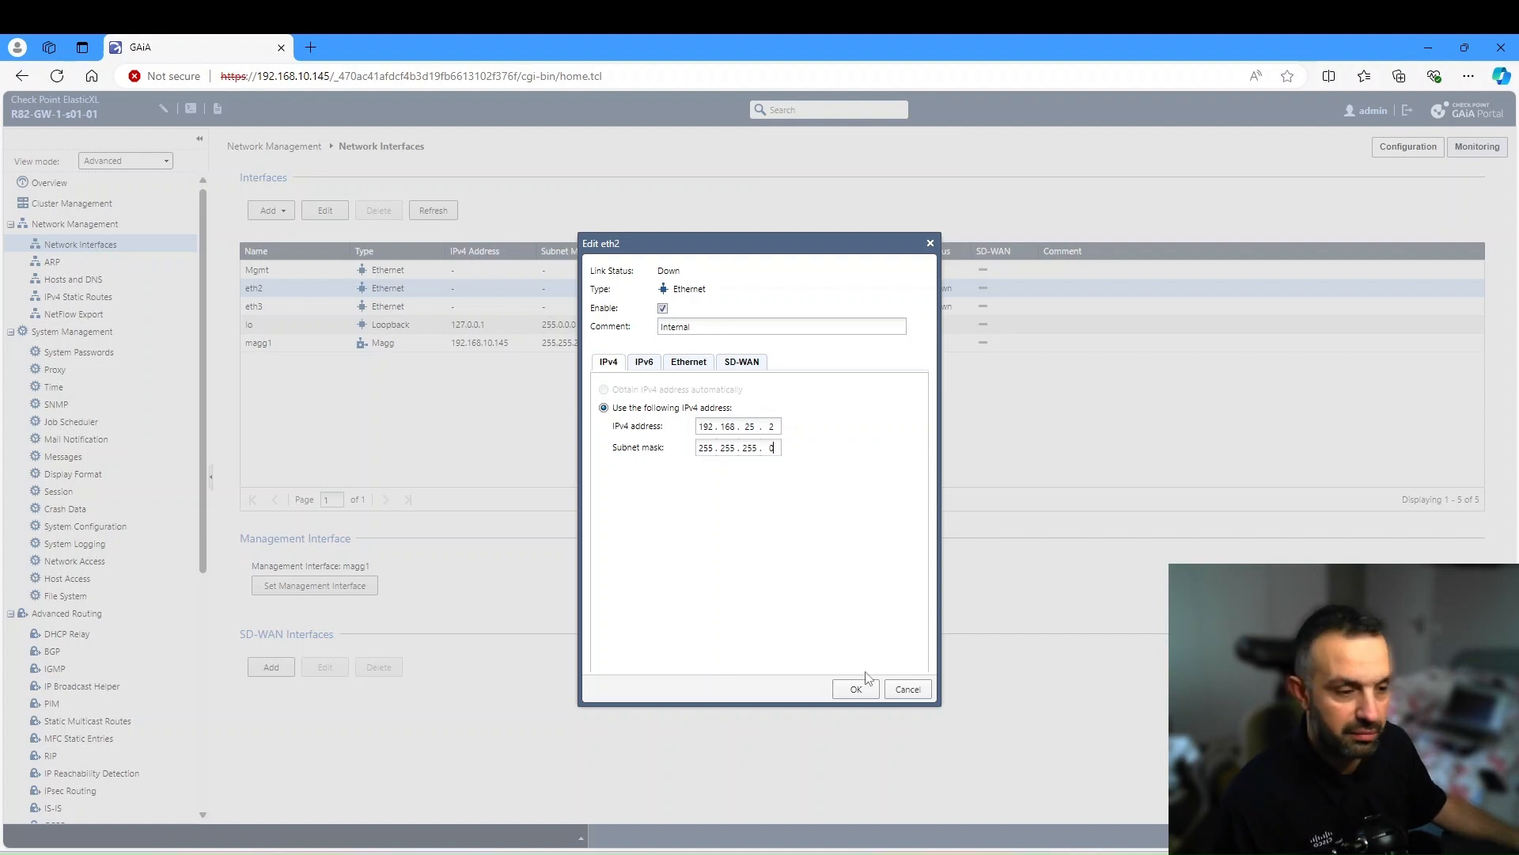
click(852, 693)
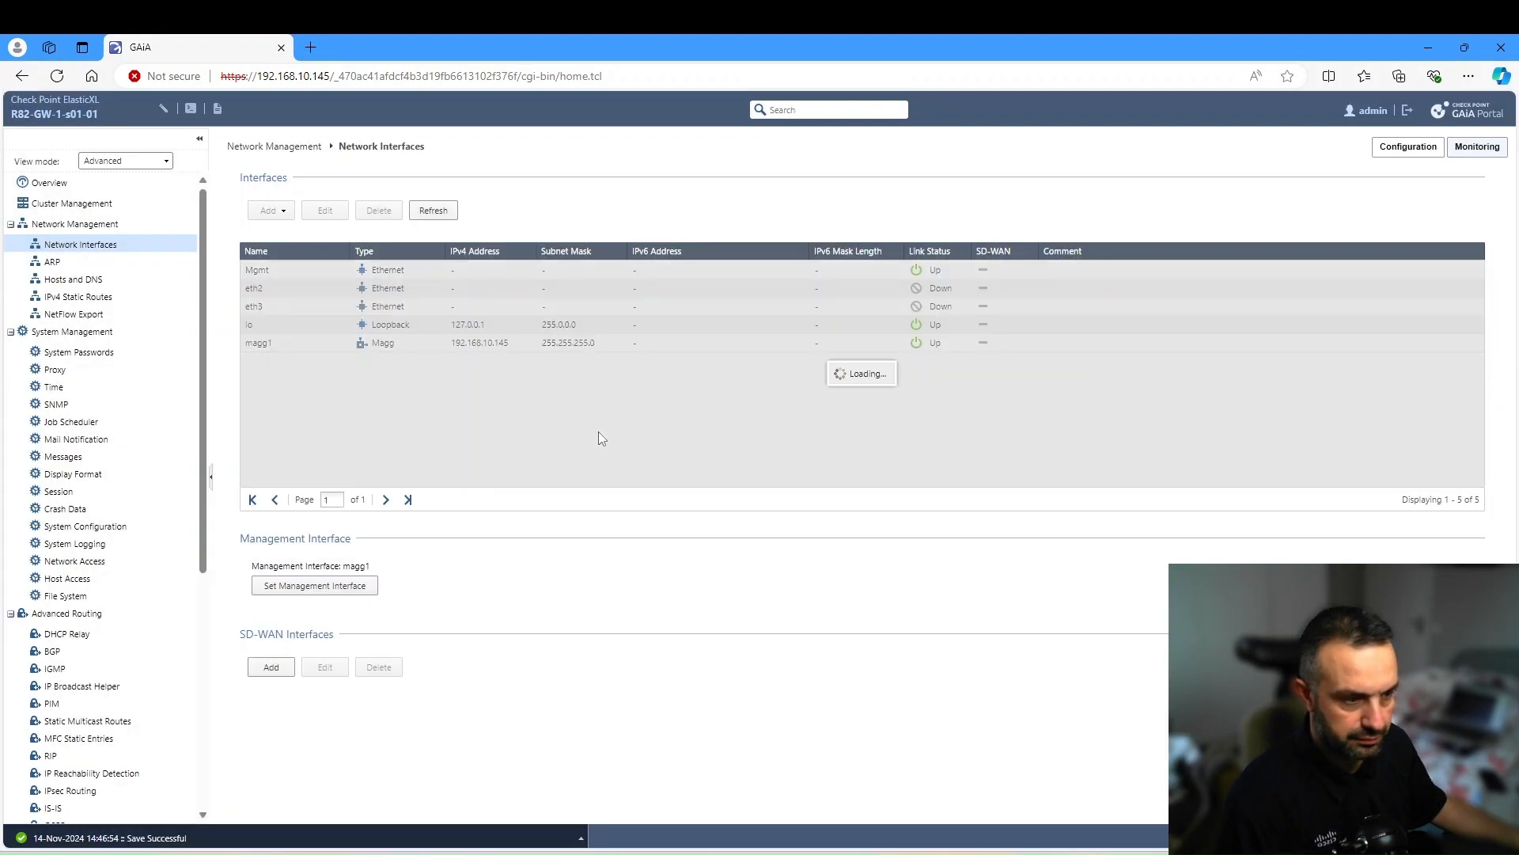
click(386, 302)
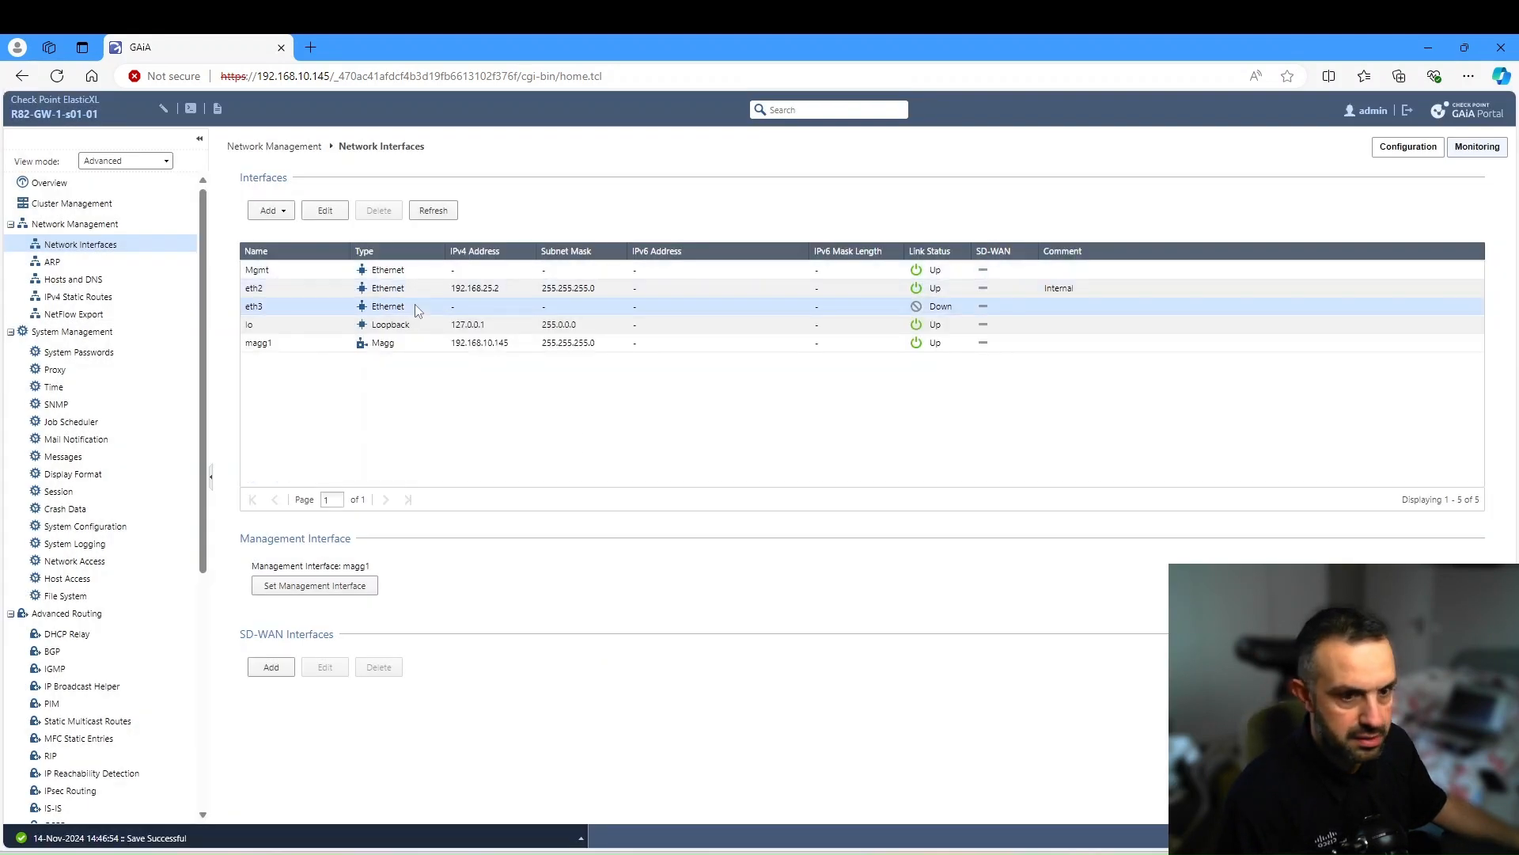
- Give eth3 address 192.168.26.2, mask 255.255.255.0 and comment Wifi, and save it
click(325, 210)
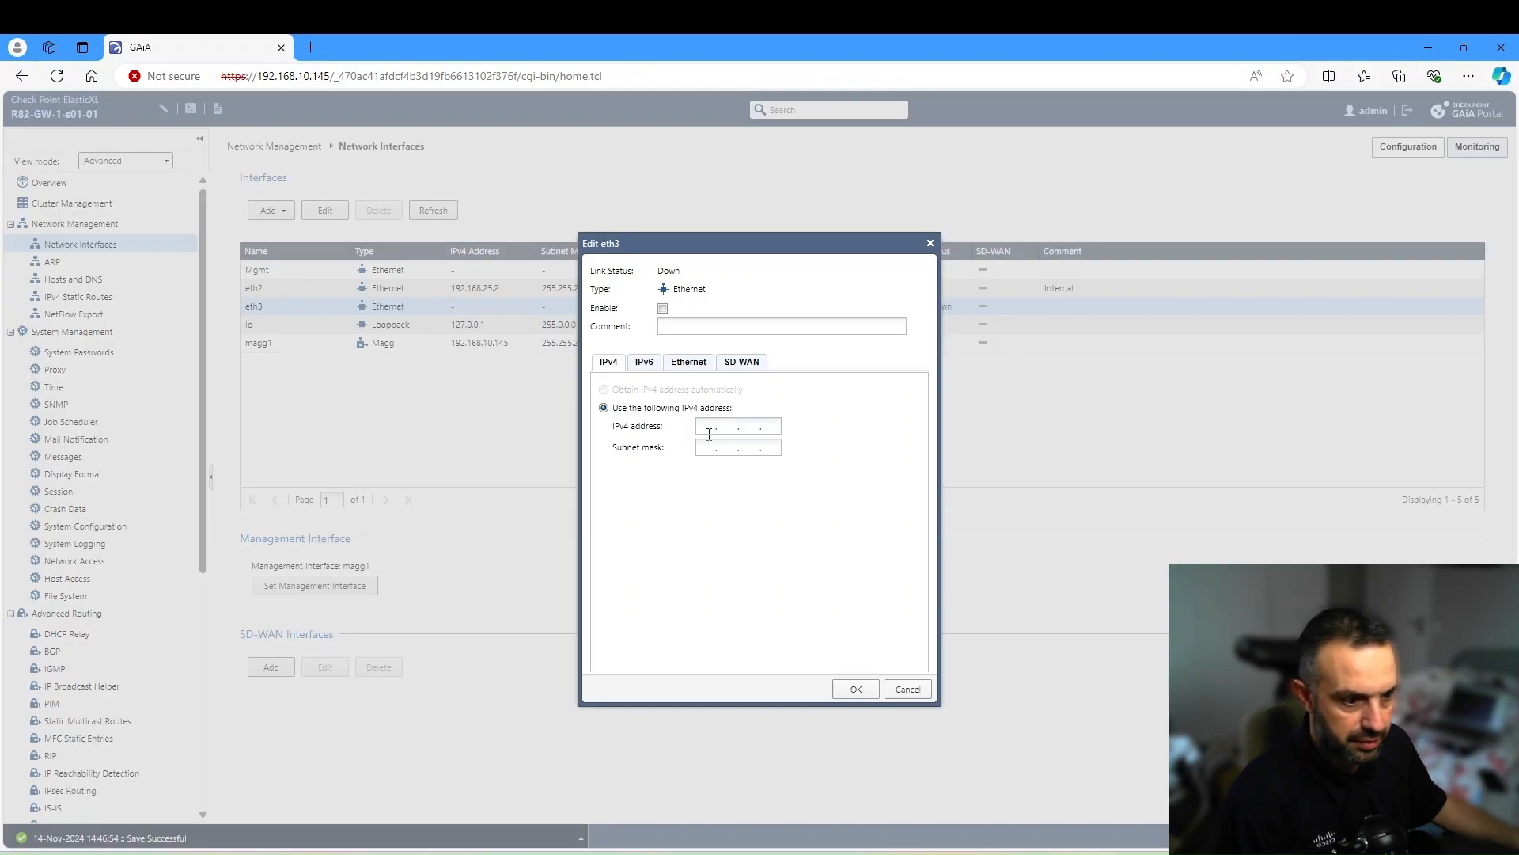
text(192.168.26)
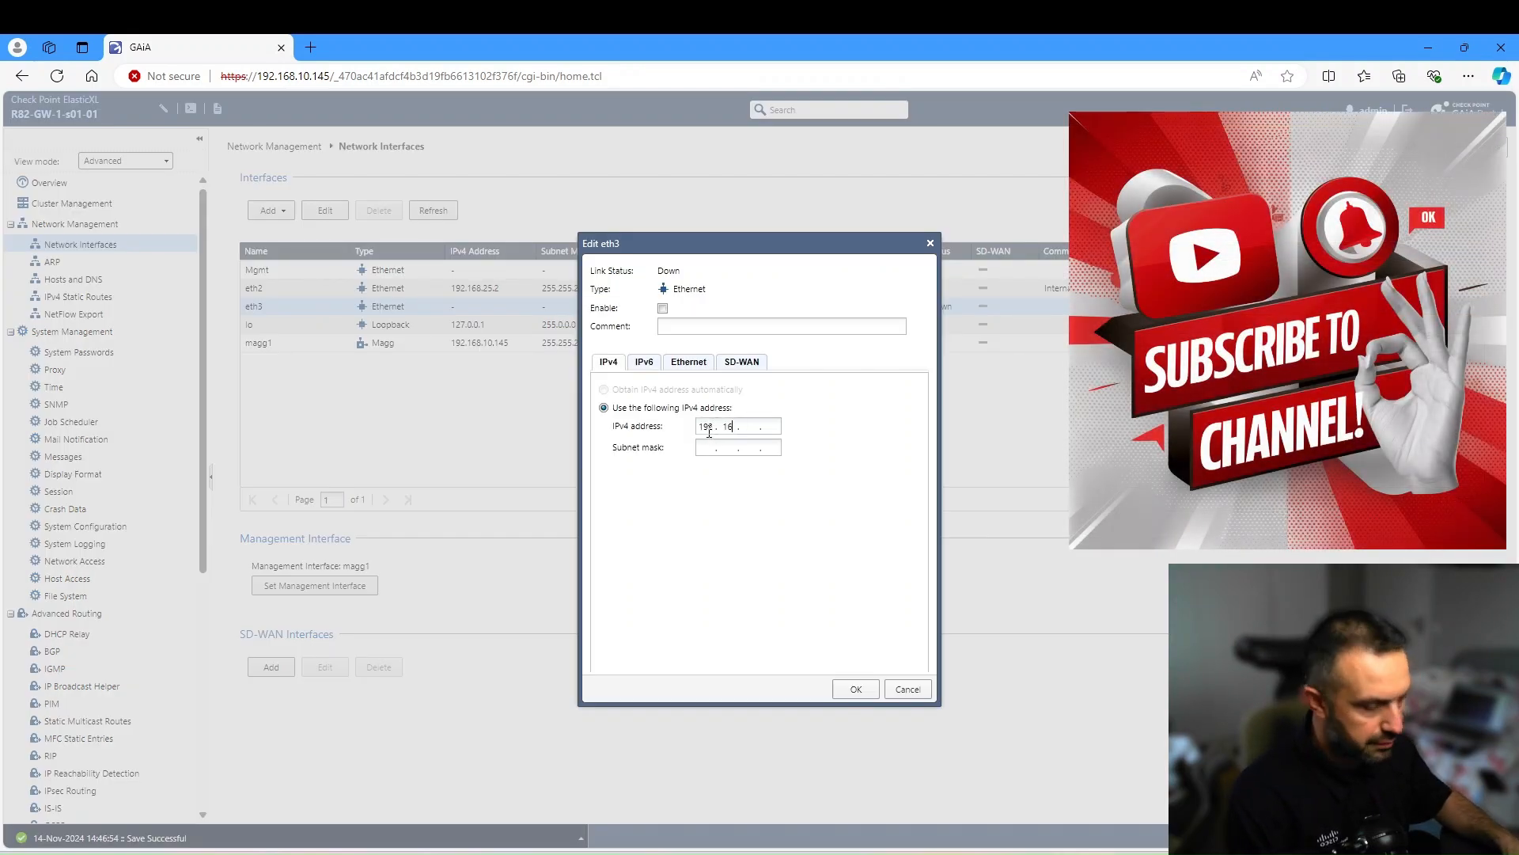
text(.2)
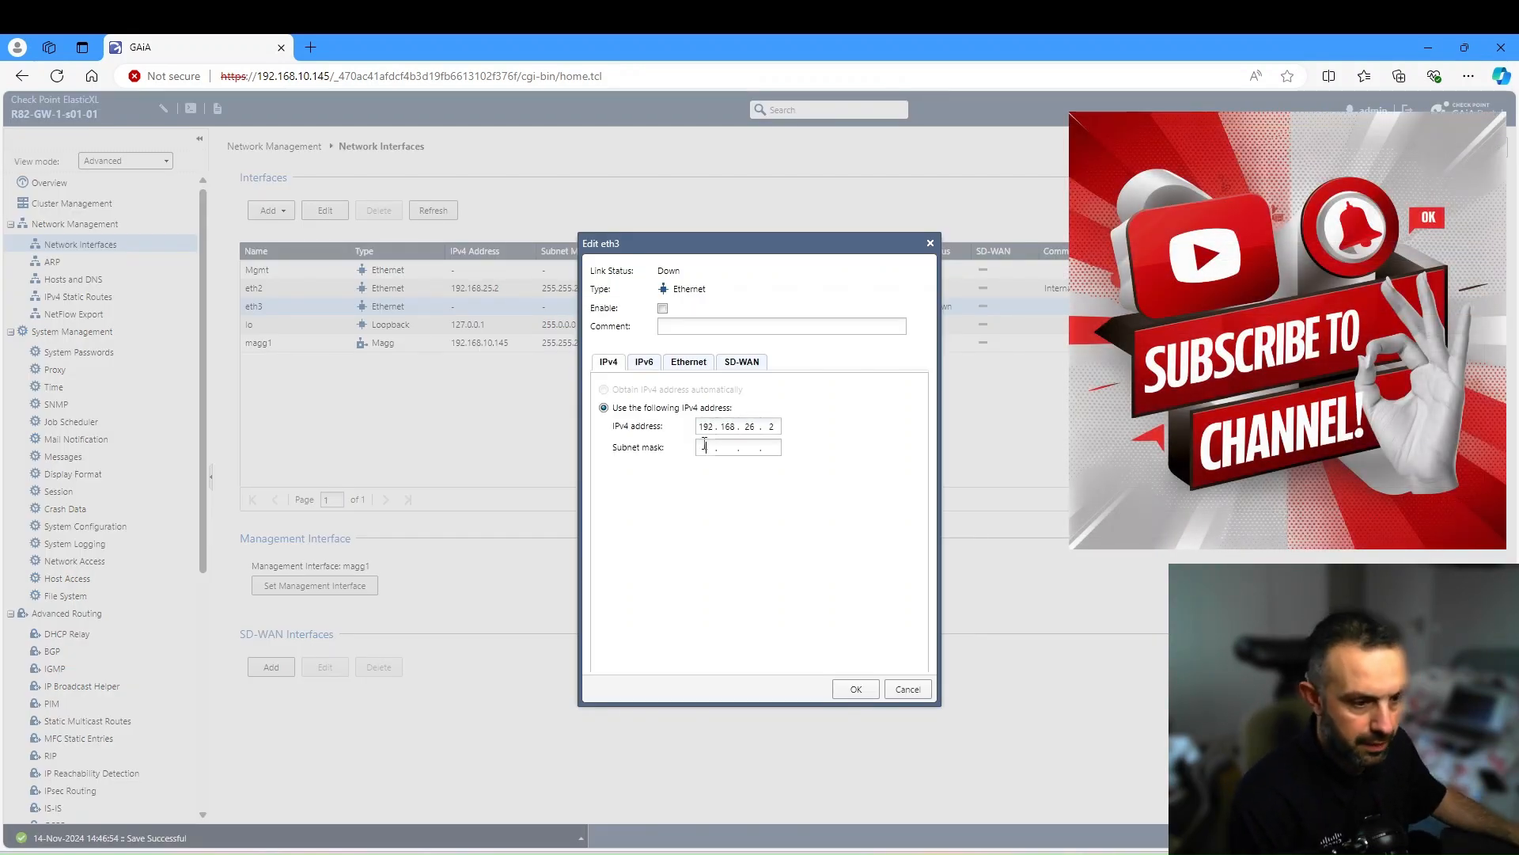
text(255.255.255.)
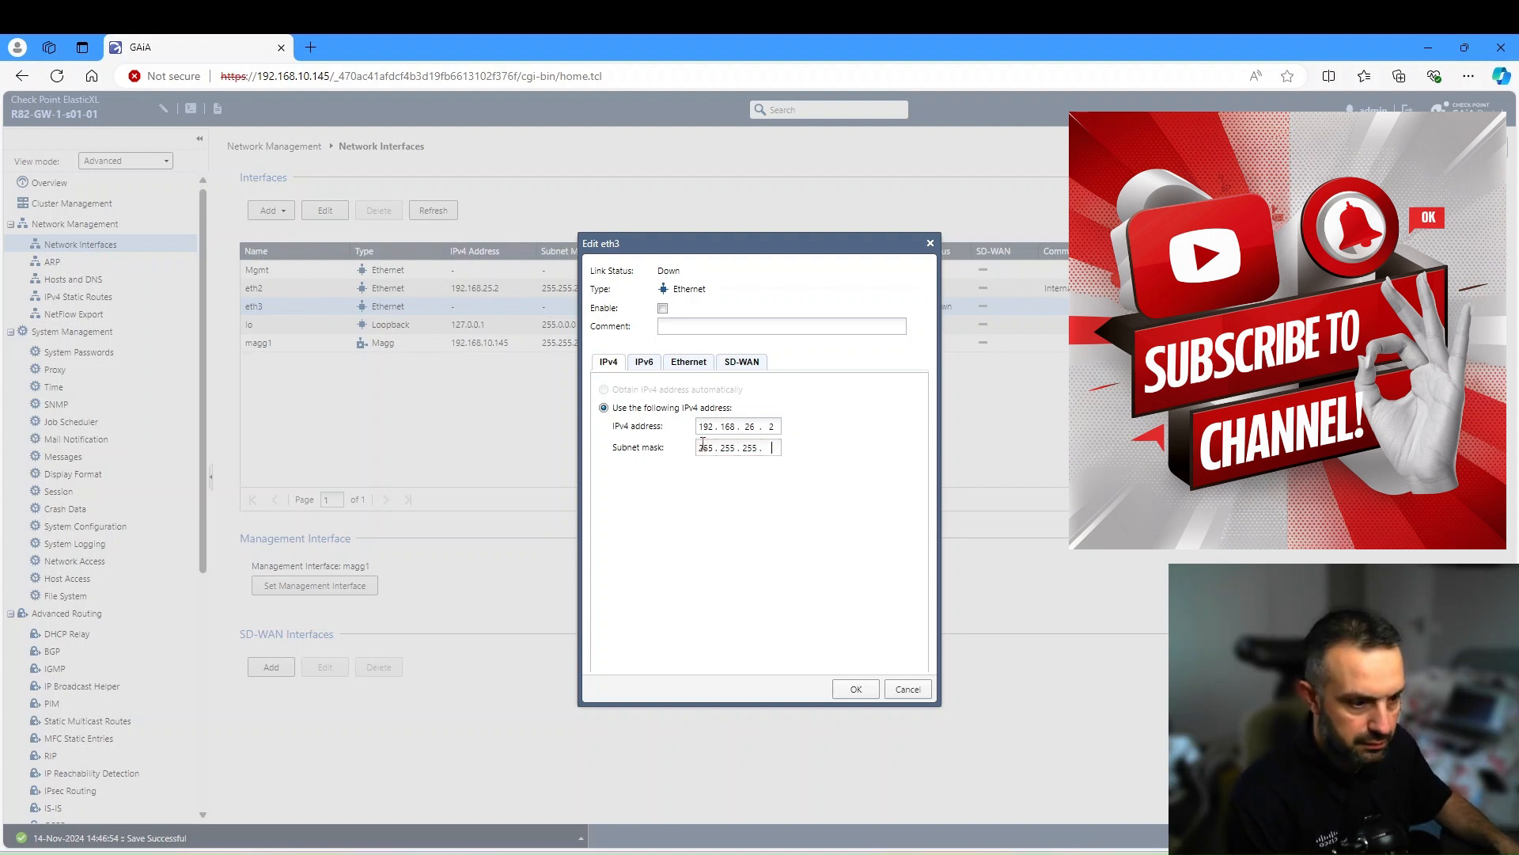
text(0)
click(688, 326)
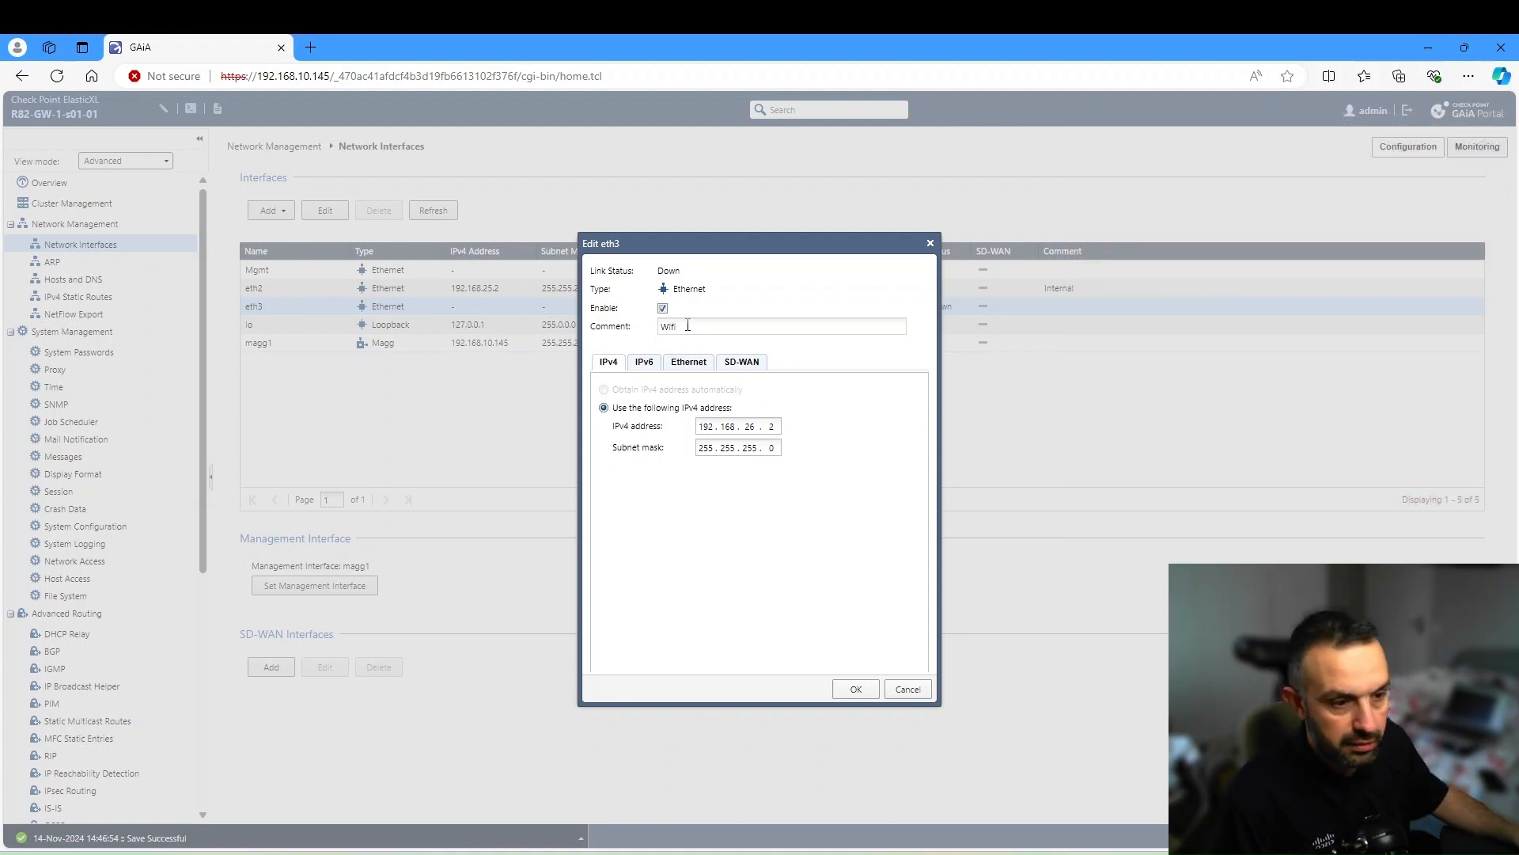
text(Wifi)
click(855, 689)
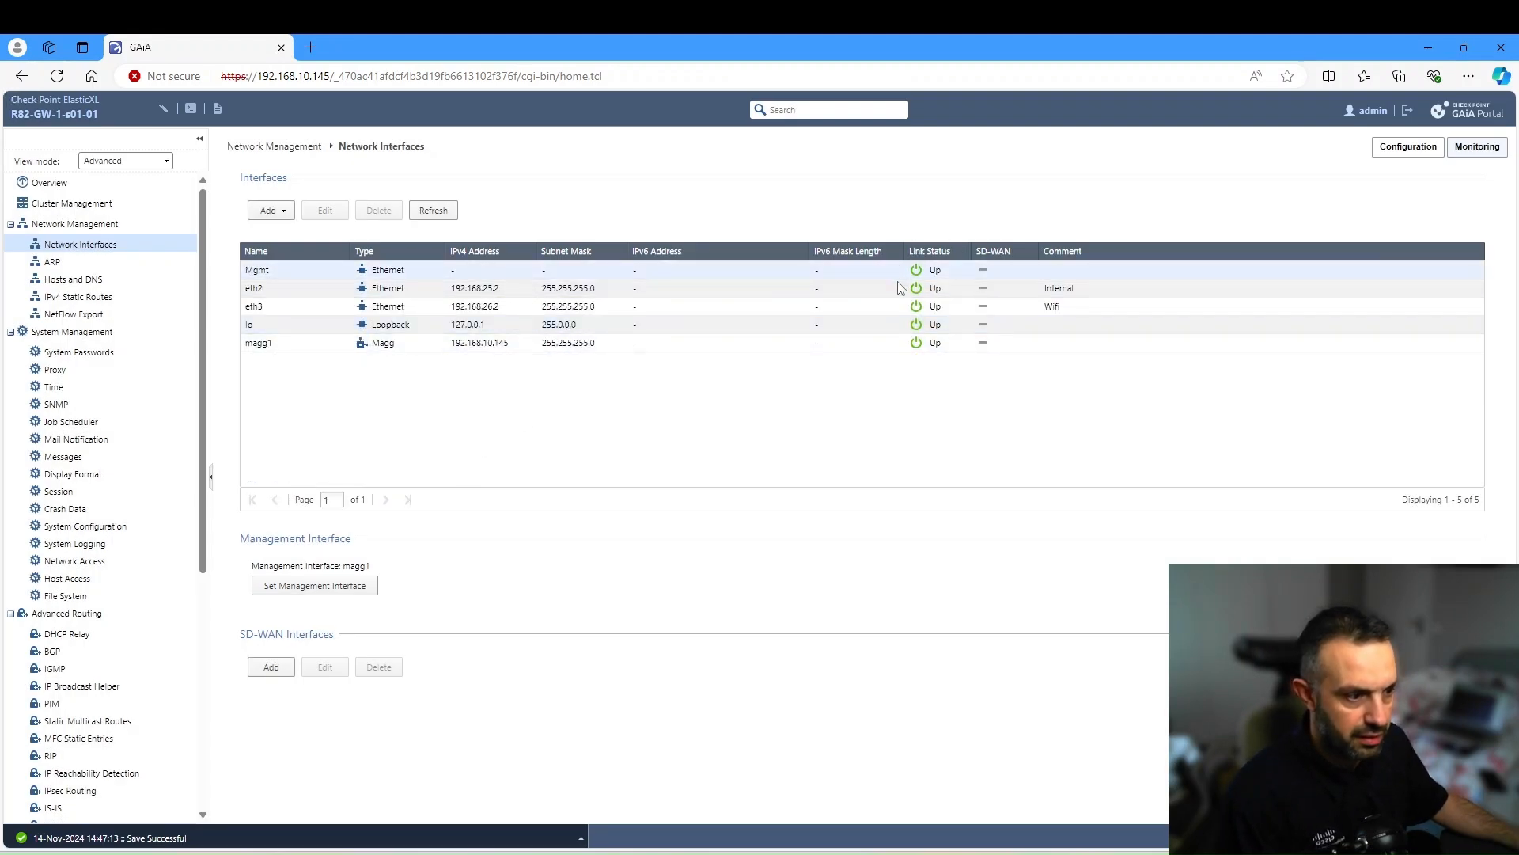
- Launch SmartConsole R82 and log in to the 192.168.10.141 management server with the account password
key(super)
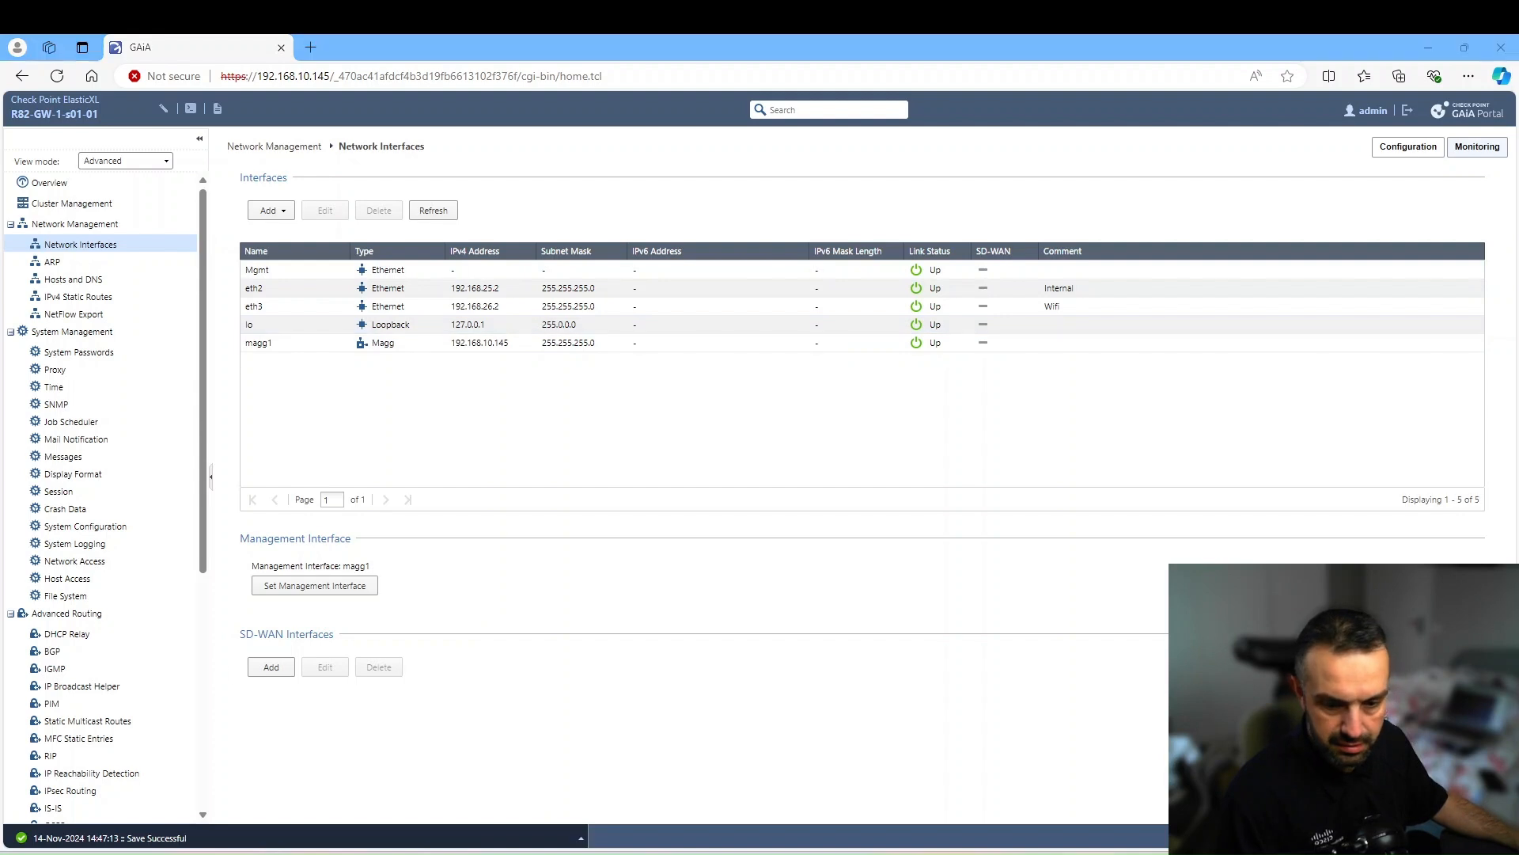
text(sma)
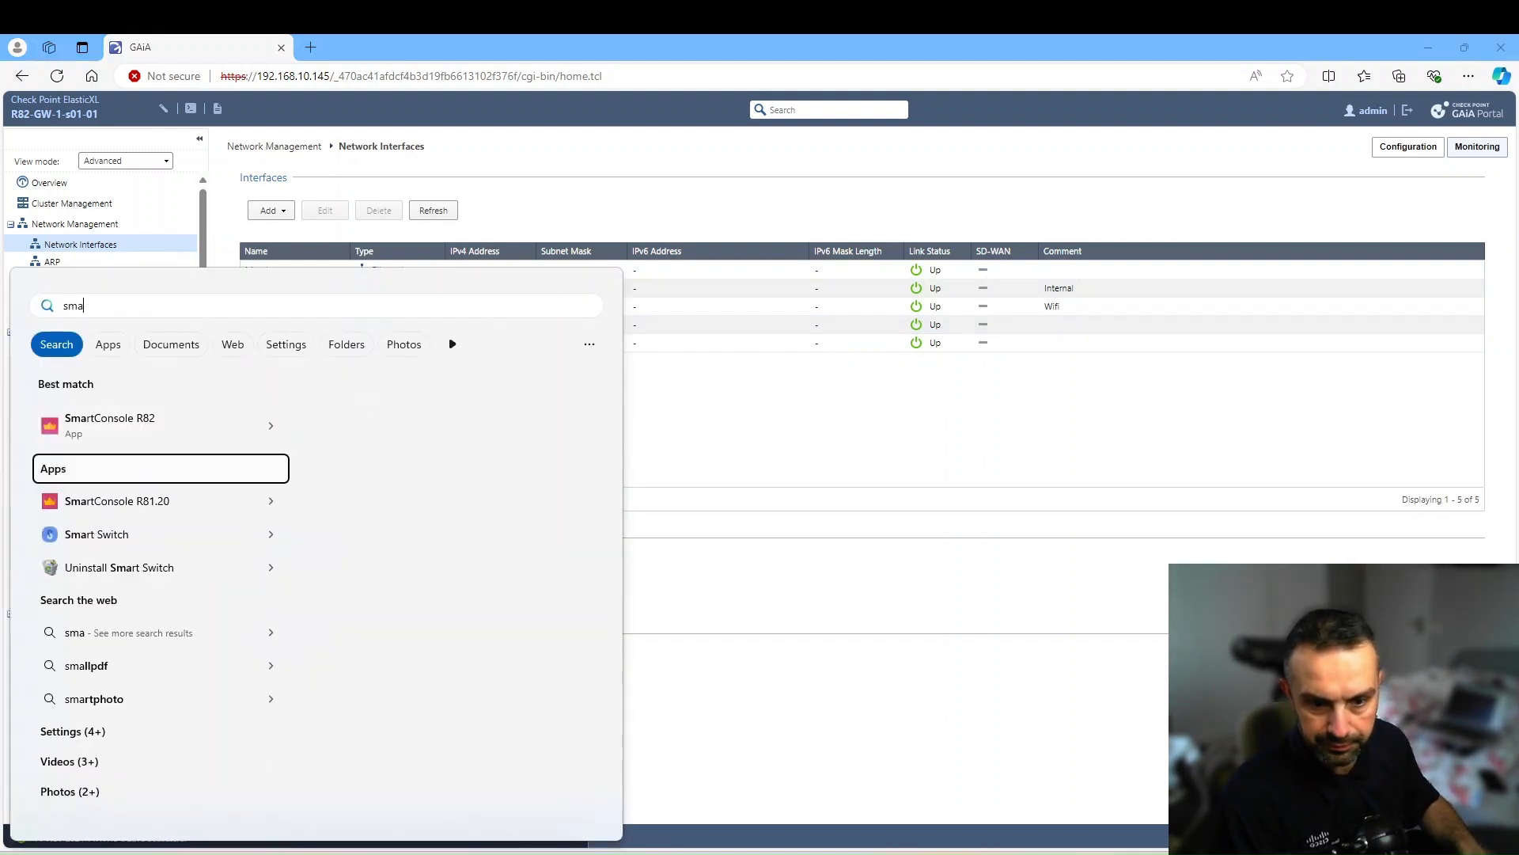
key(Up)
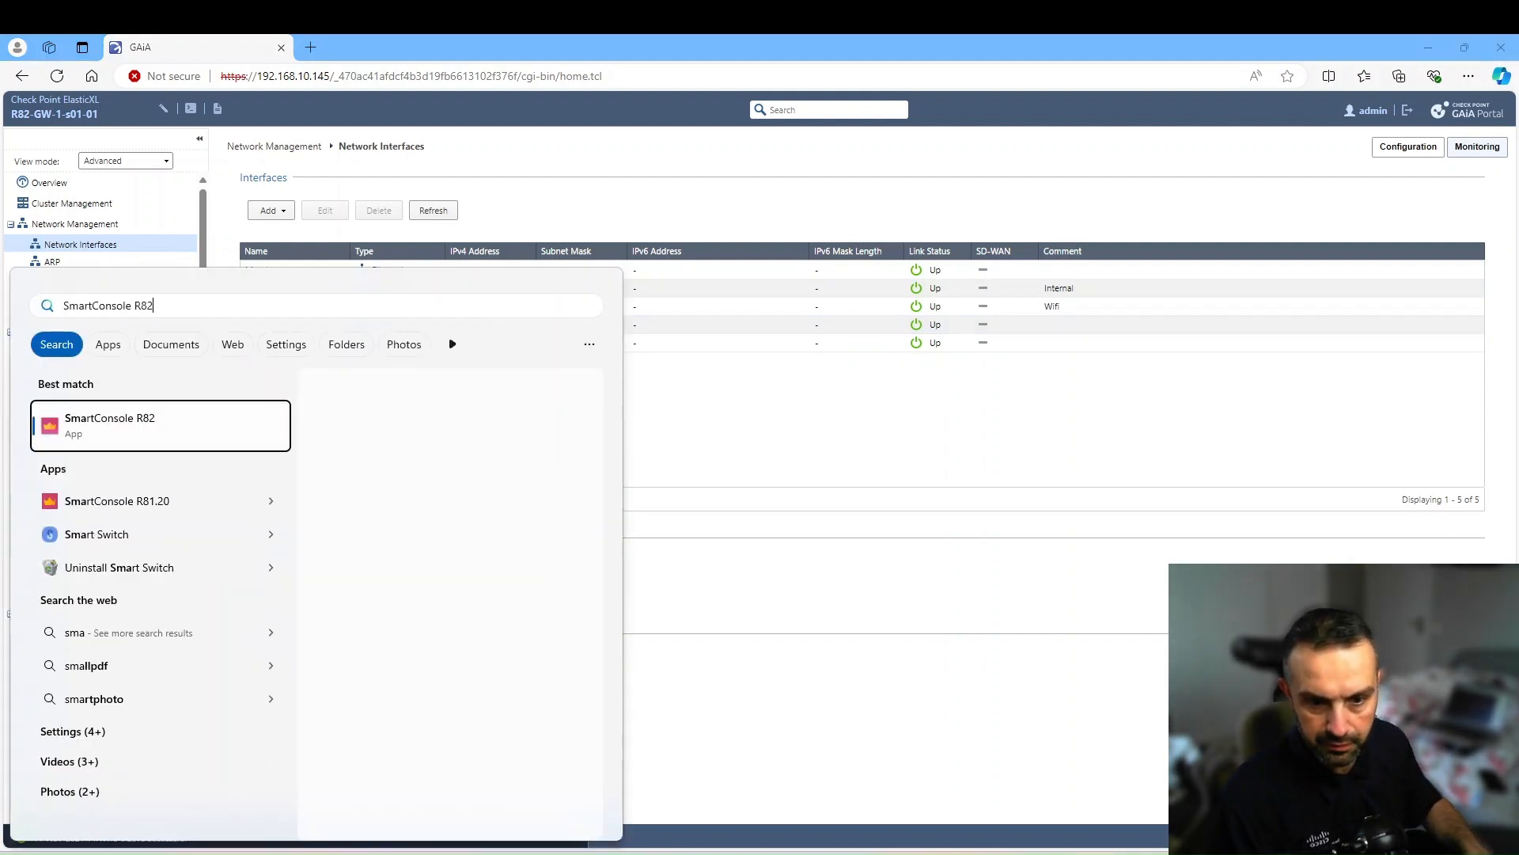
key(Return)
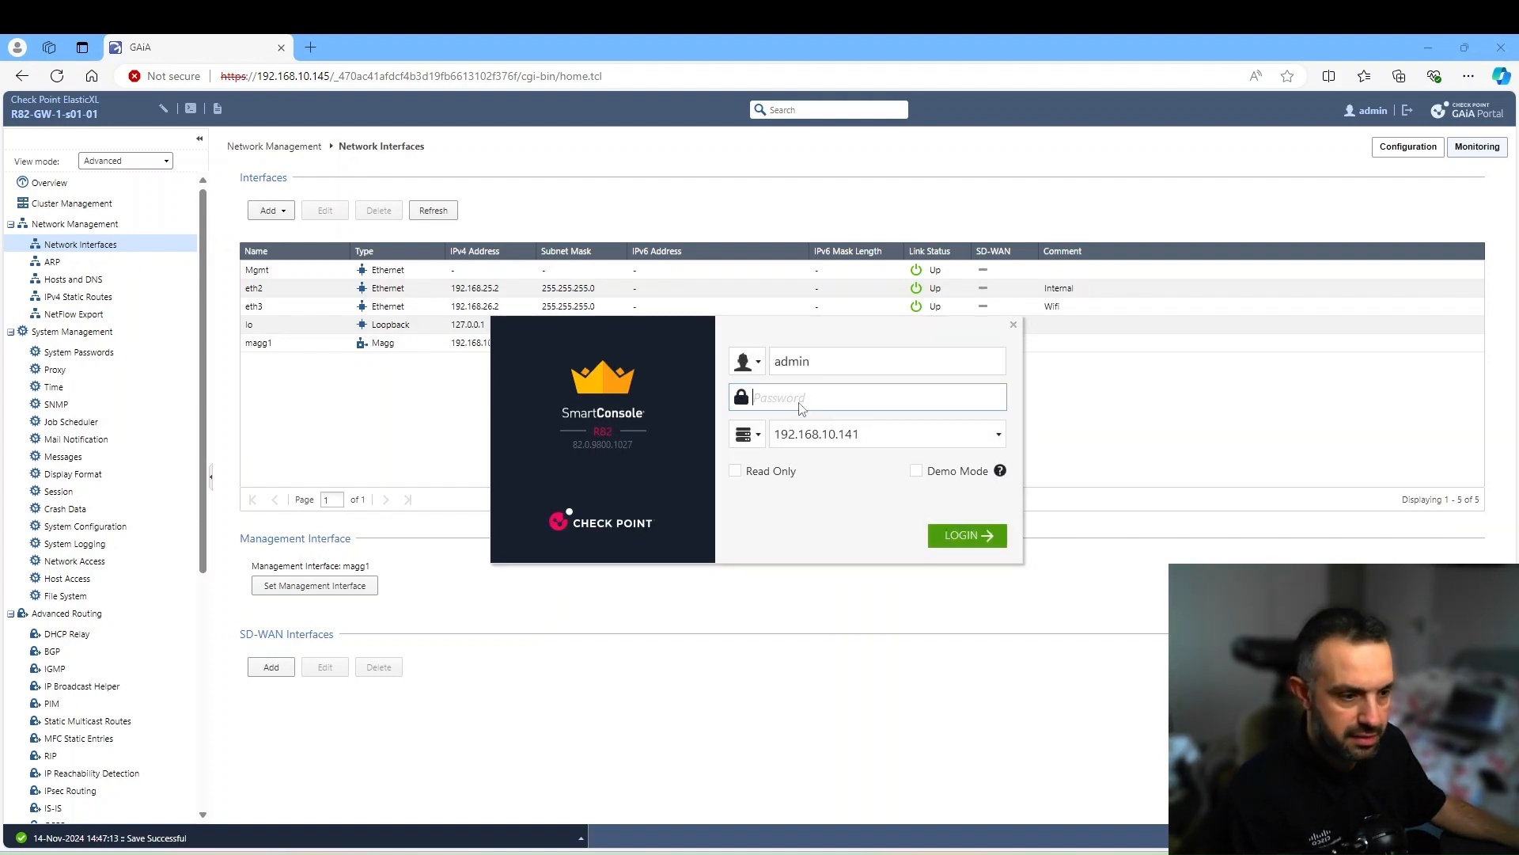
text(*****)
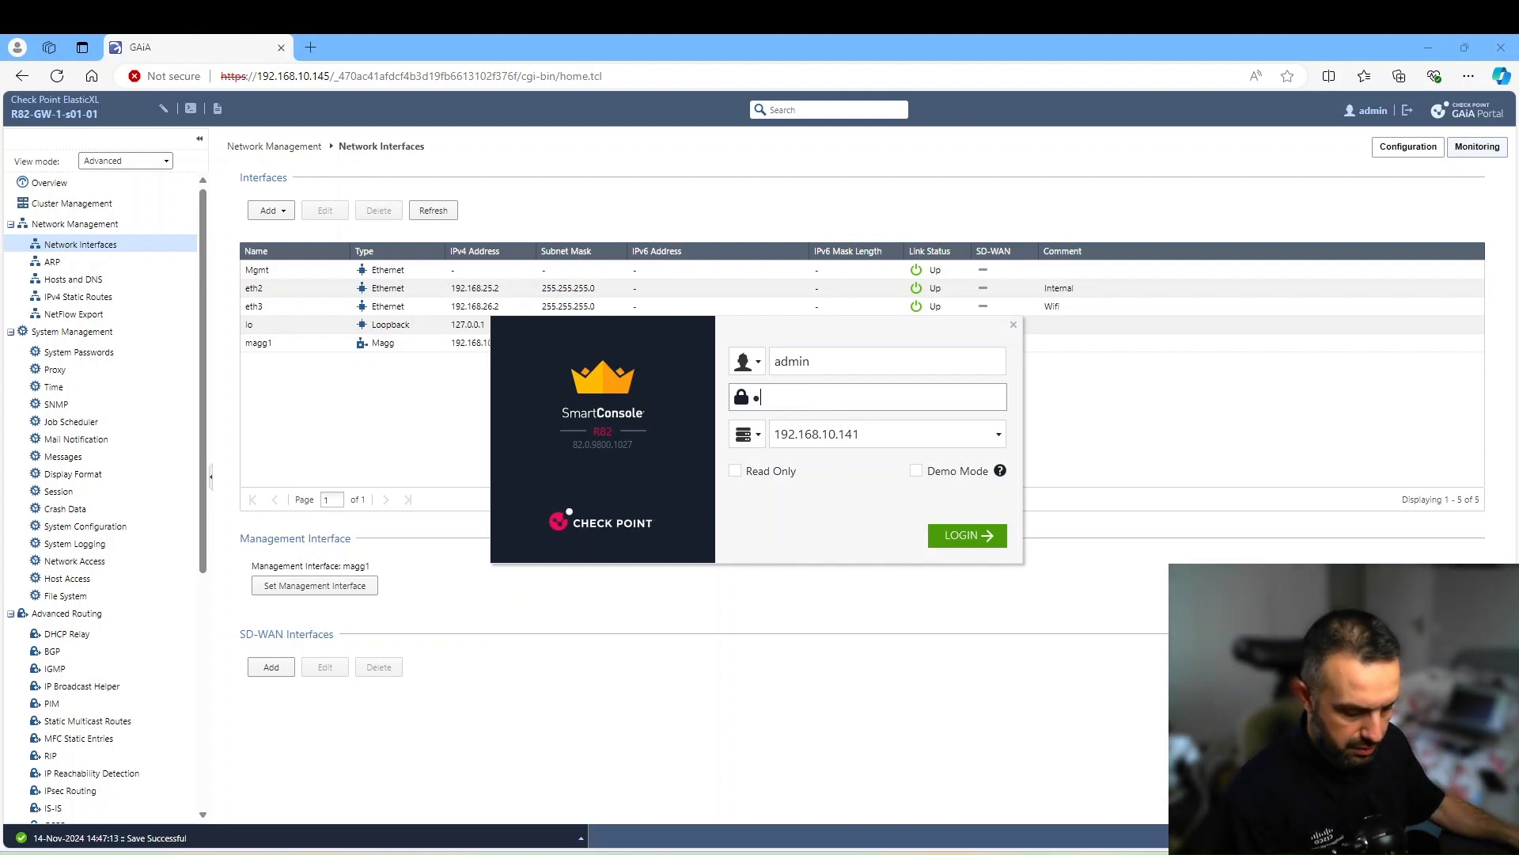
text(***)
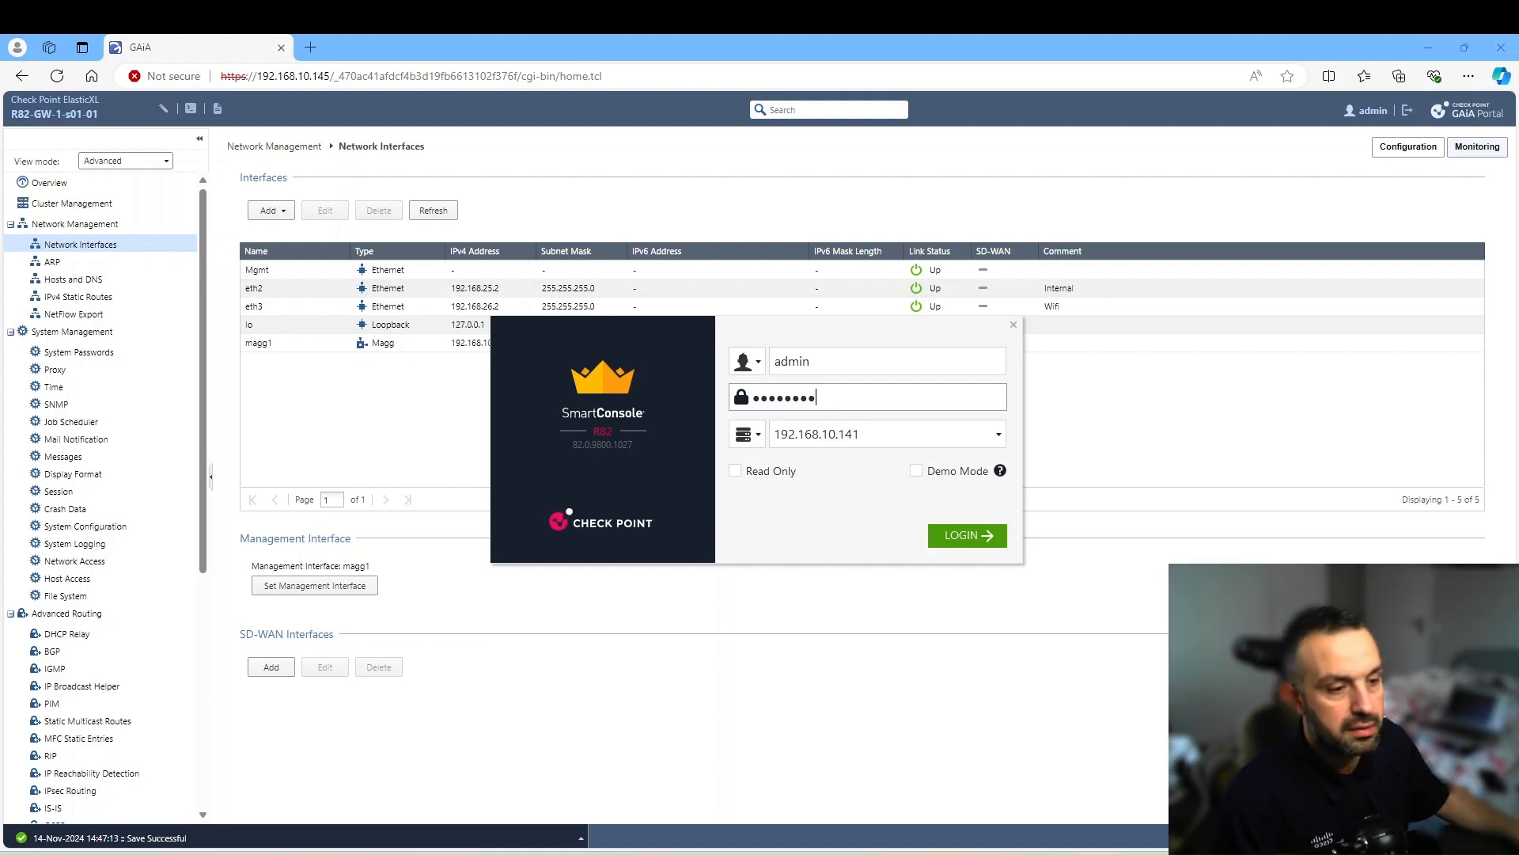
click(942, 538)
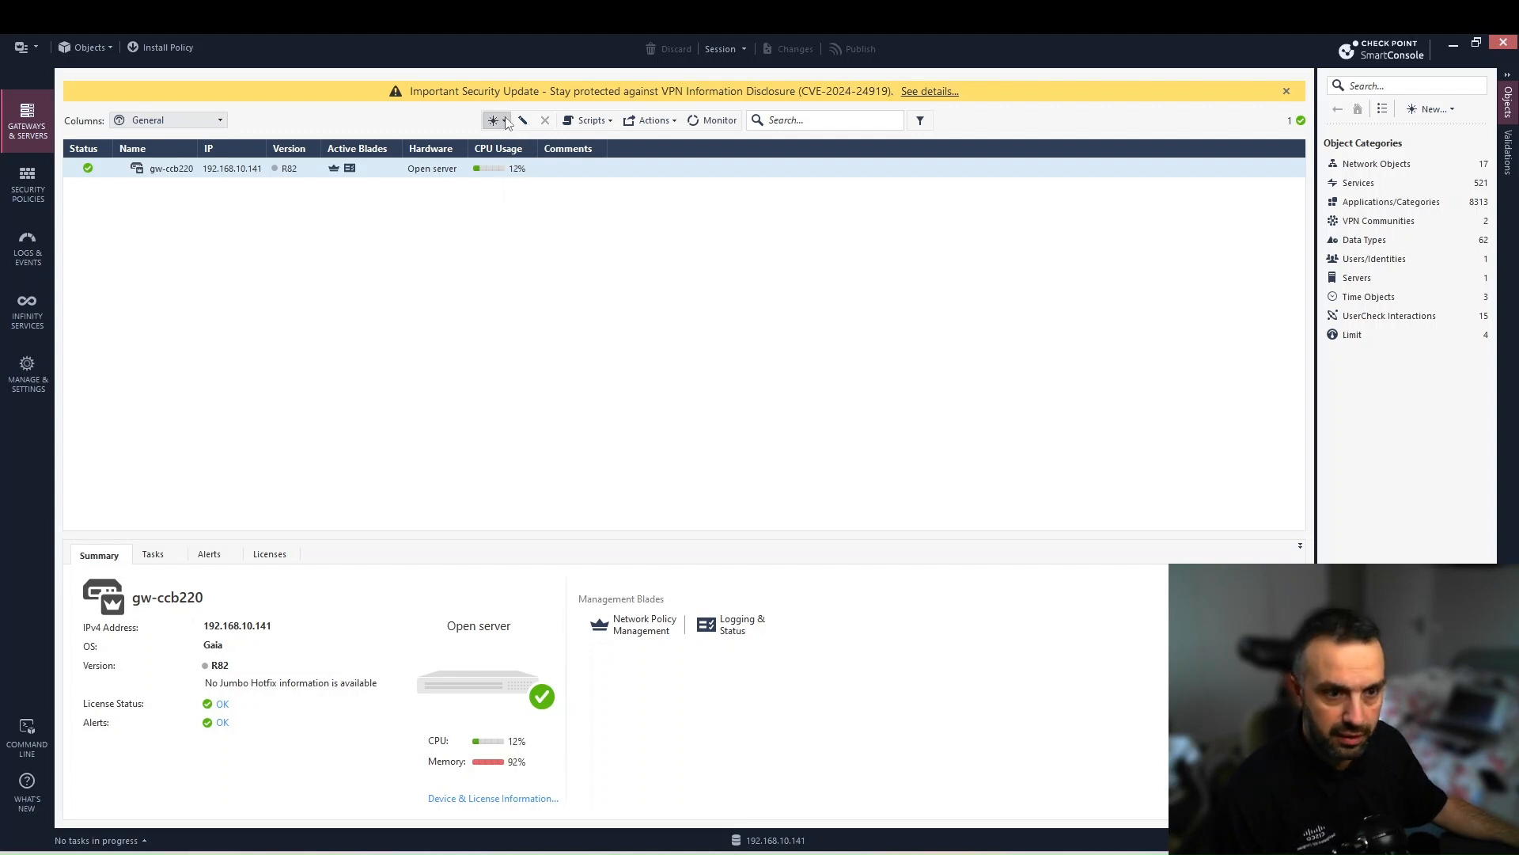
- Create a new gateway named R82-GW-1, with comment R82-GW-1 and IPv4 address 192.168.10.145
click(505, 121)
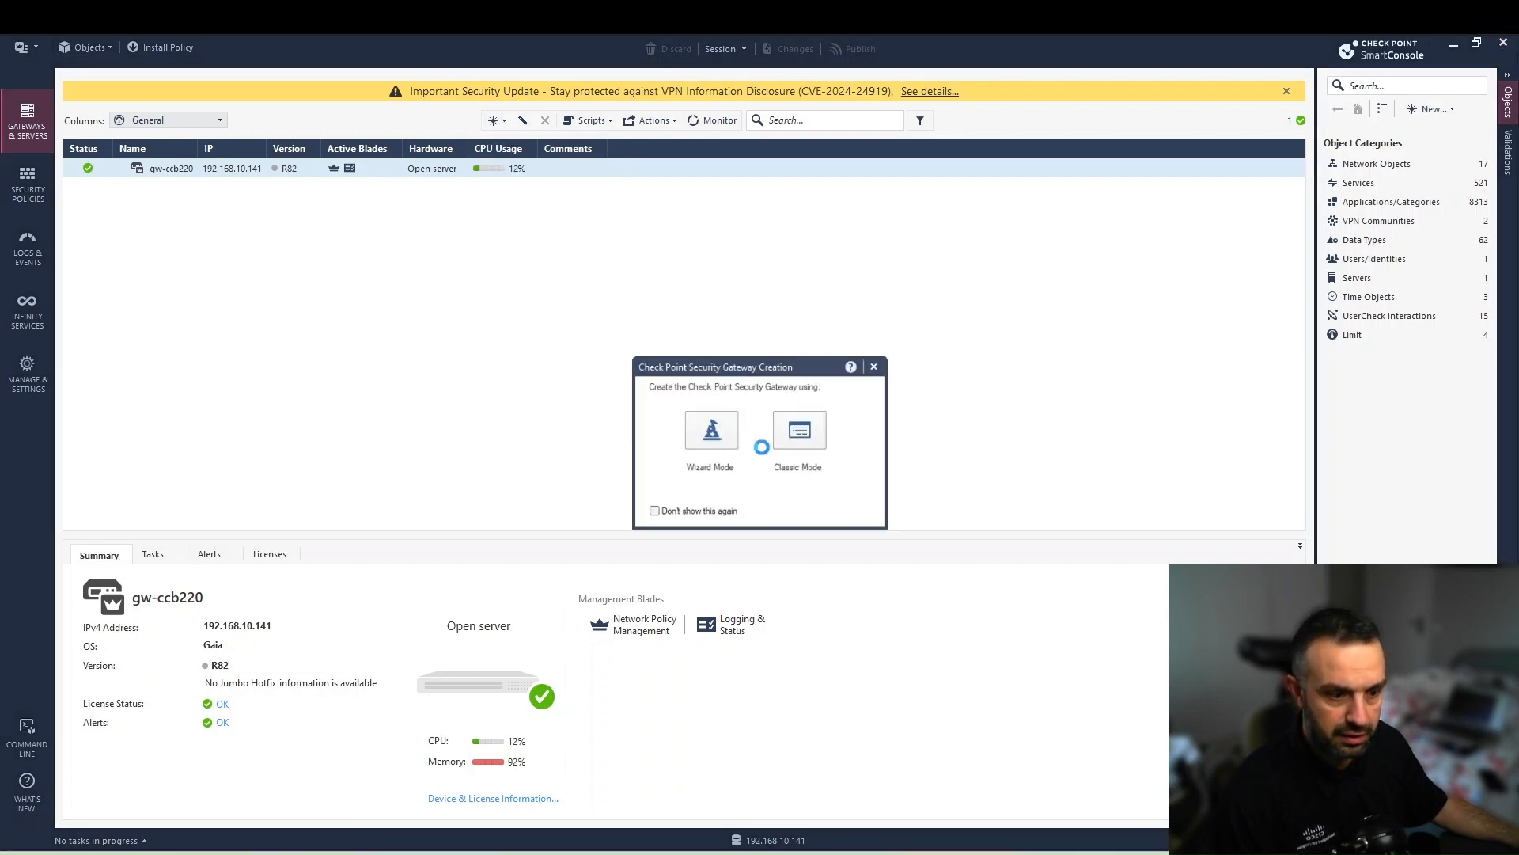
click(796, 428)
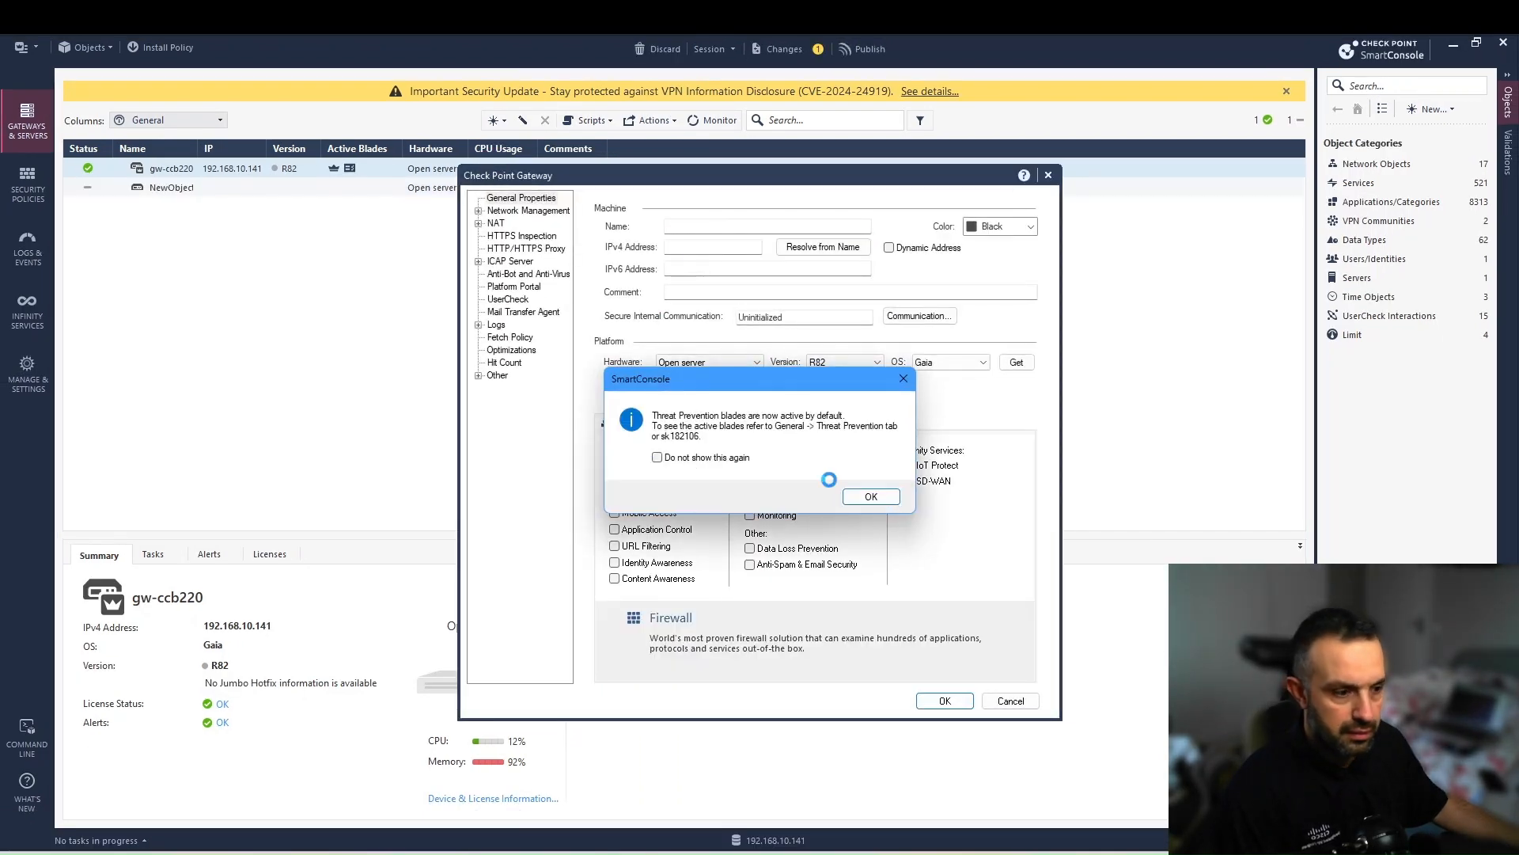
click(870, 497)
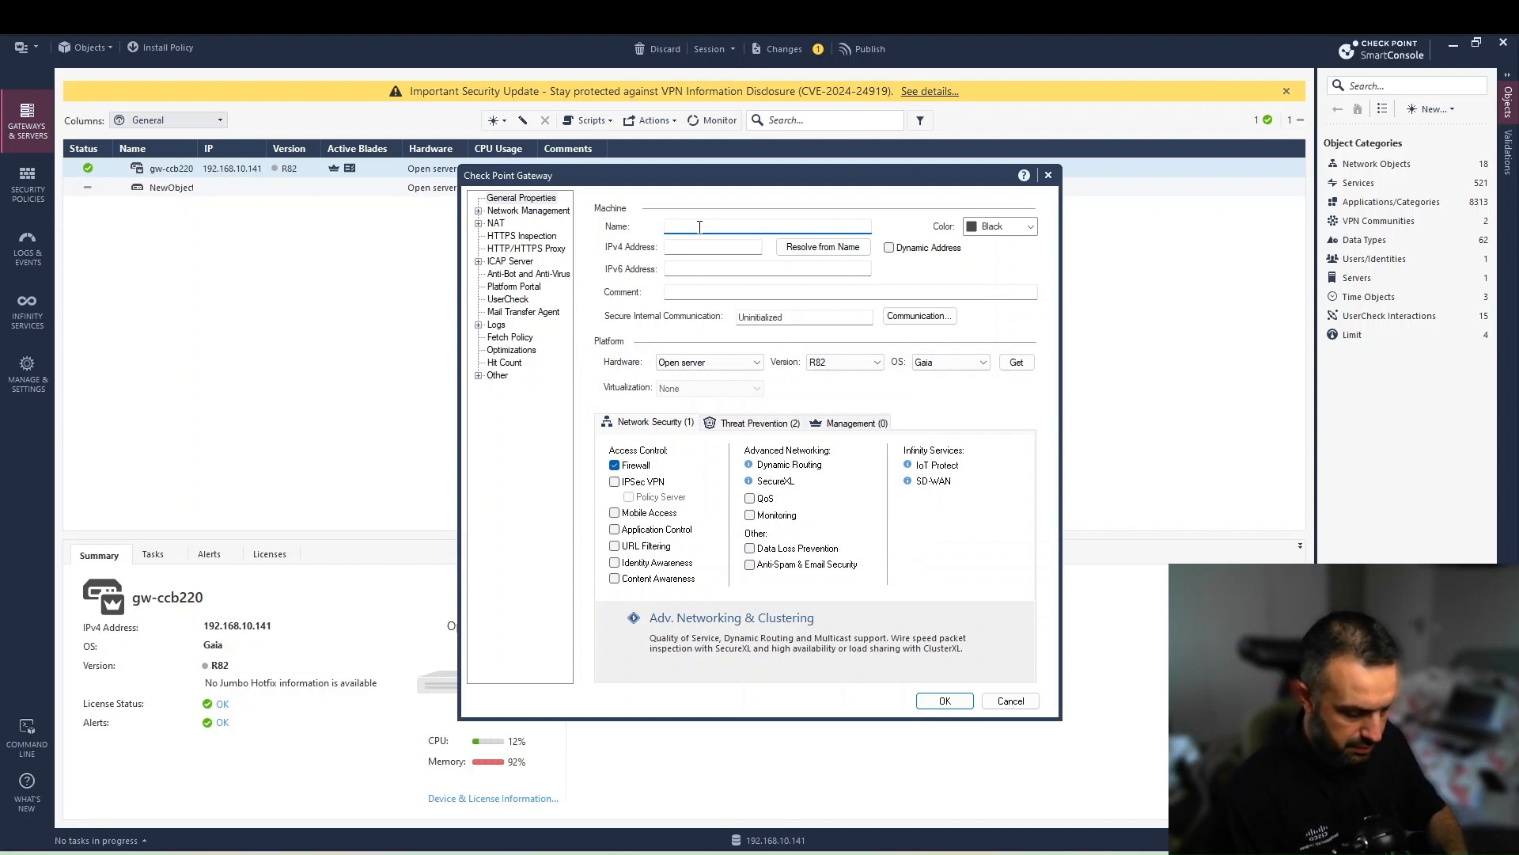
text(R82-)
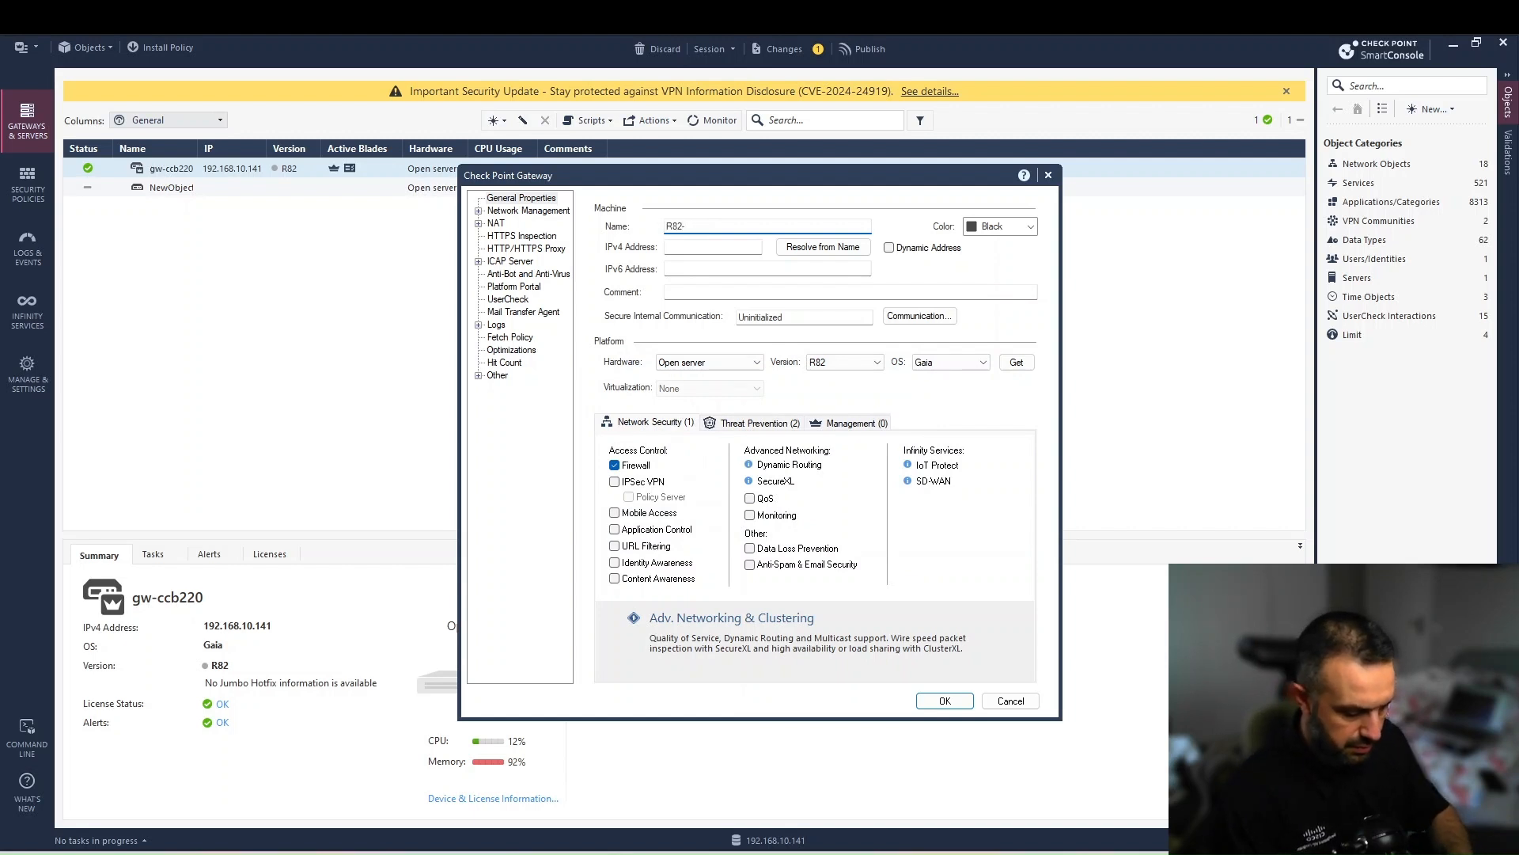
text(GW-)
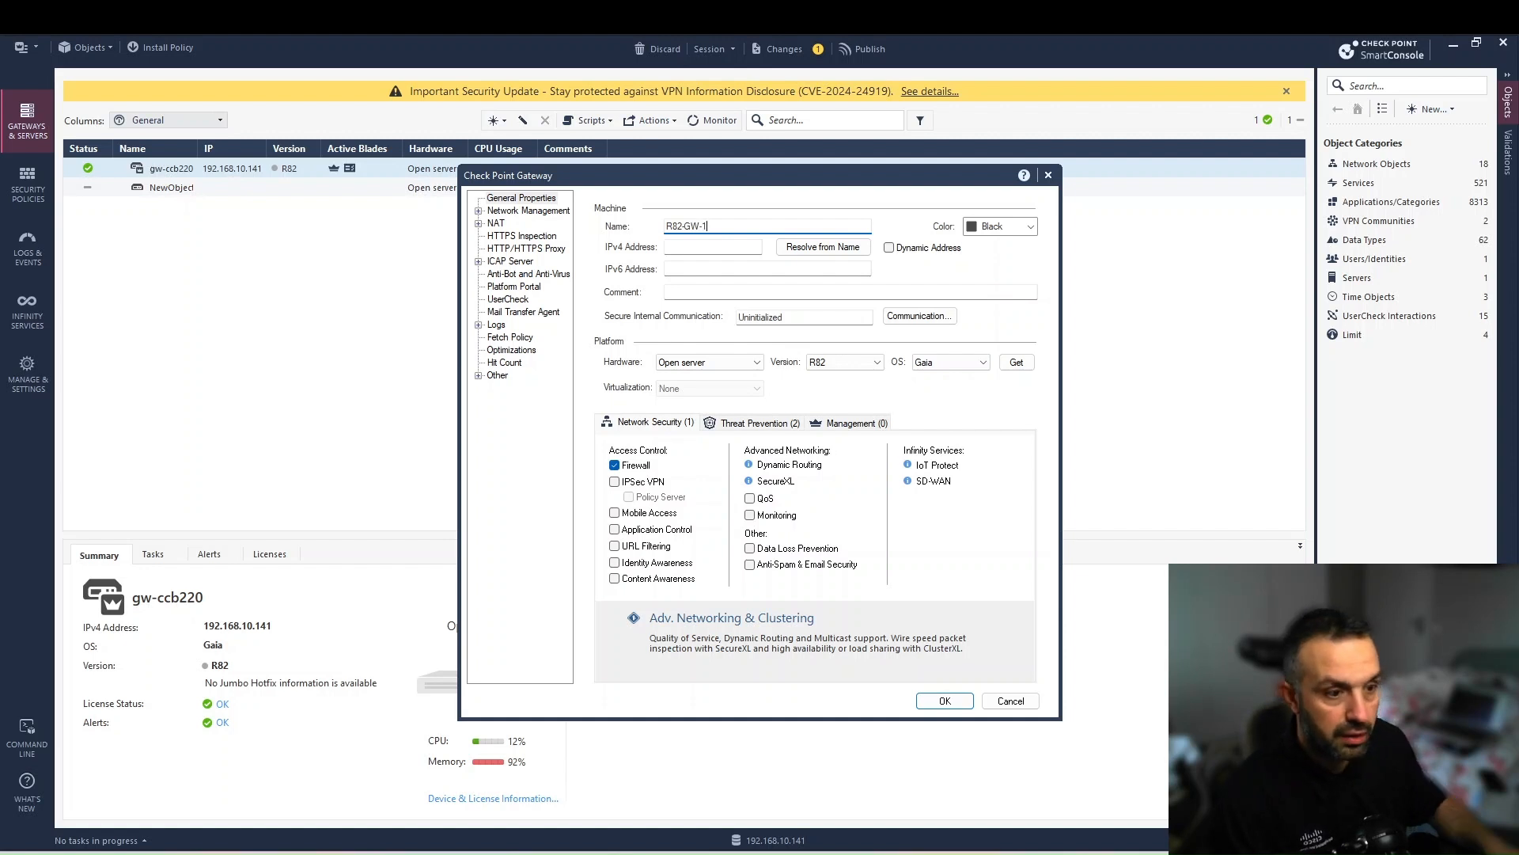
text(1)
double_click(699, 227)
key(ctrl+c)
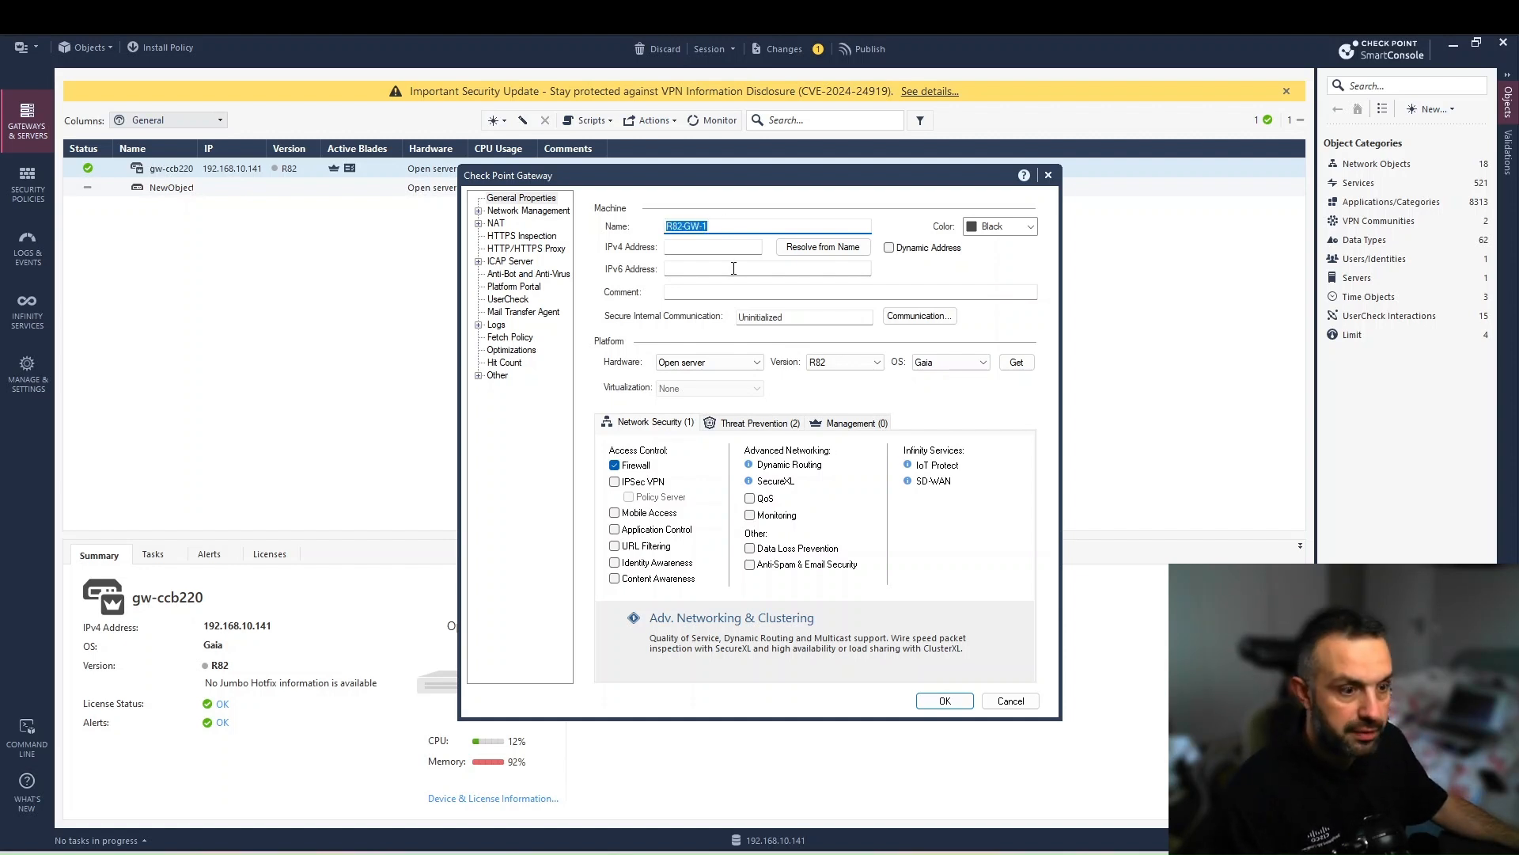
click(735, 293)
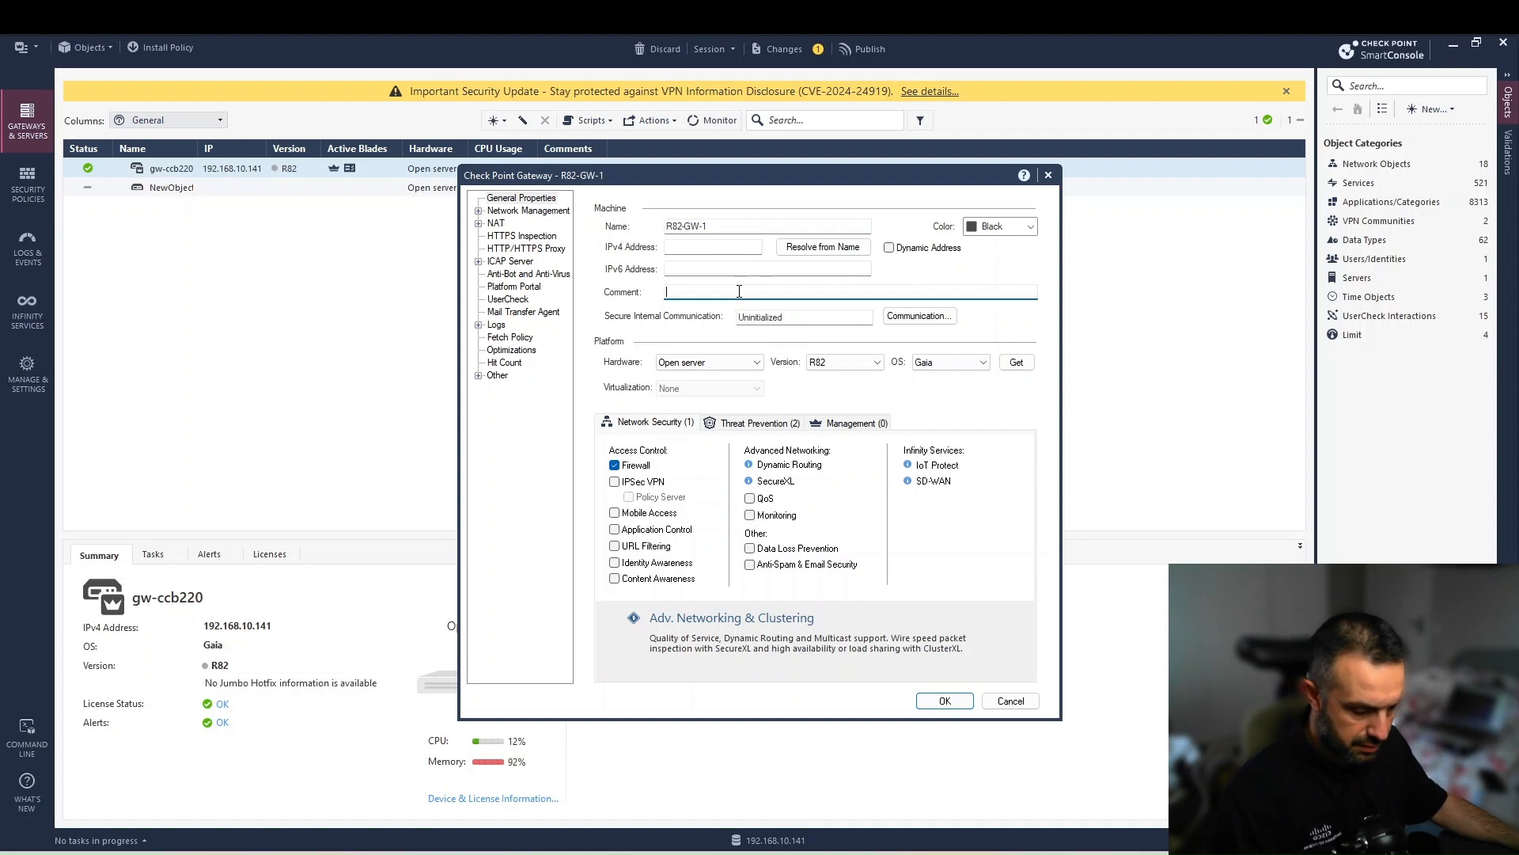
key(ctrl+v)
click(693, 252)
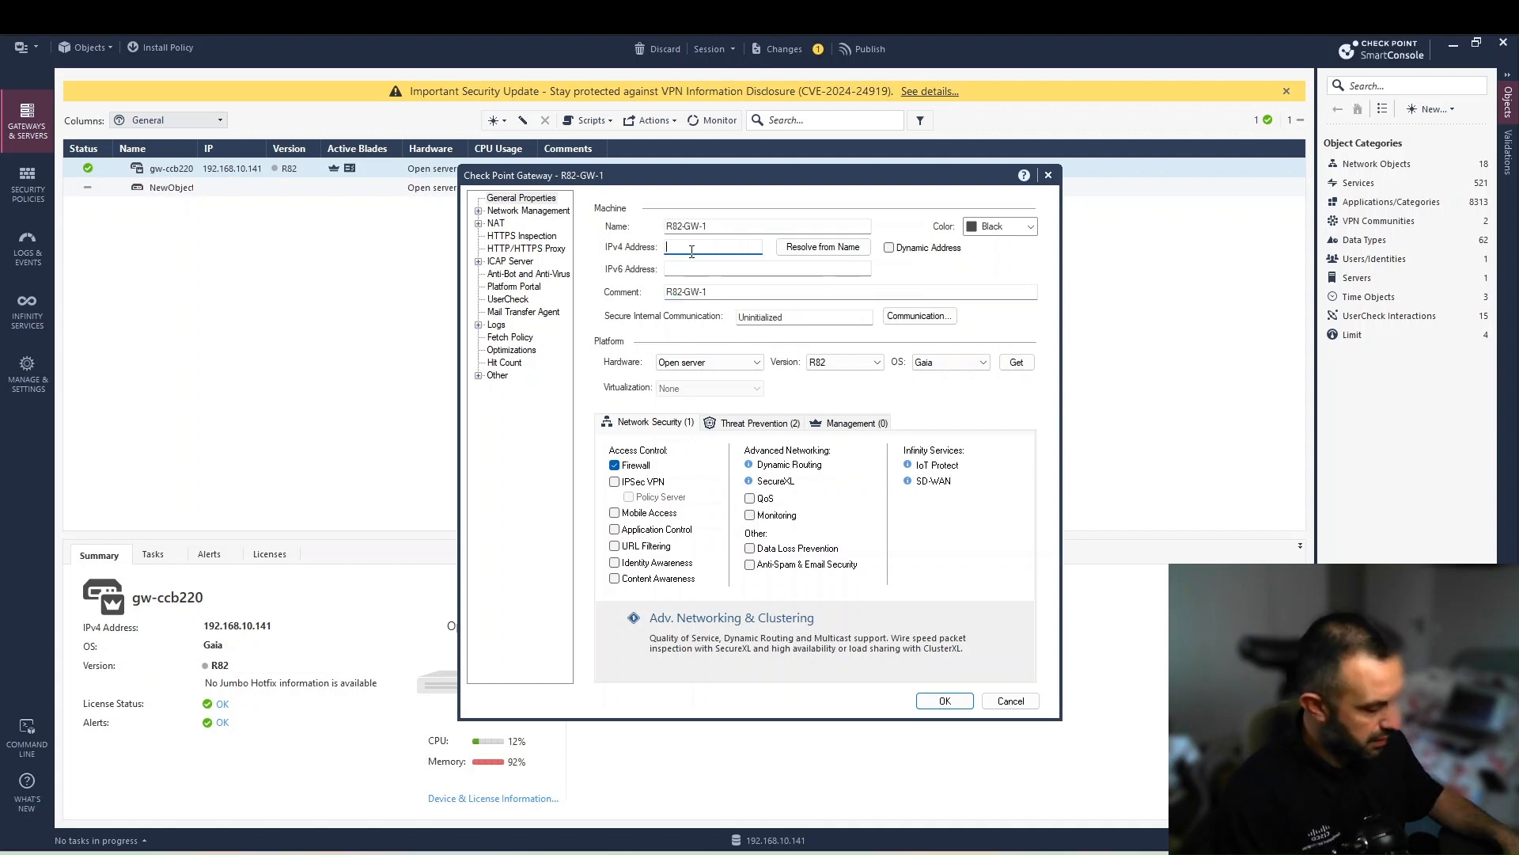
text(192.168.10.1)
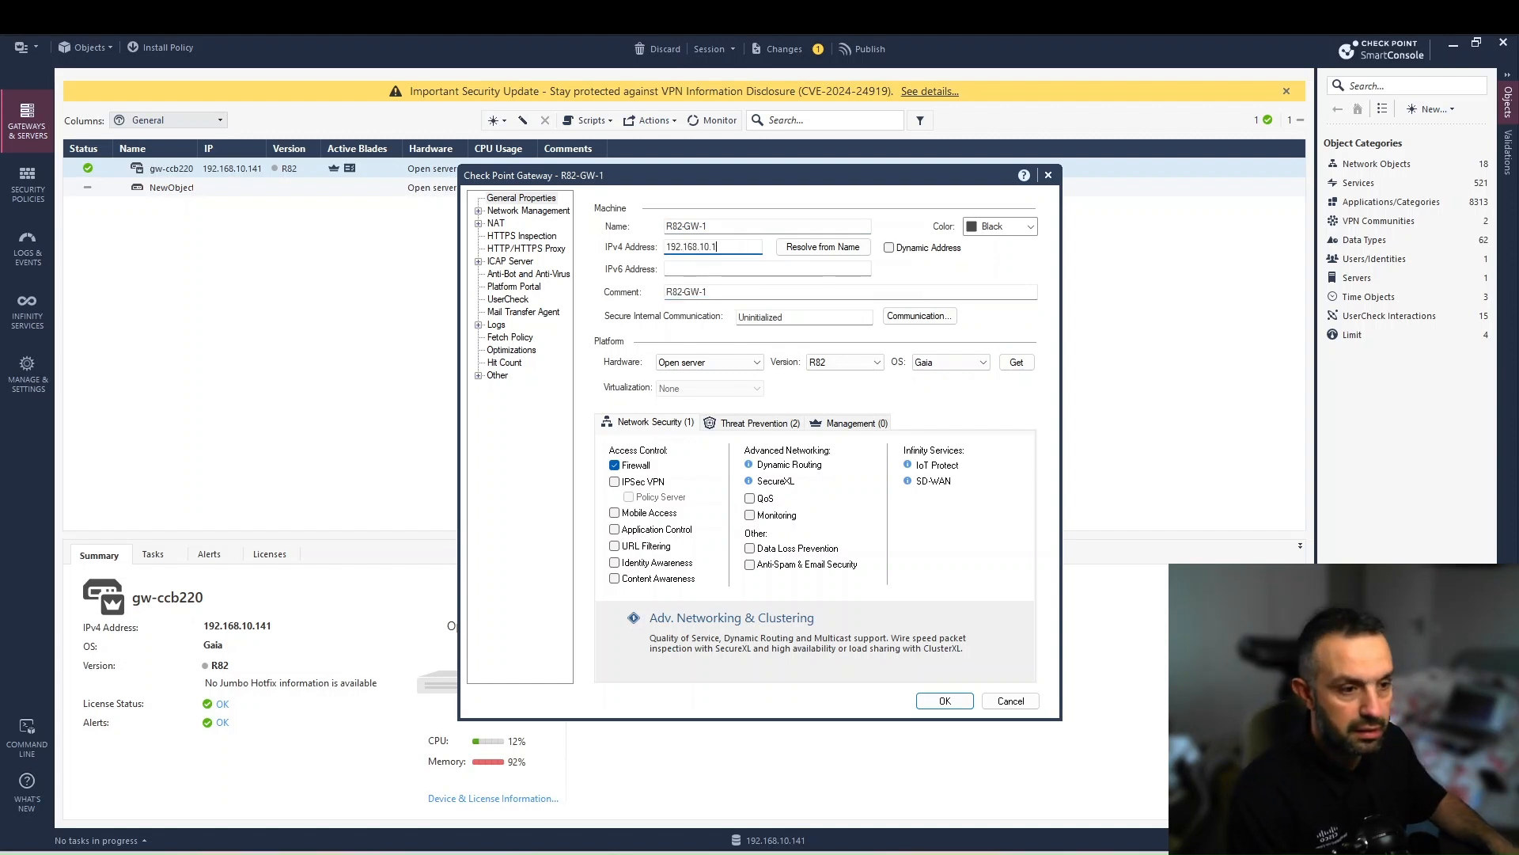
text(45)
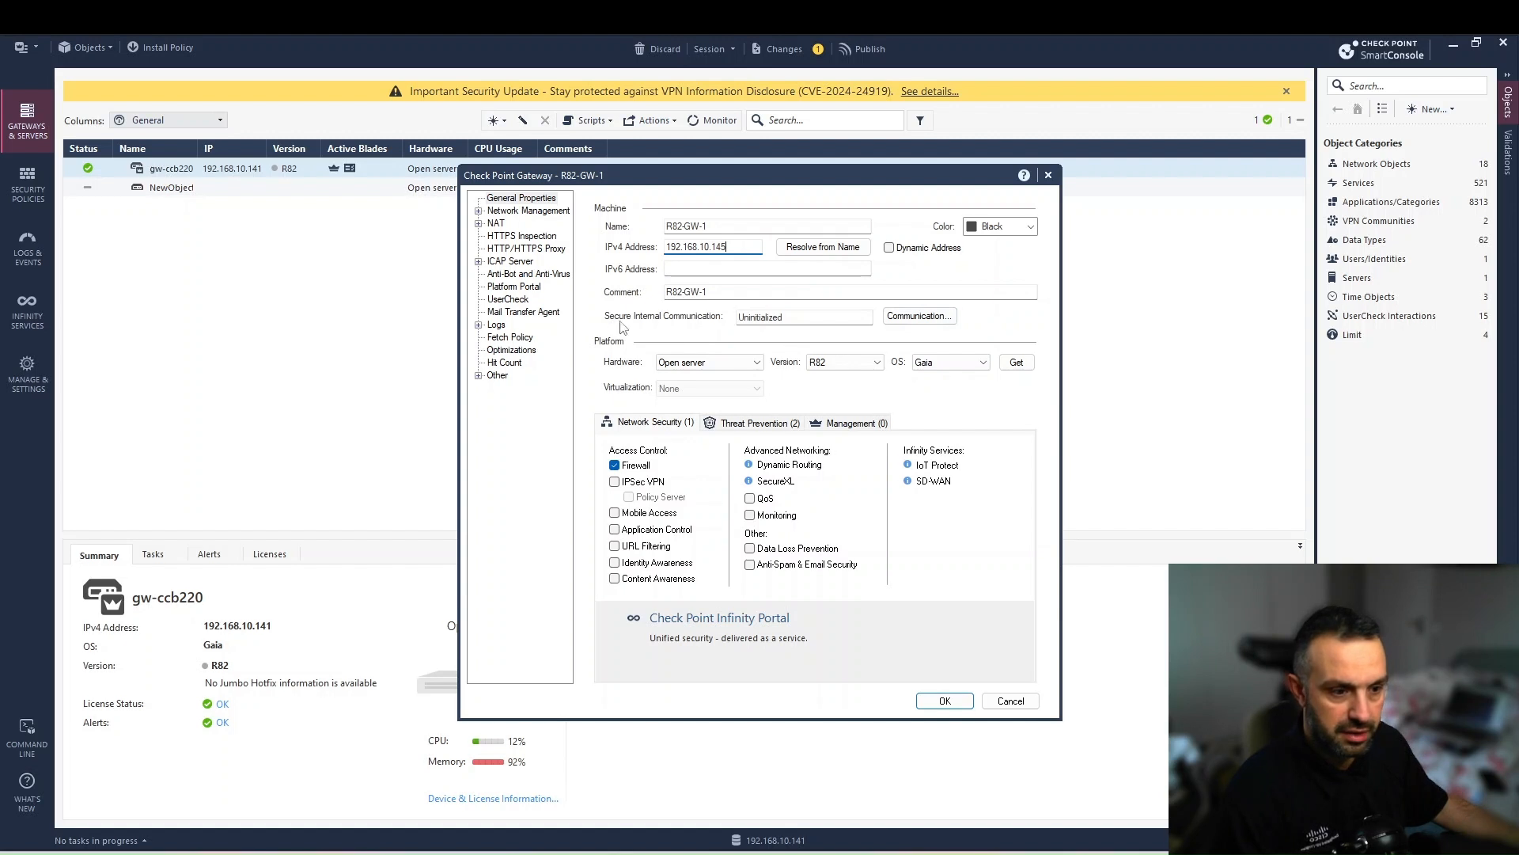
click(918, 316)
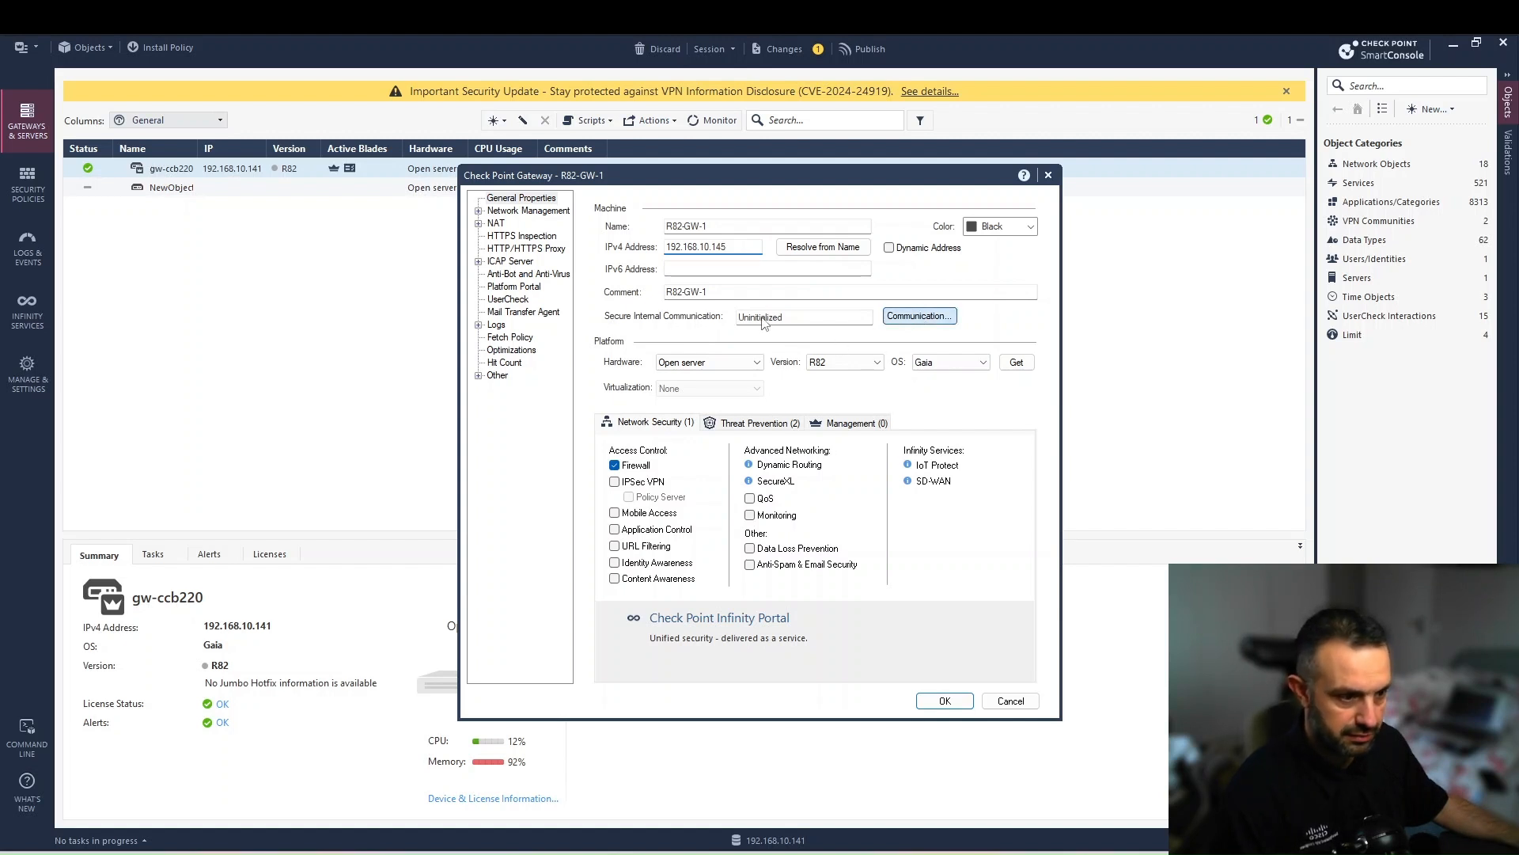
- Initialize secure communication with R82-GW-1 using a confirmed one-time password
click(698, 360)
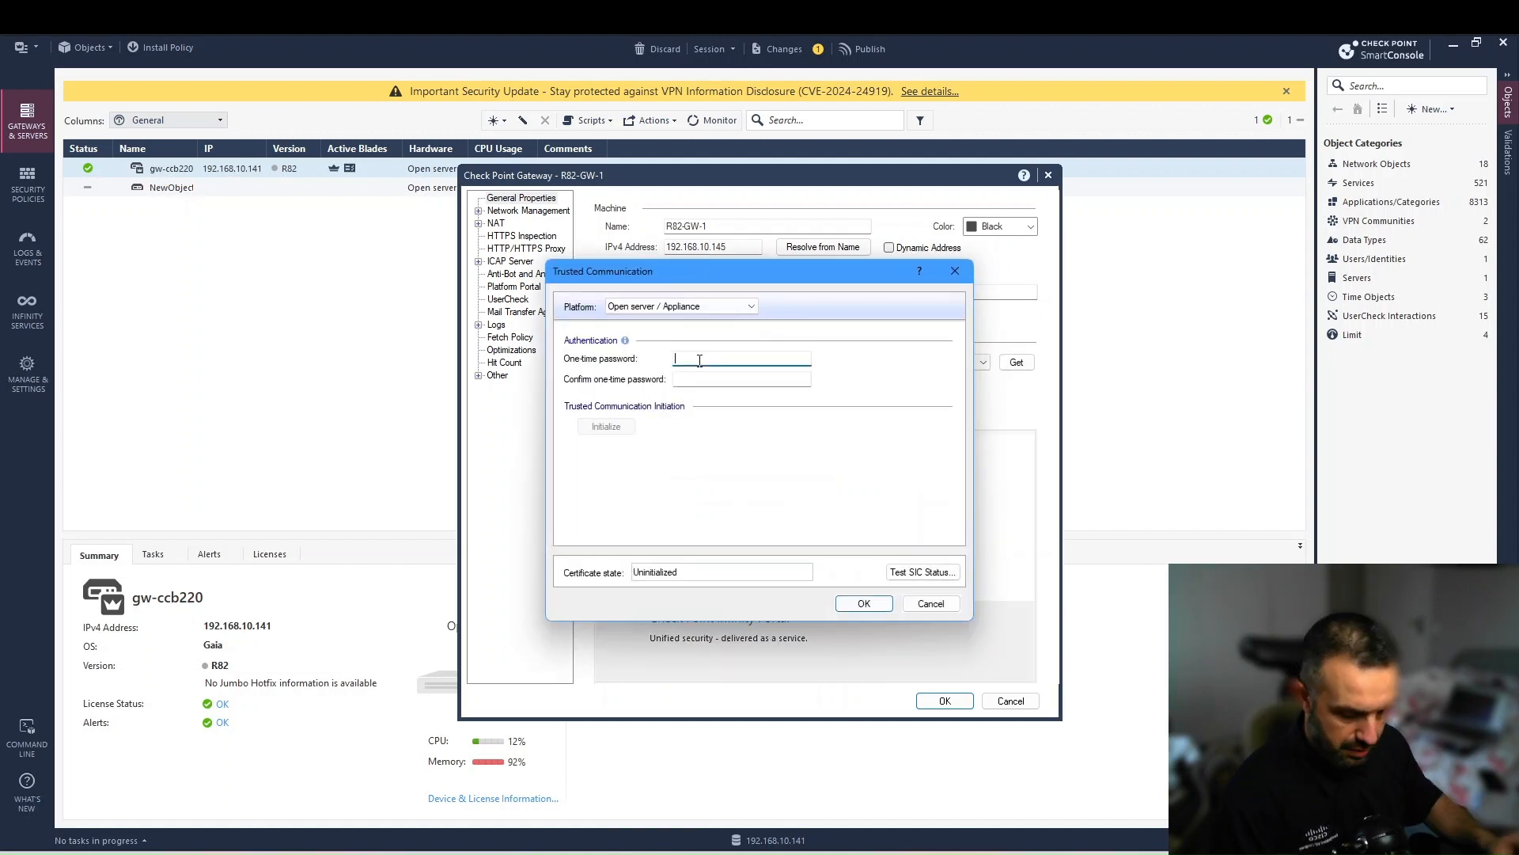
text(•••••)
key(Tab)
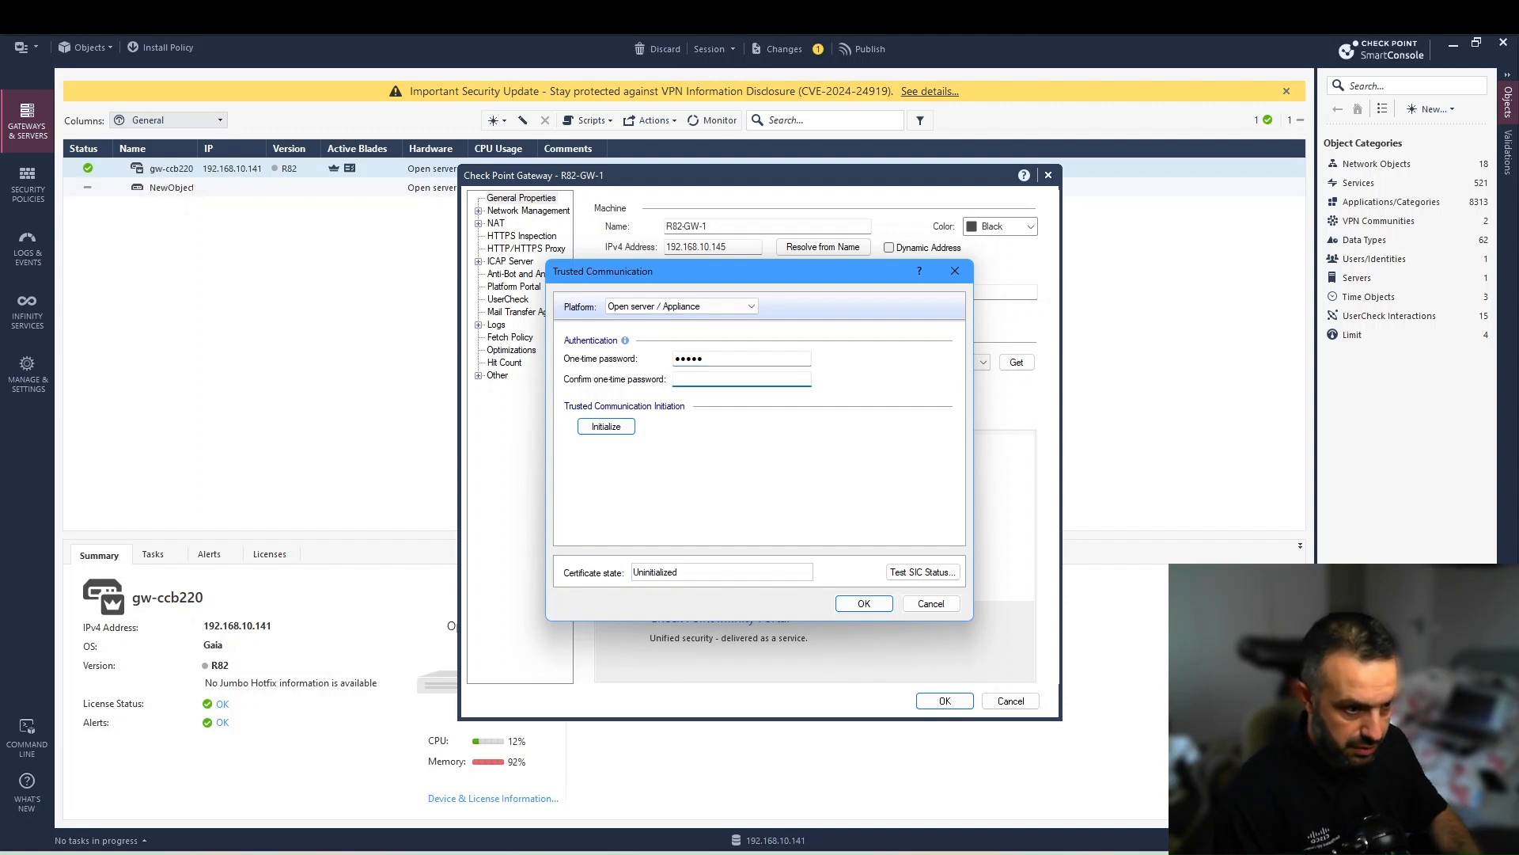
click(743, 359)
text(•)
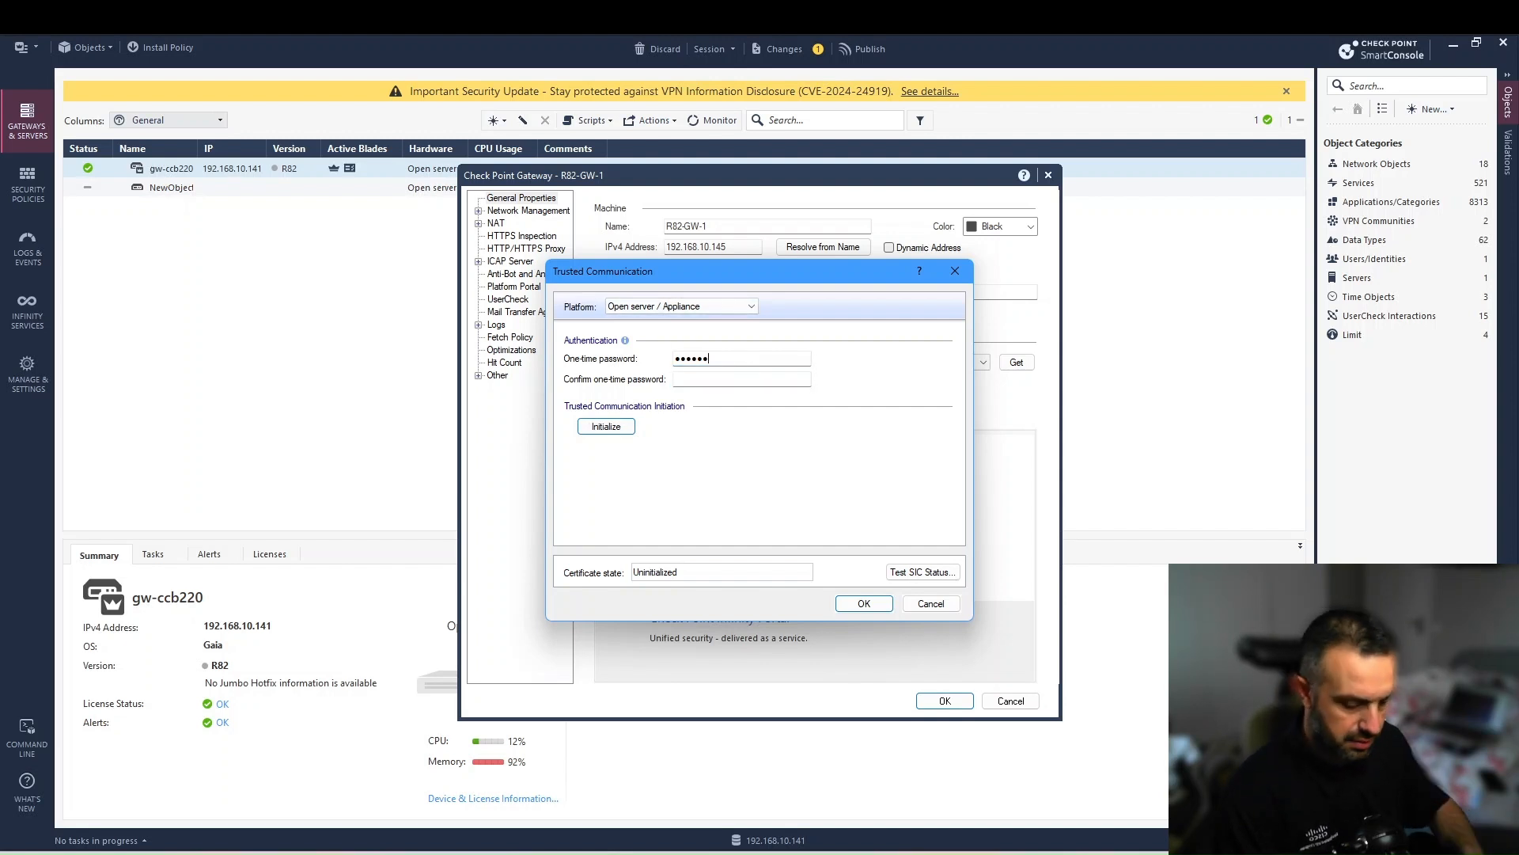
text(••)
key(Tab)
text(••)
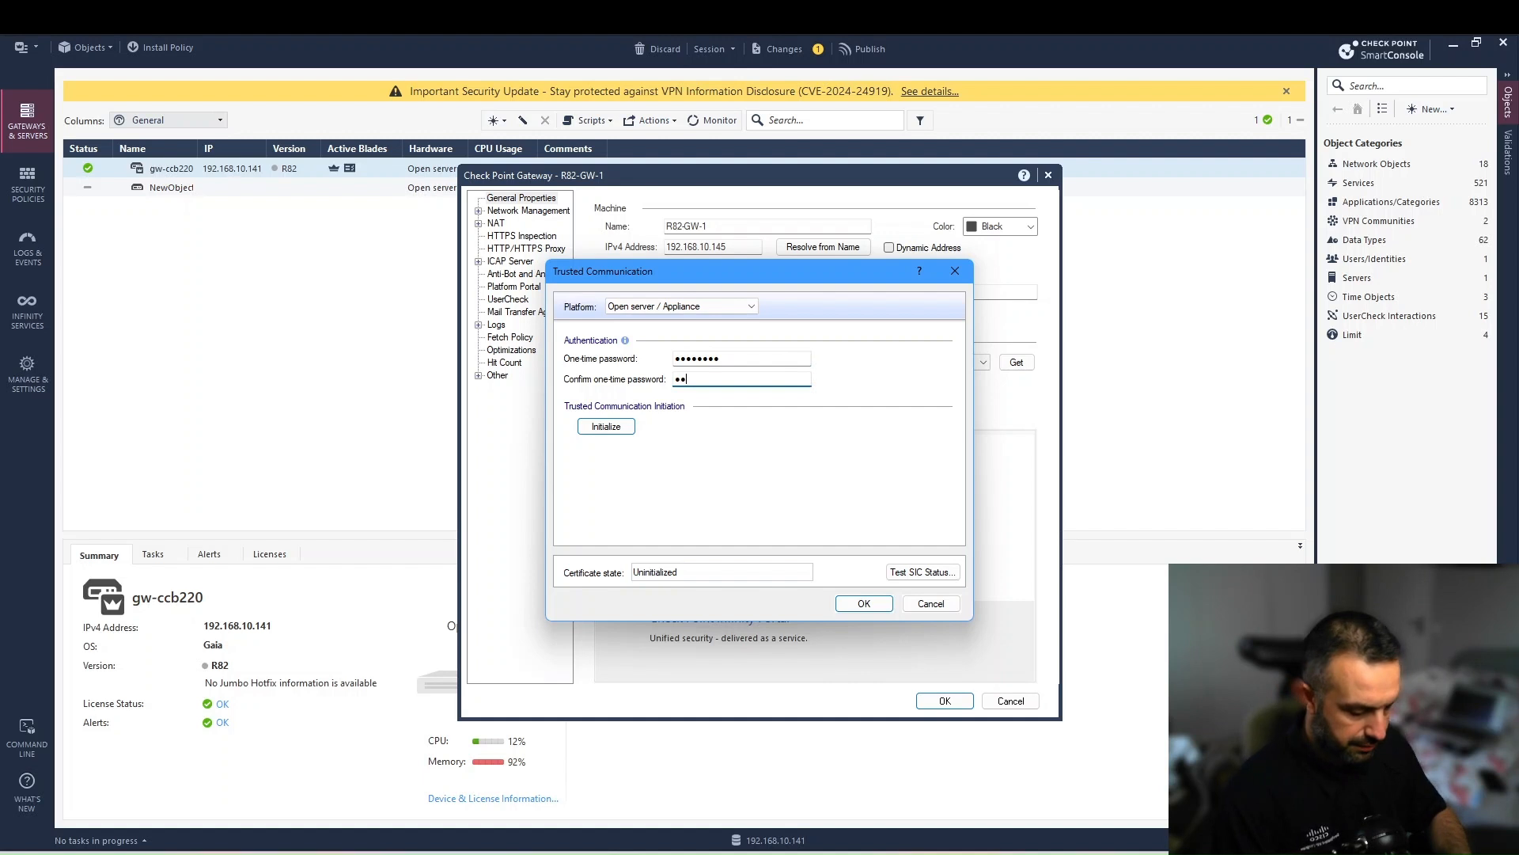
text(••••••)
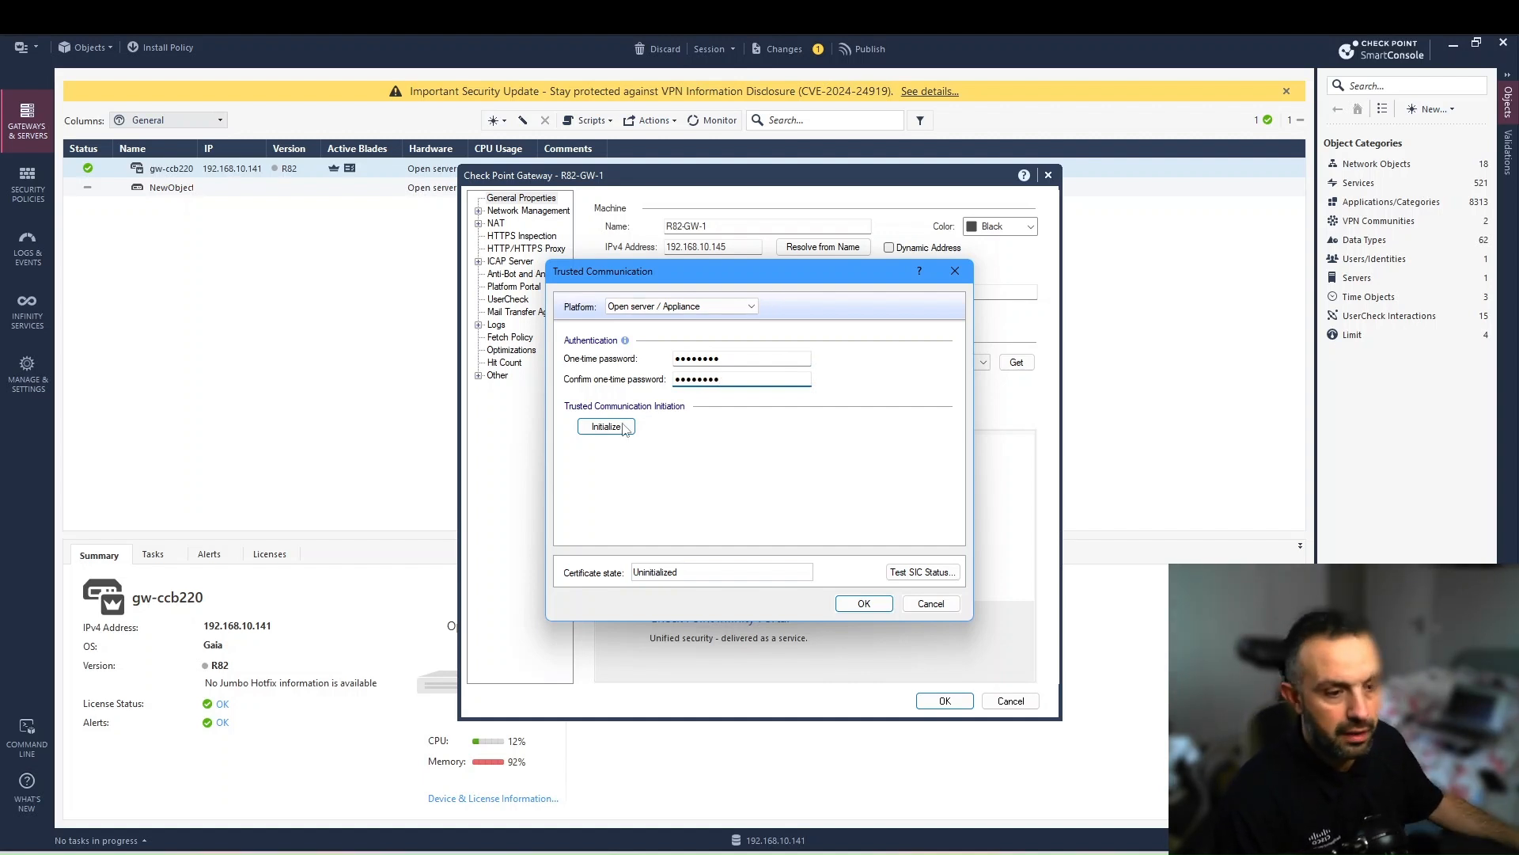
click(606, 427)
key(Return)
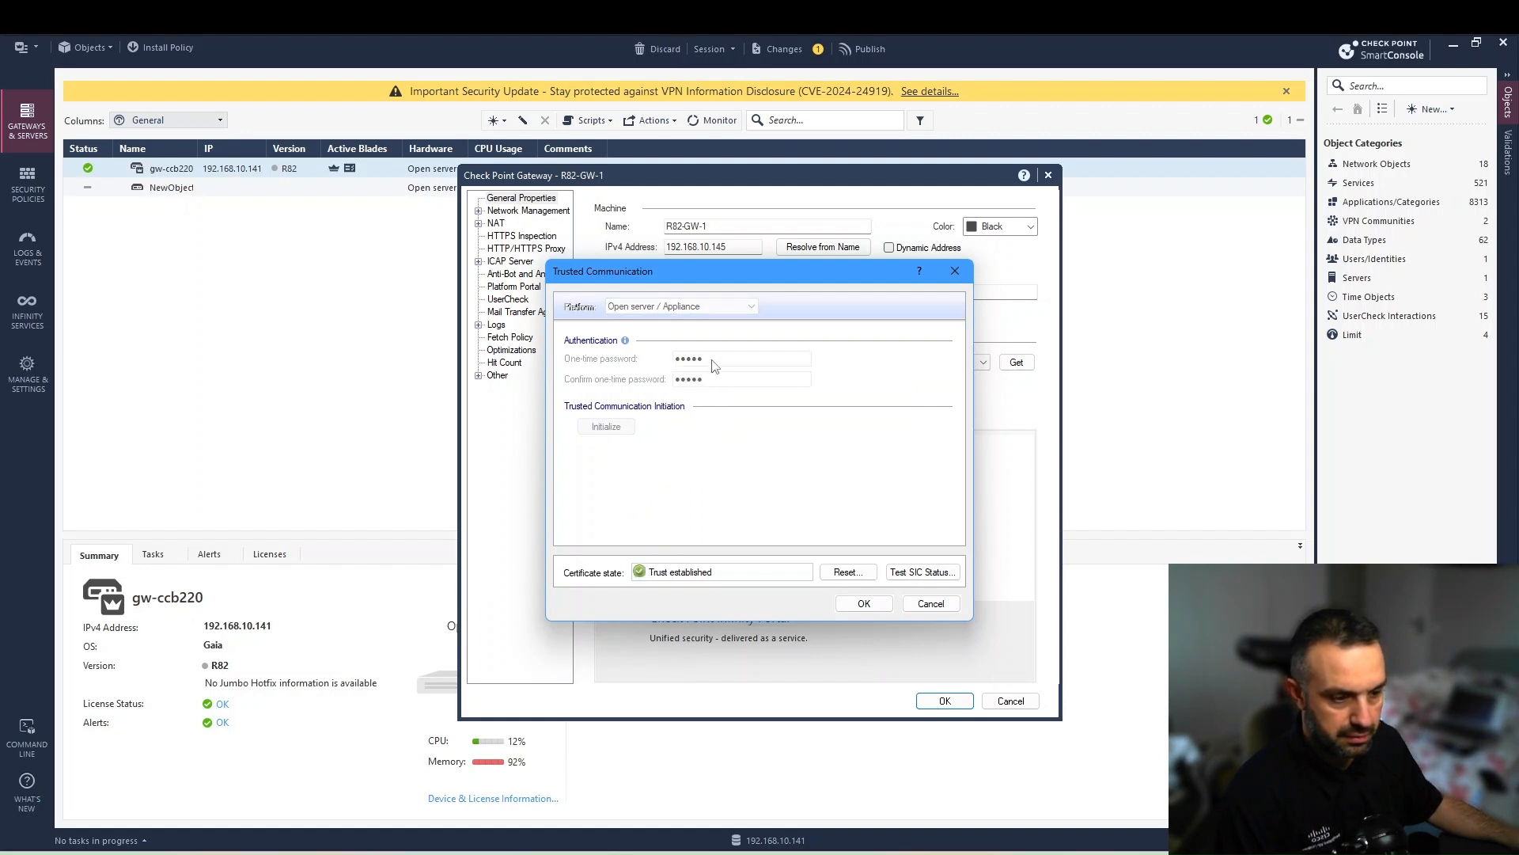
click(864, 603)
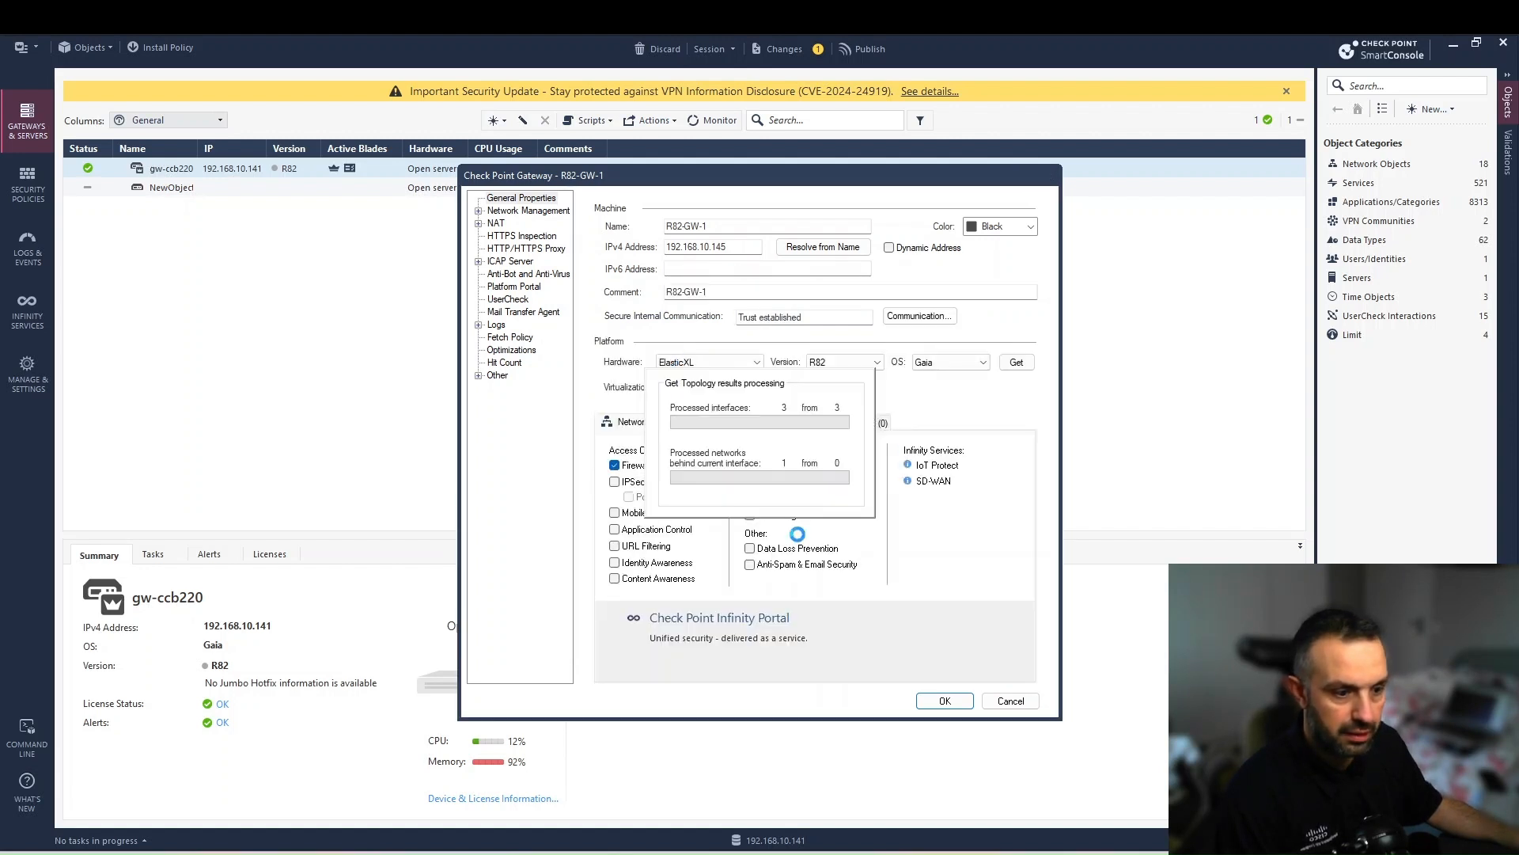
- Close the topology results, save the R82-GW-1 gateway object, and accept the suggested Platform Portal URL
click(828, 578)
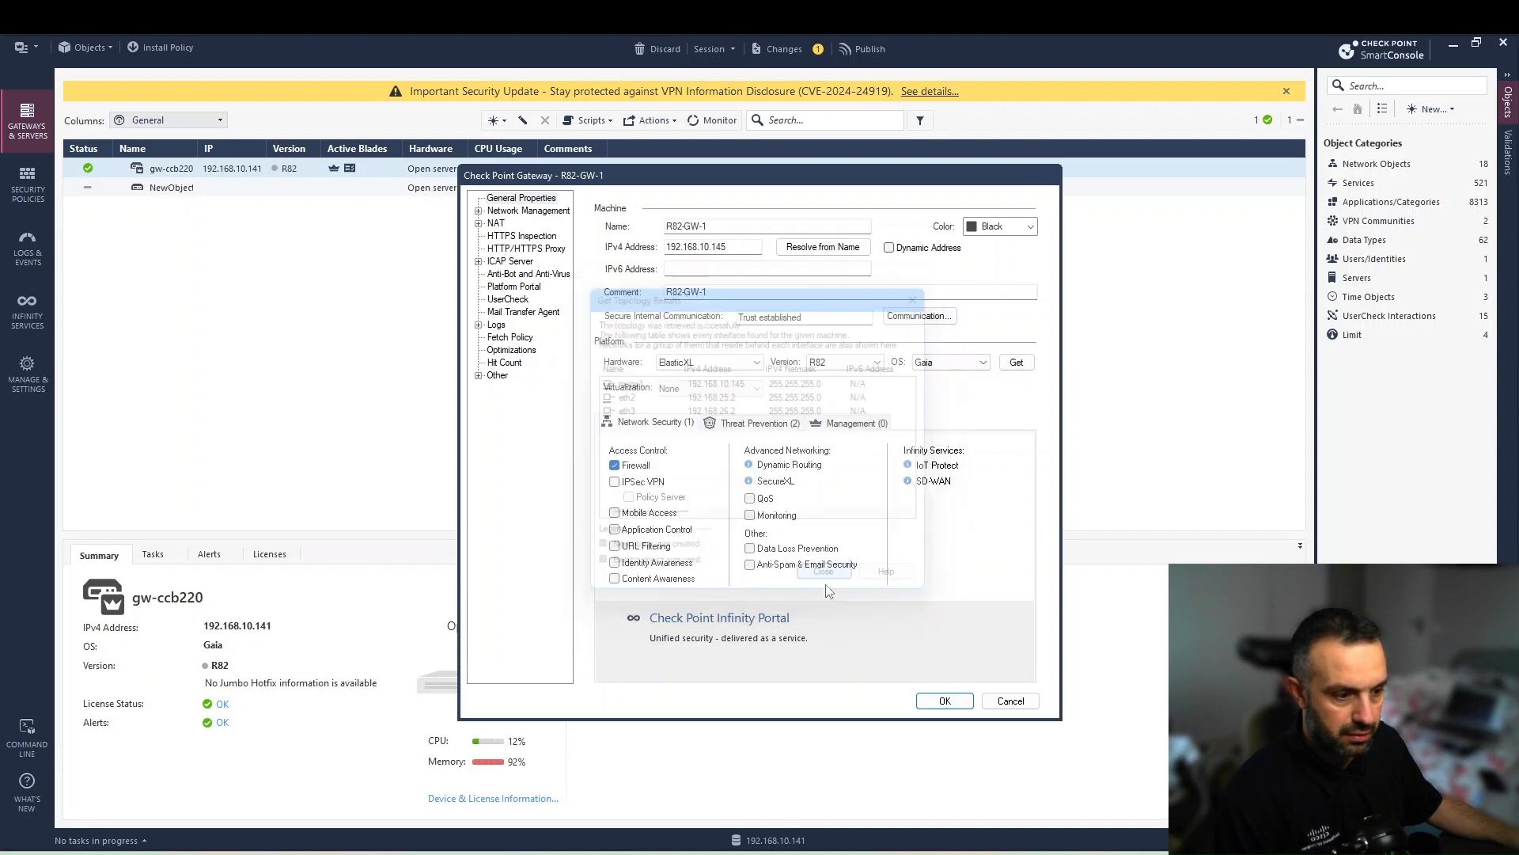
click(945, 702)
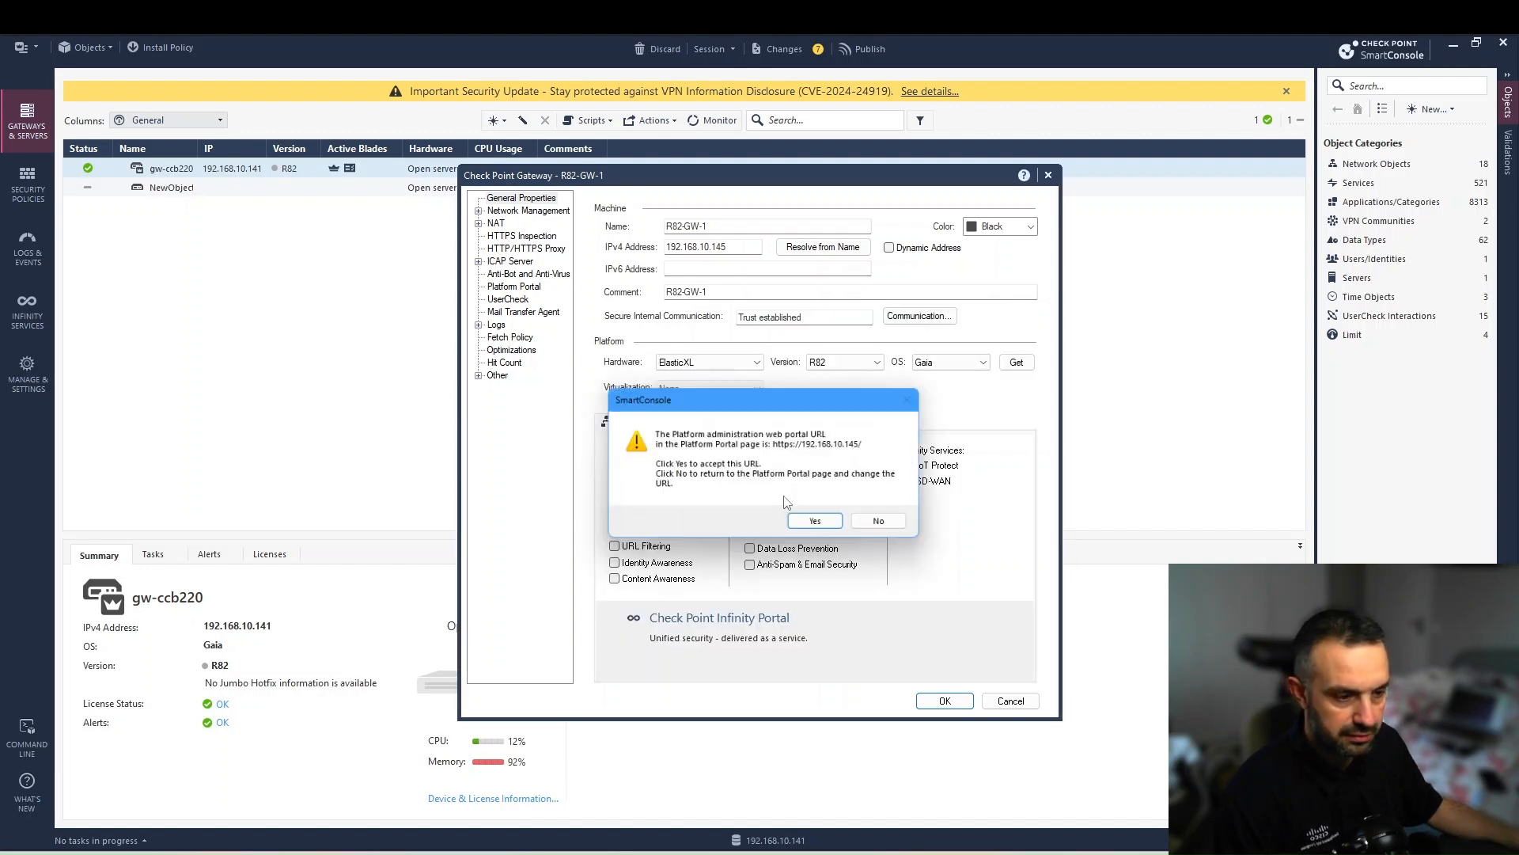
click(788, 524)
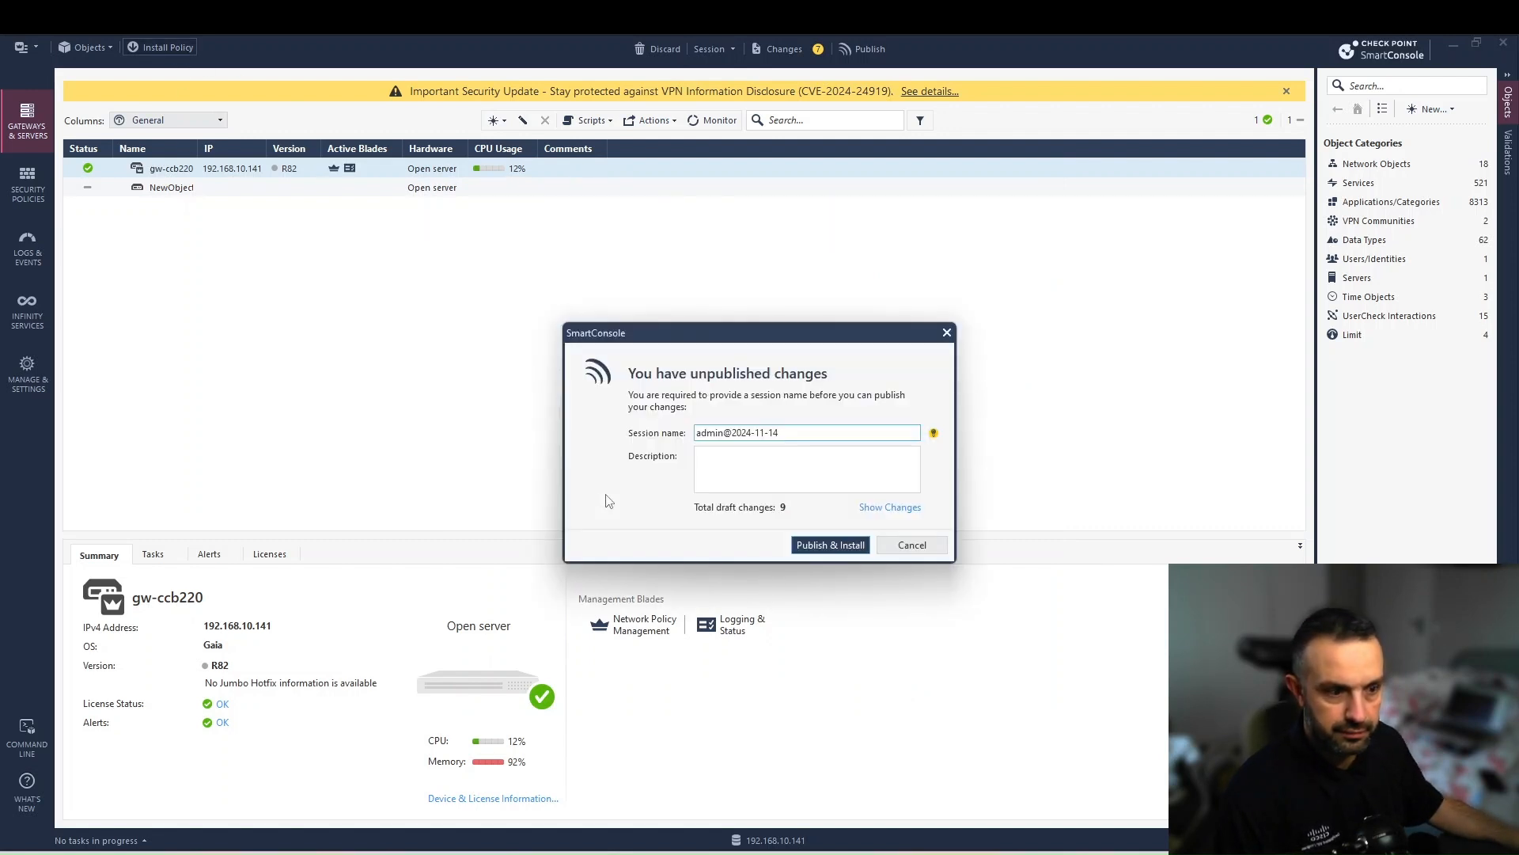
- Publish the changes and install the Standard policy on R82-GW-1
click(819, 545)
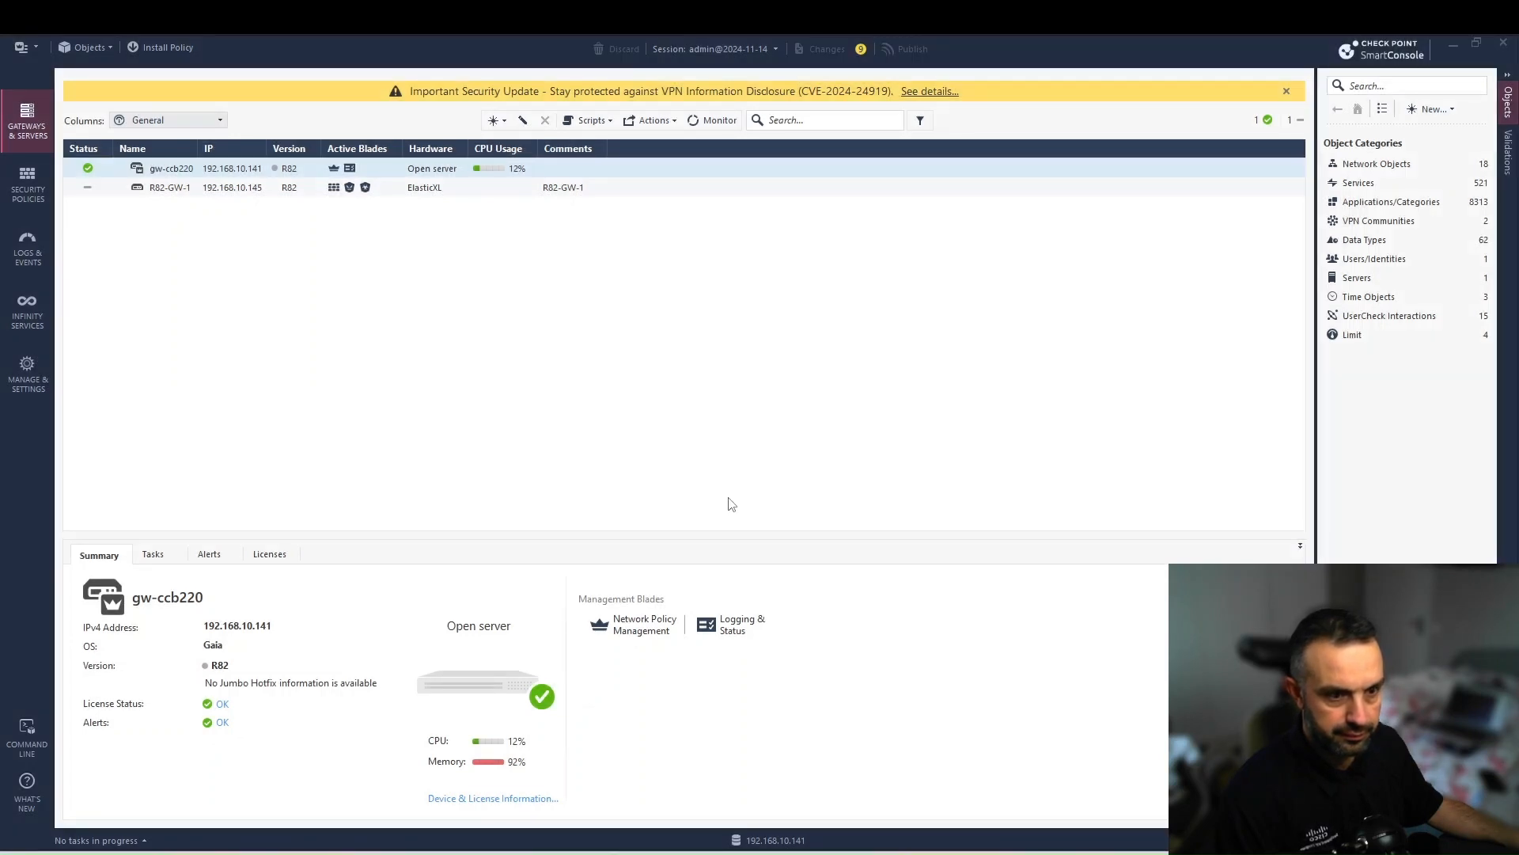
click(1003, 666)
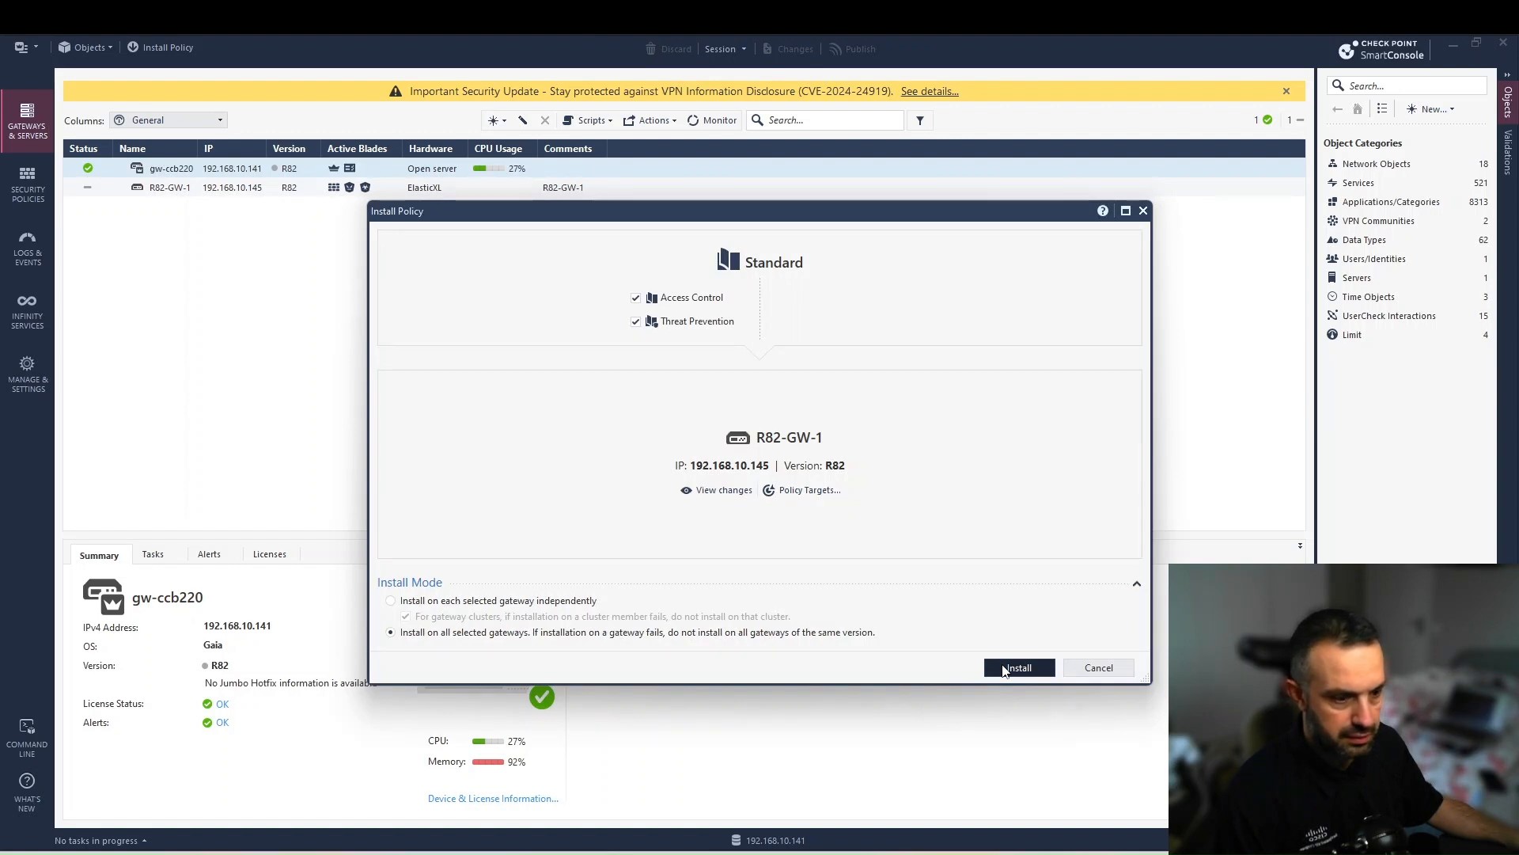
click(1003, 669)
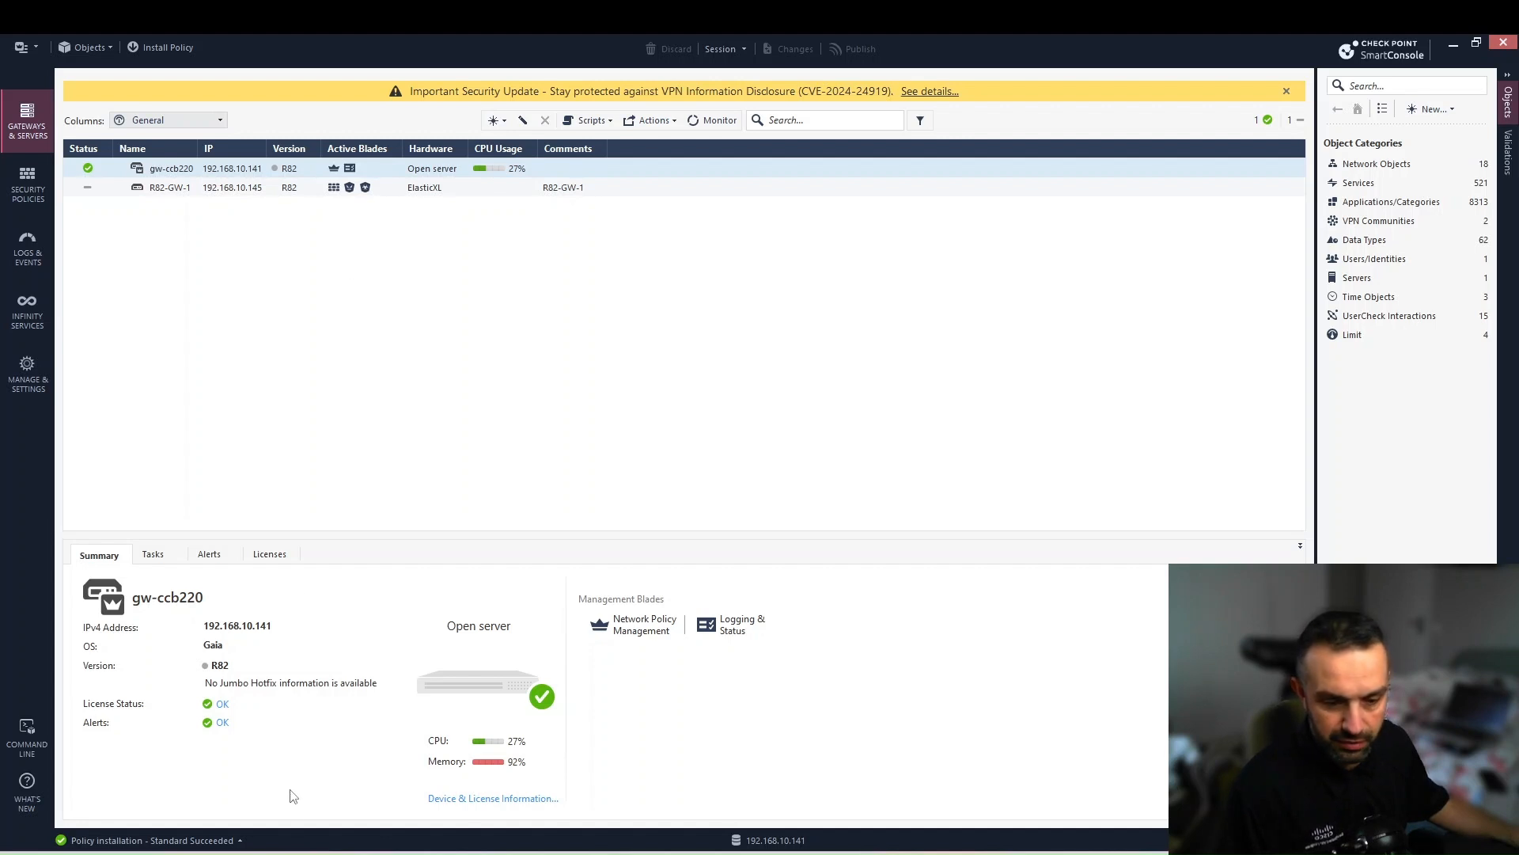
- Reconnect to the Gaia Portal past the certificate warning and log in as admin
click(321, 795)
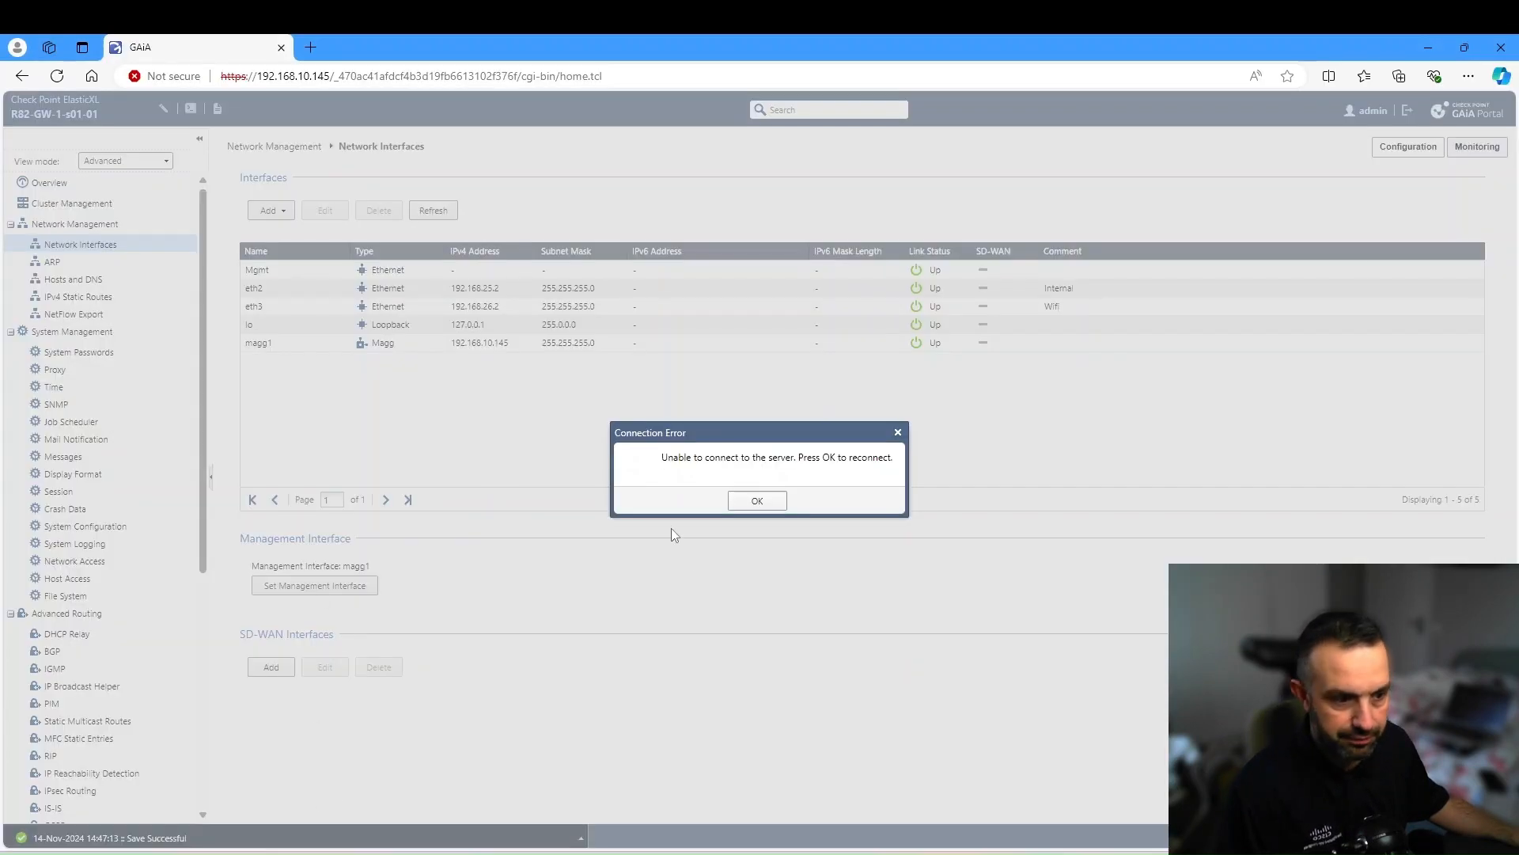
click(754, 503)
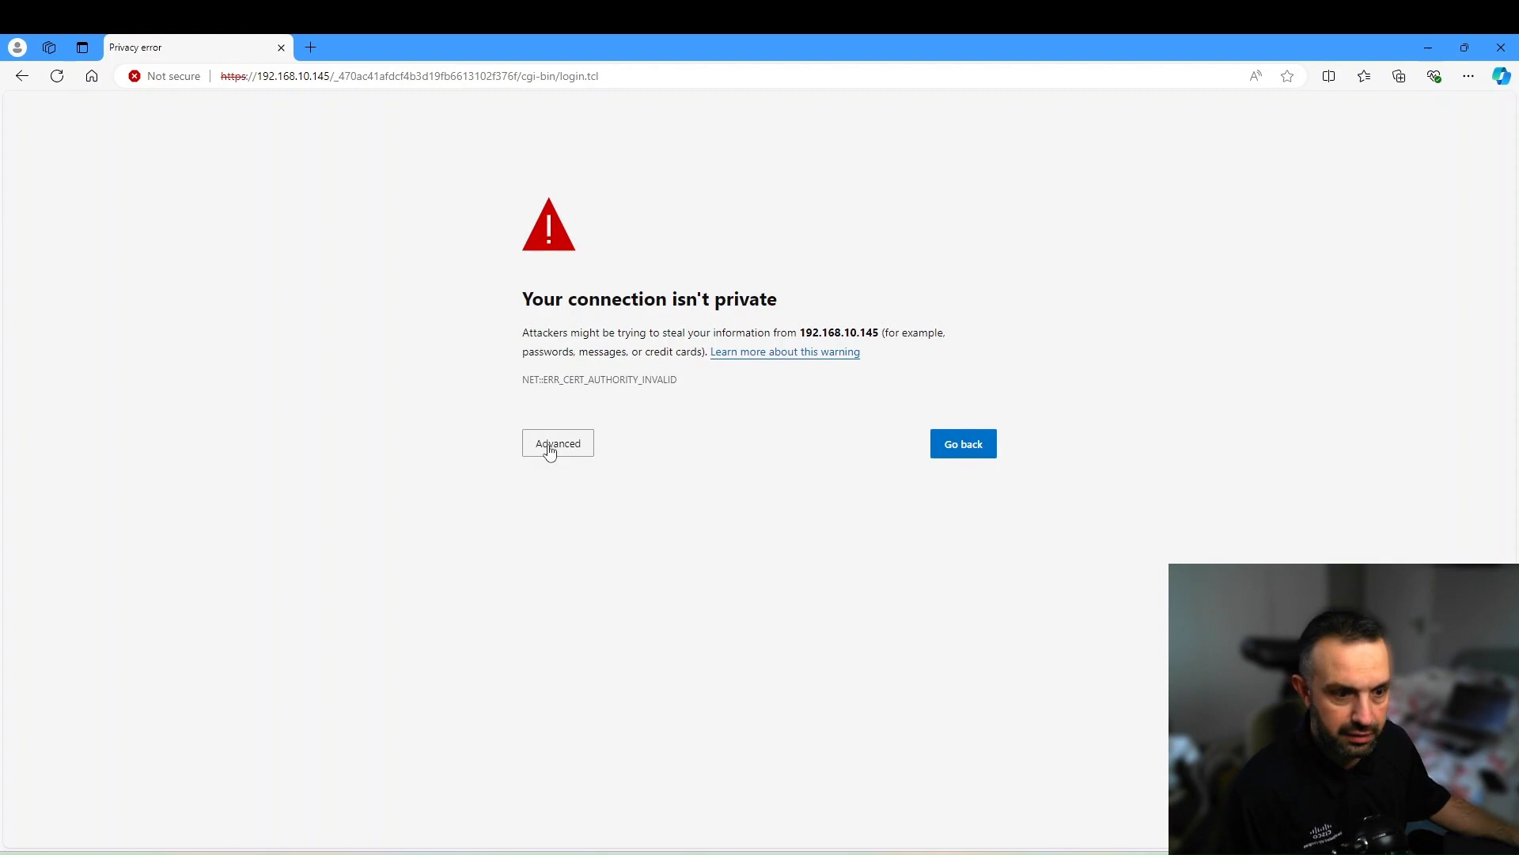
click(534, 453)
click(618, 567)
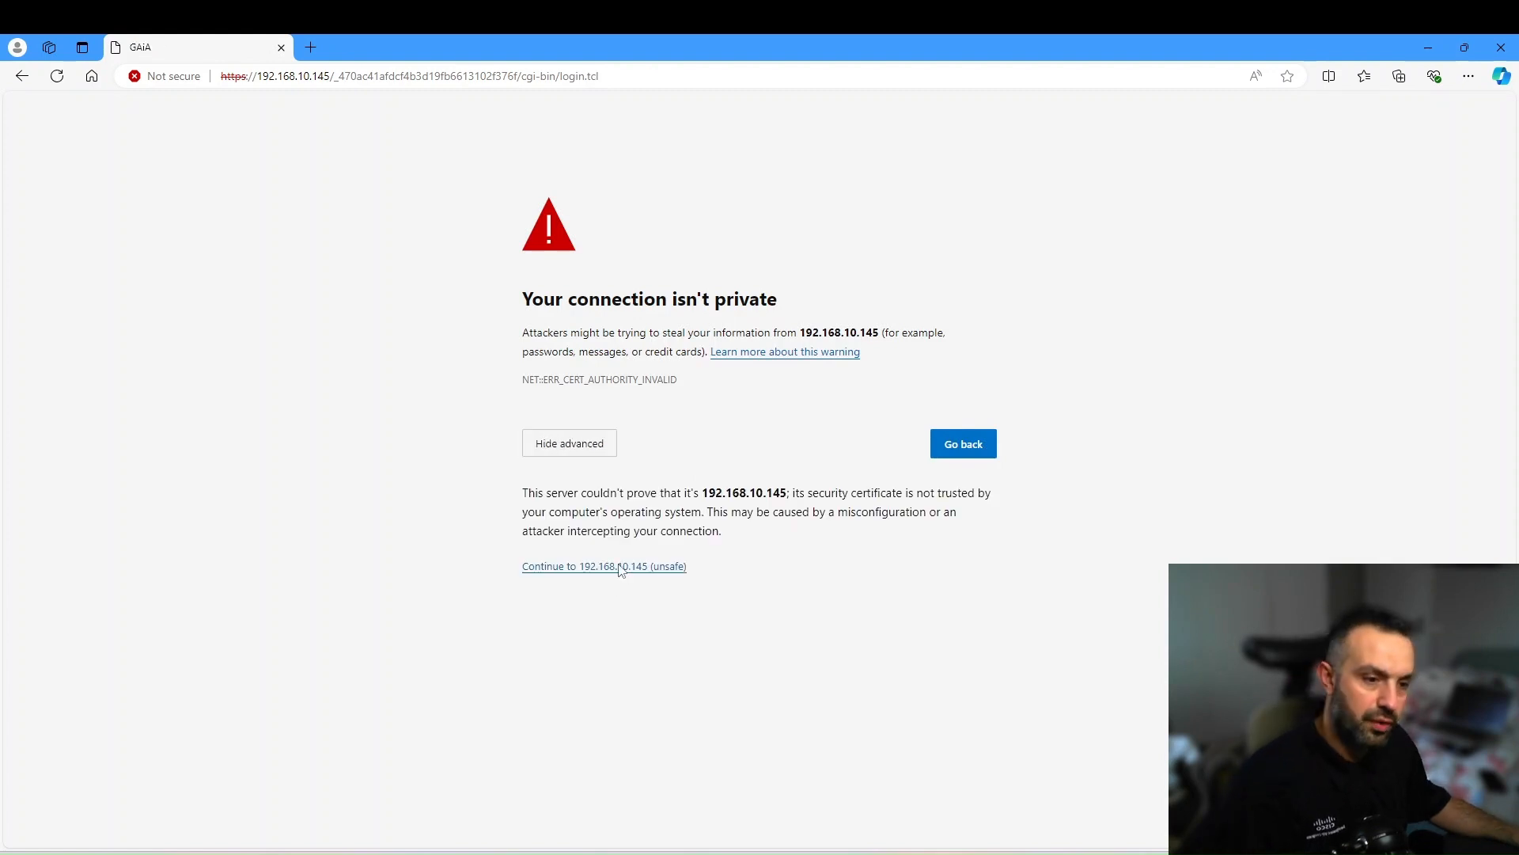
text(admin)
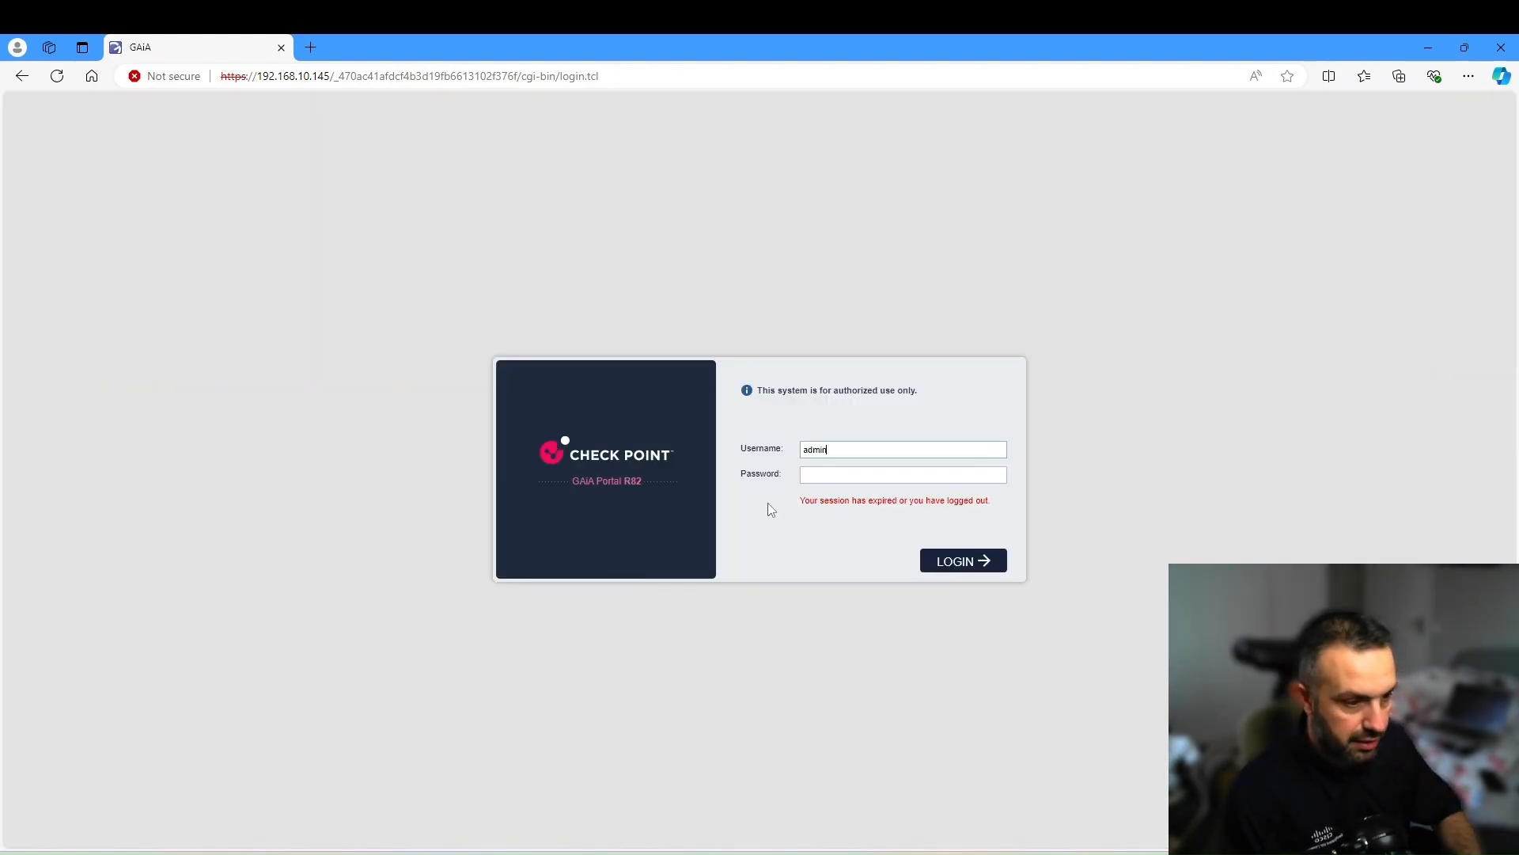
key(Tab)
text(••••••••)
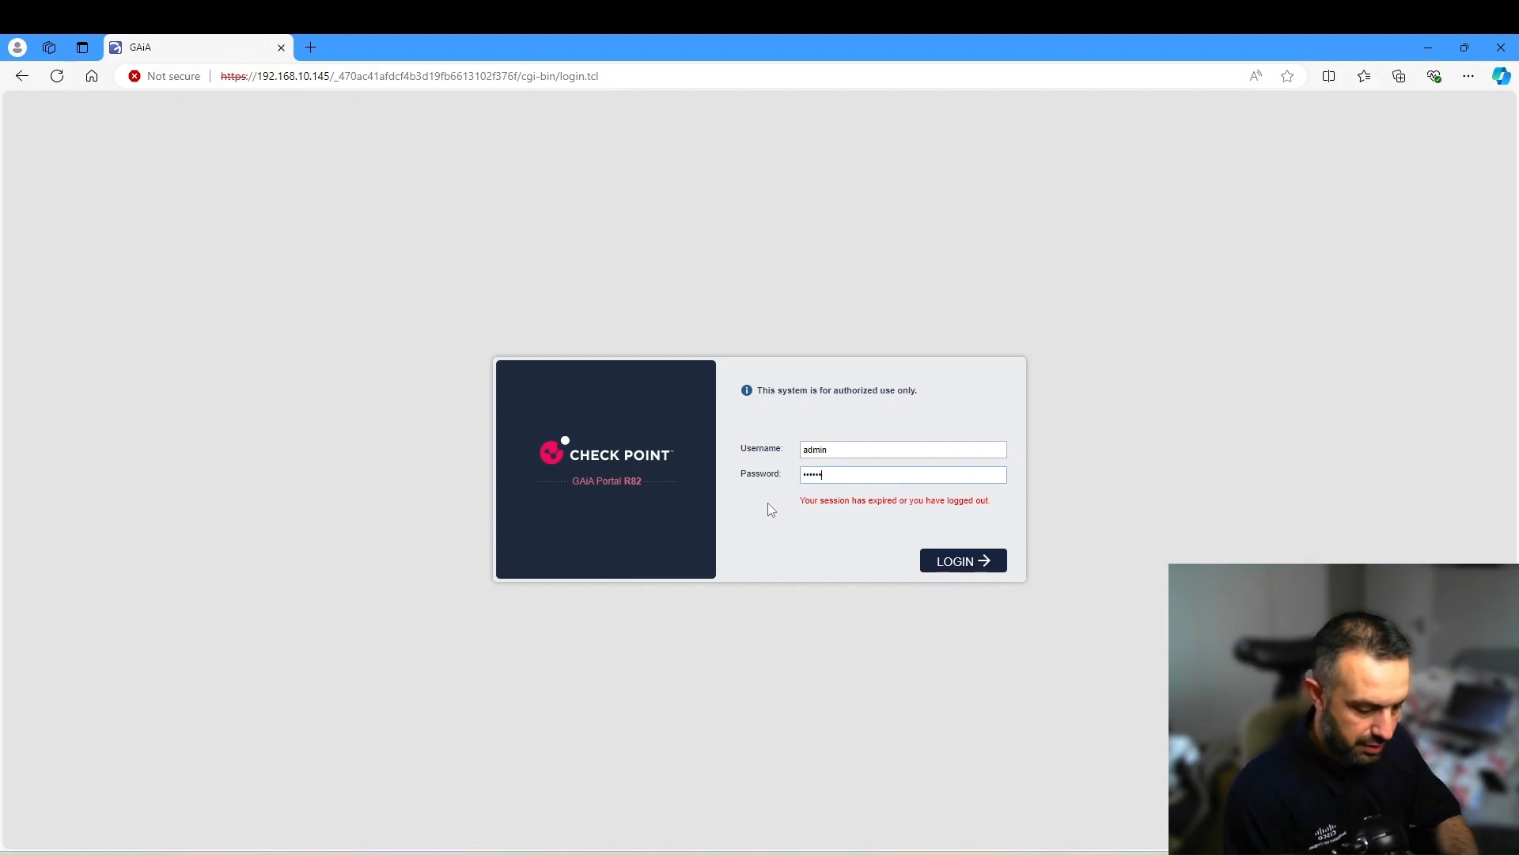
key(Return)
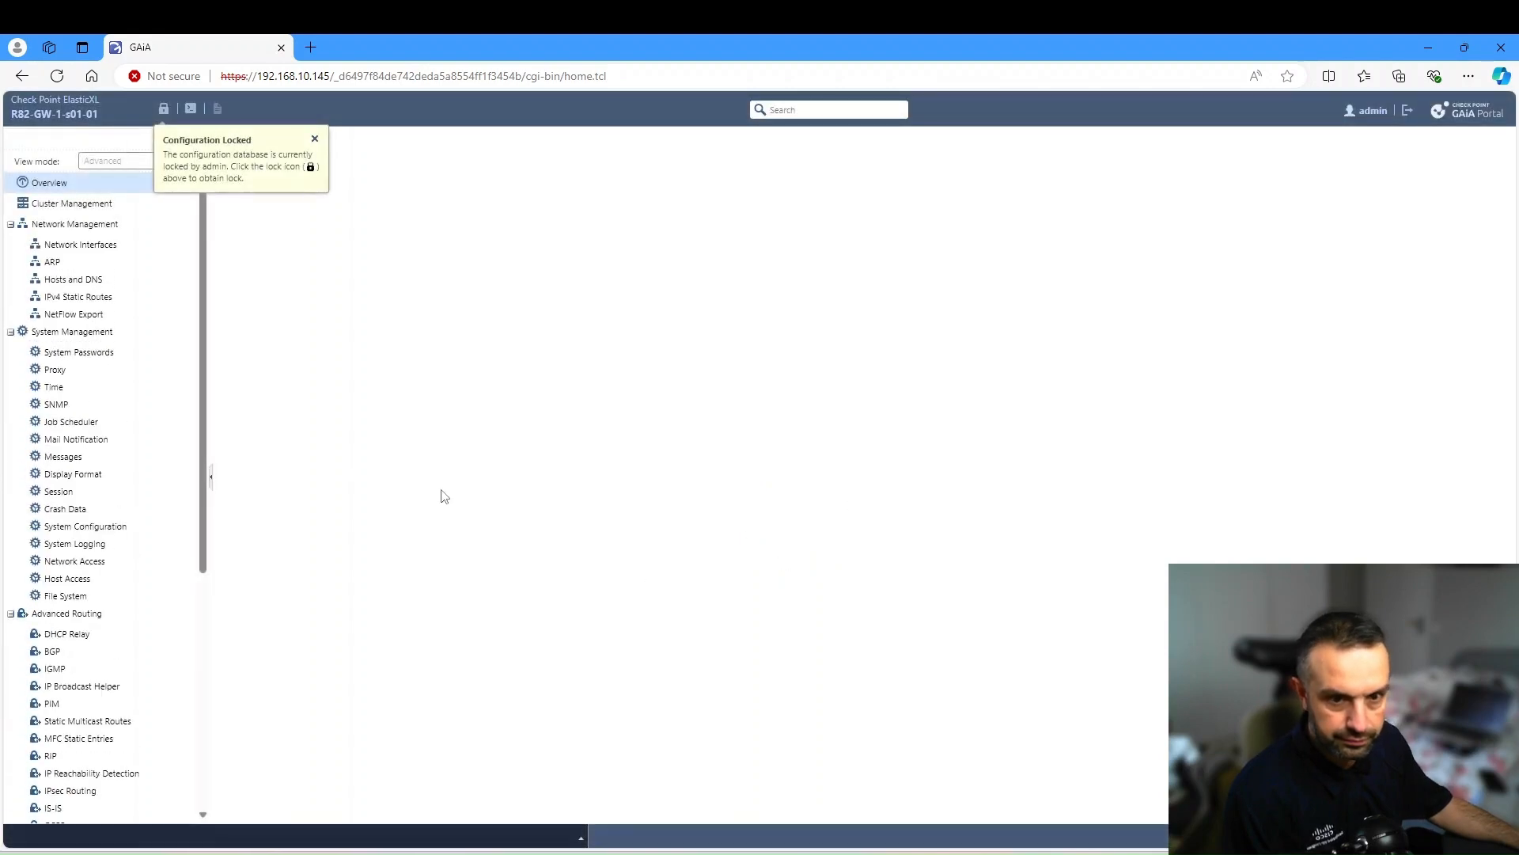
- Take over the configuration lock and open Cluster Management's pending gateways list
click(166, 112)
click(724, 502)
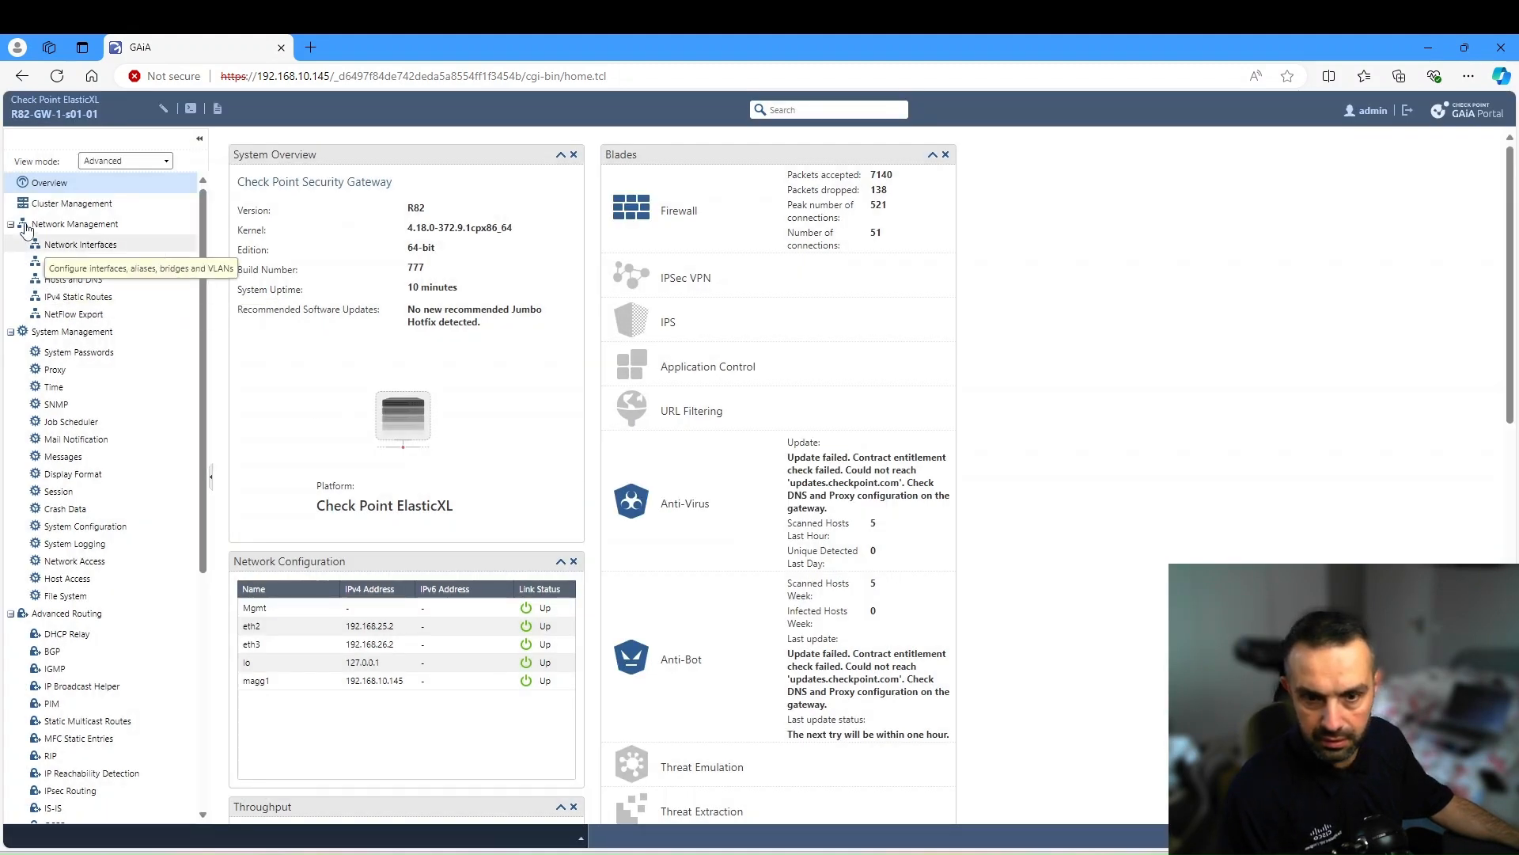
click(71, 205)
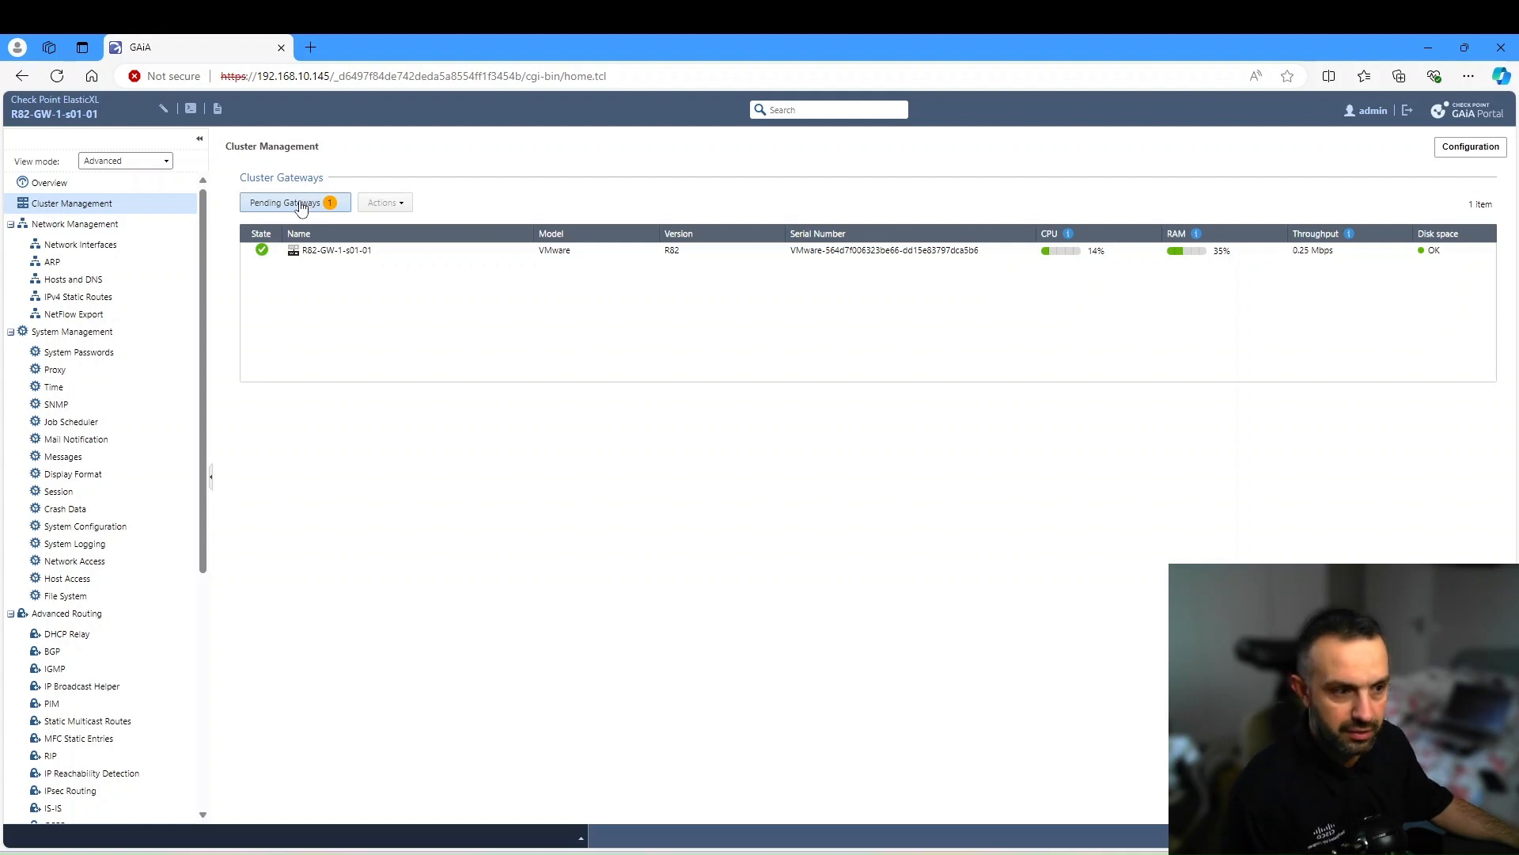
click(299, 204)
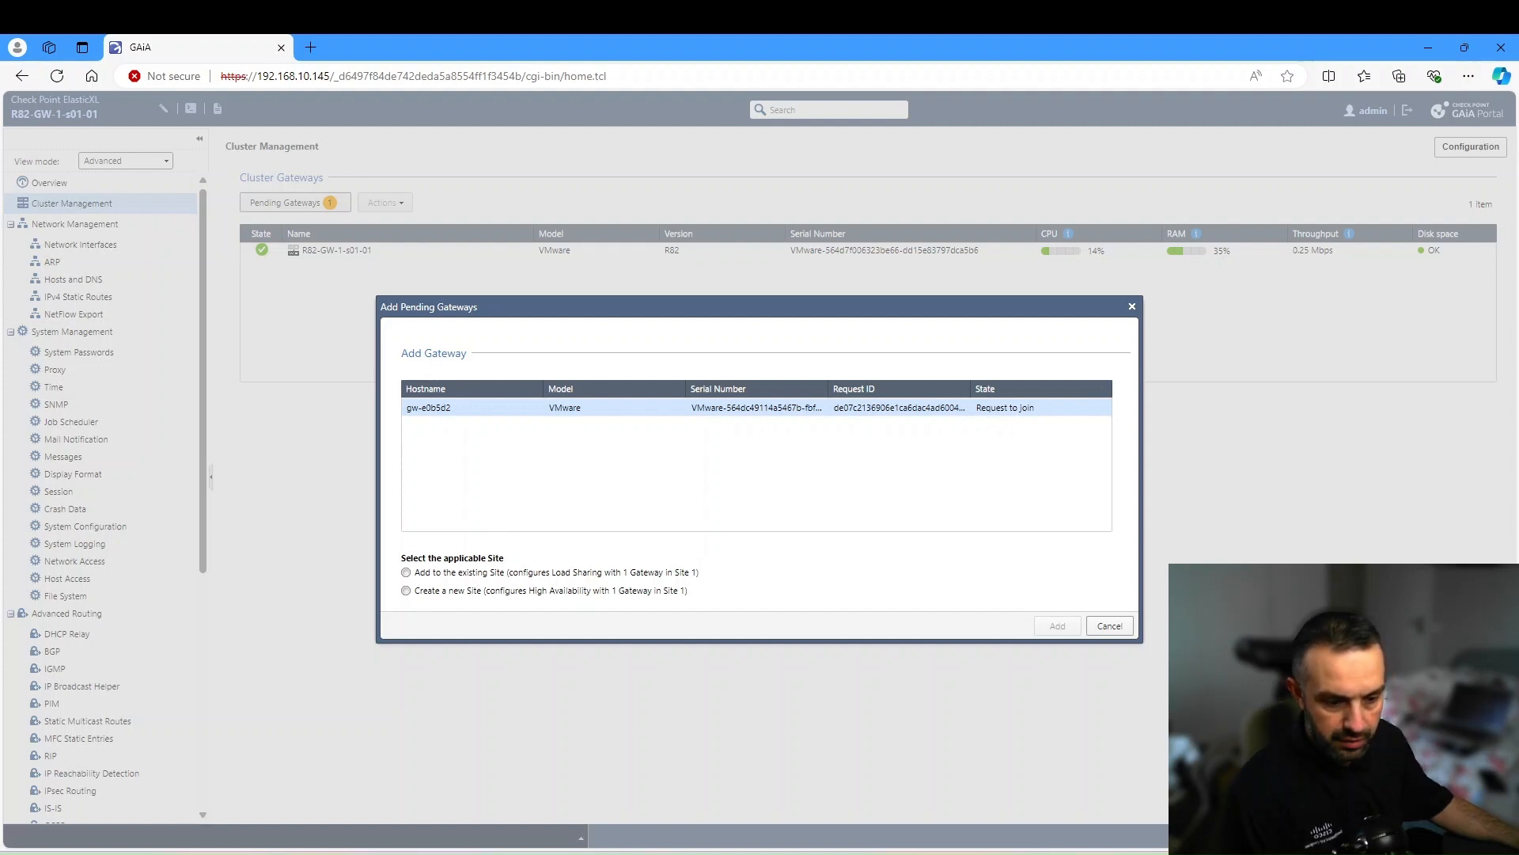
- Switch to the PowerShell terminal and clear its screen
key(alt+Tab)
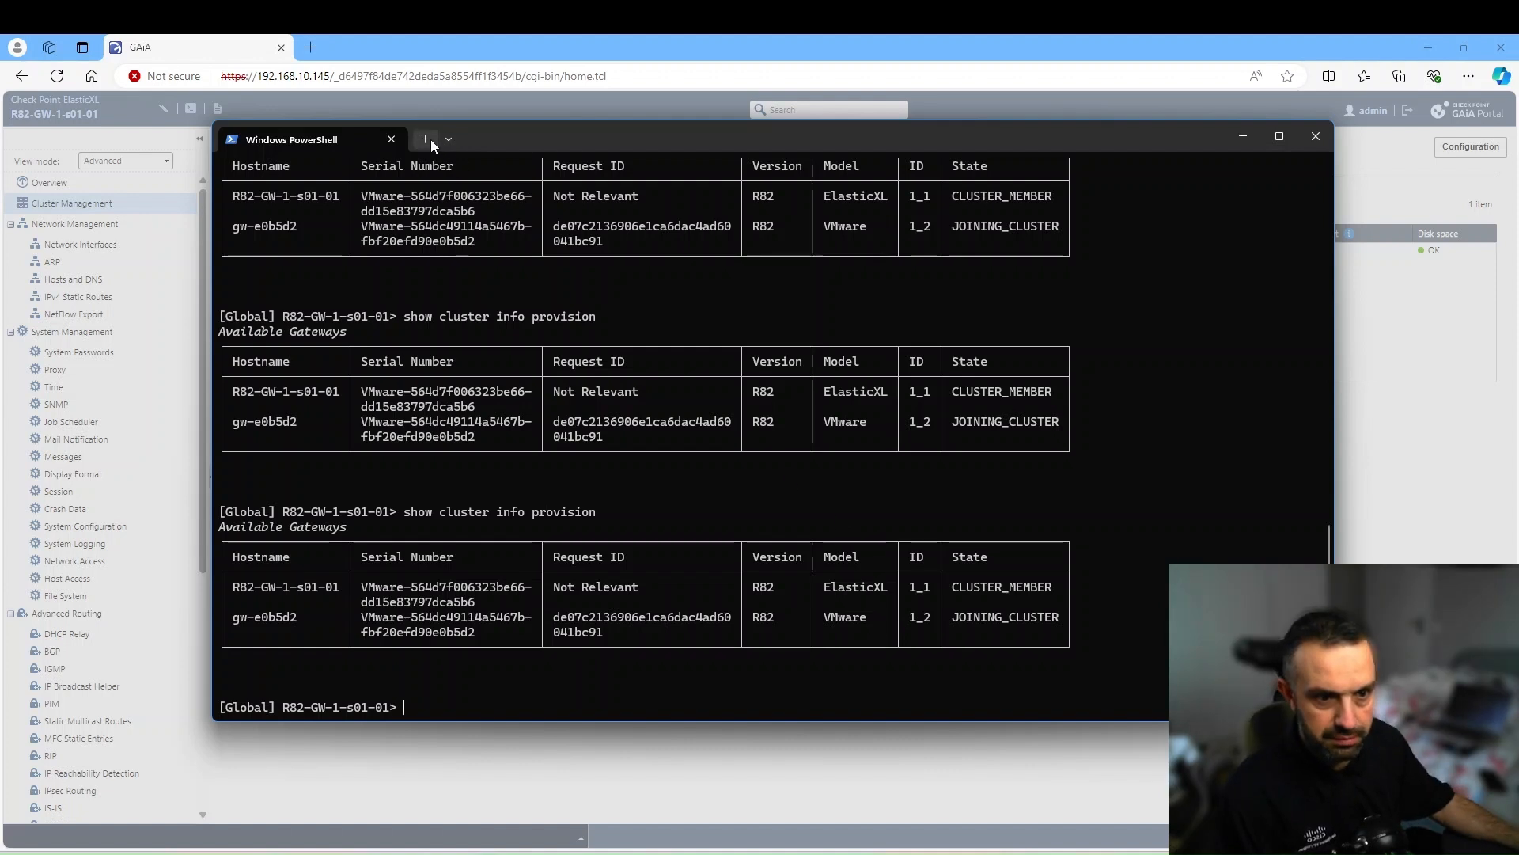
key(ctrl+l)
click(391, 140)
text(ssh admin@192.168.10.145)
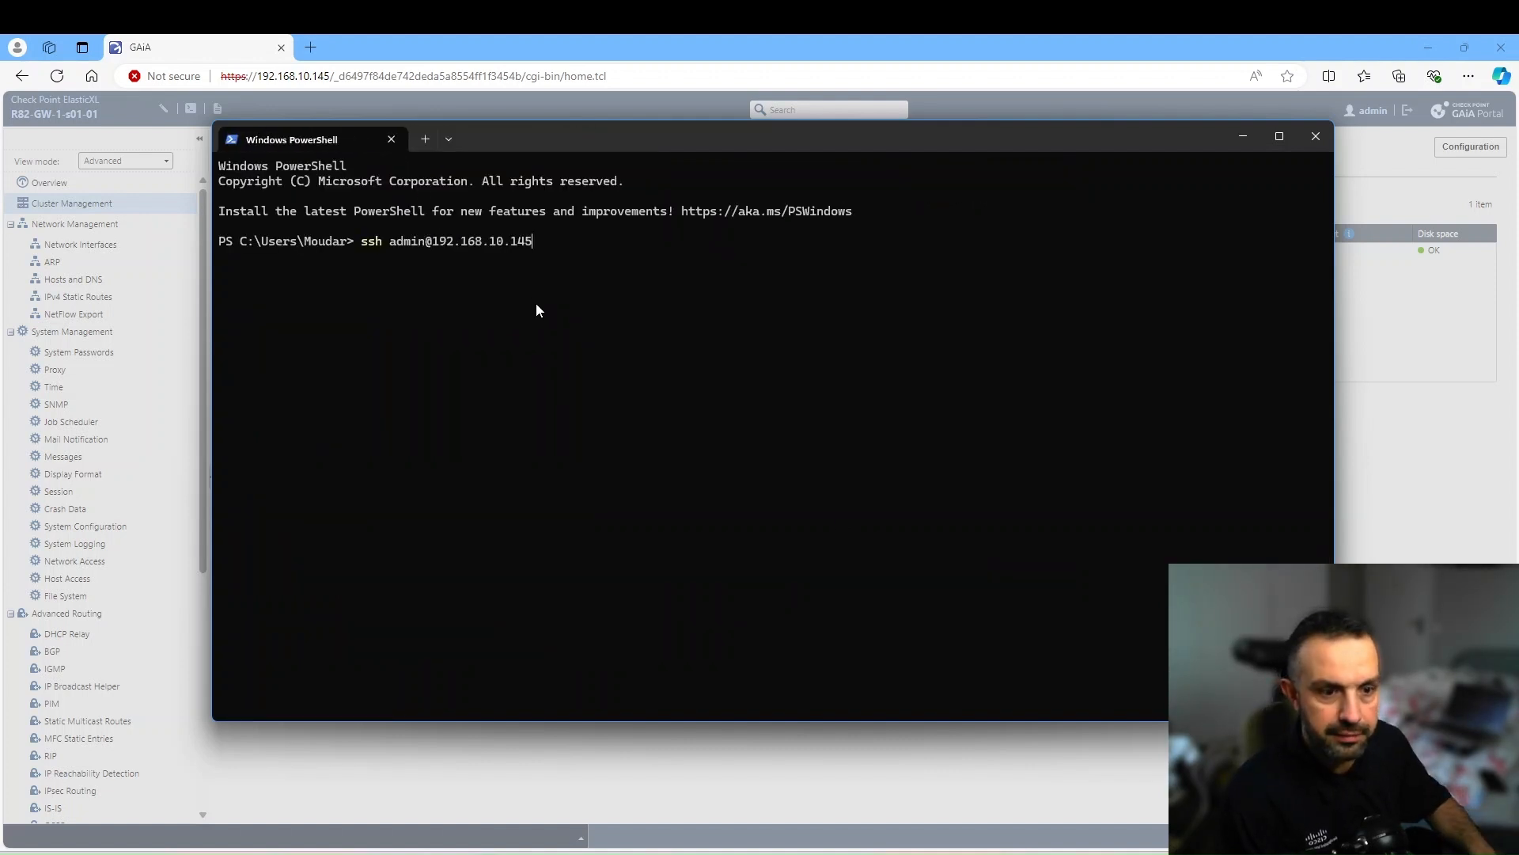
key(Return)
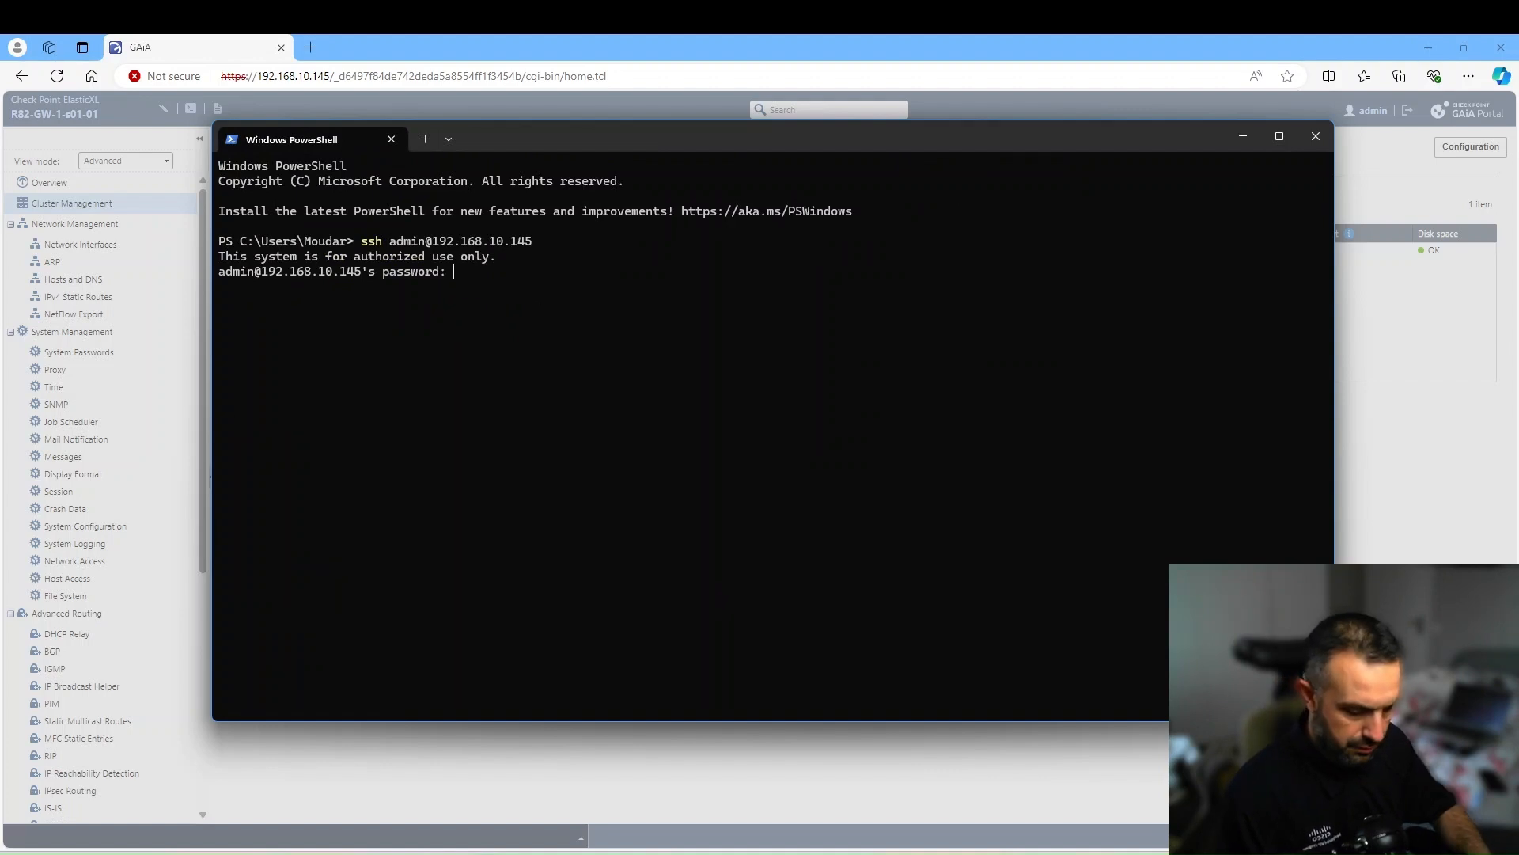
key(Return)
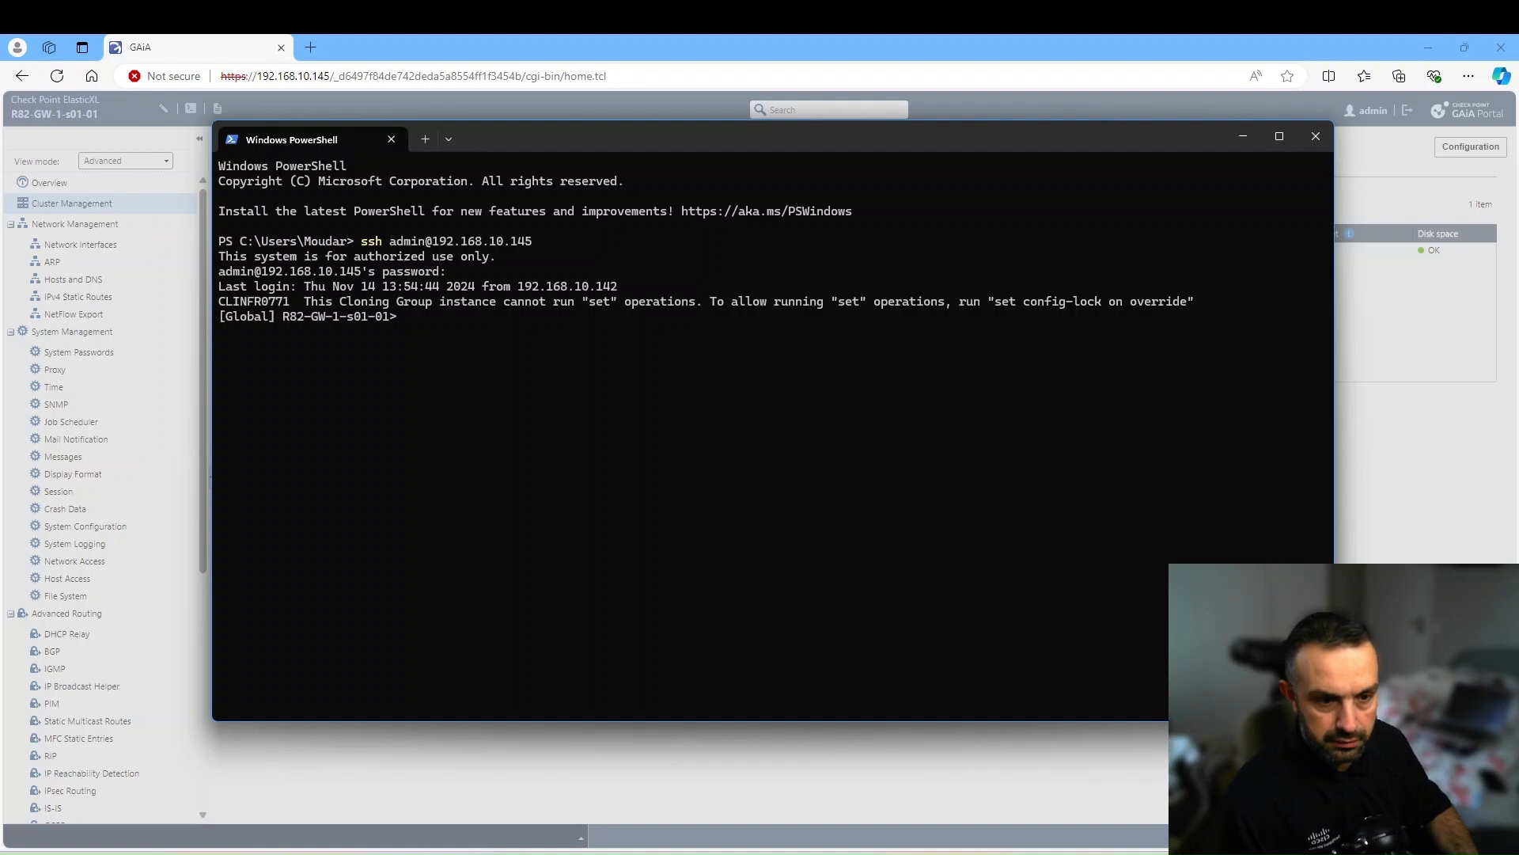
key(Return)
key(Return)
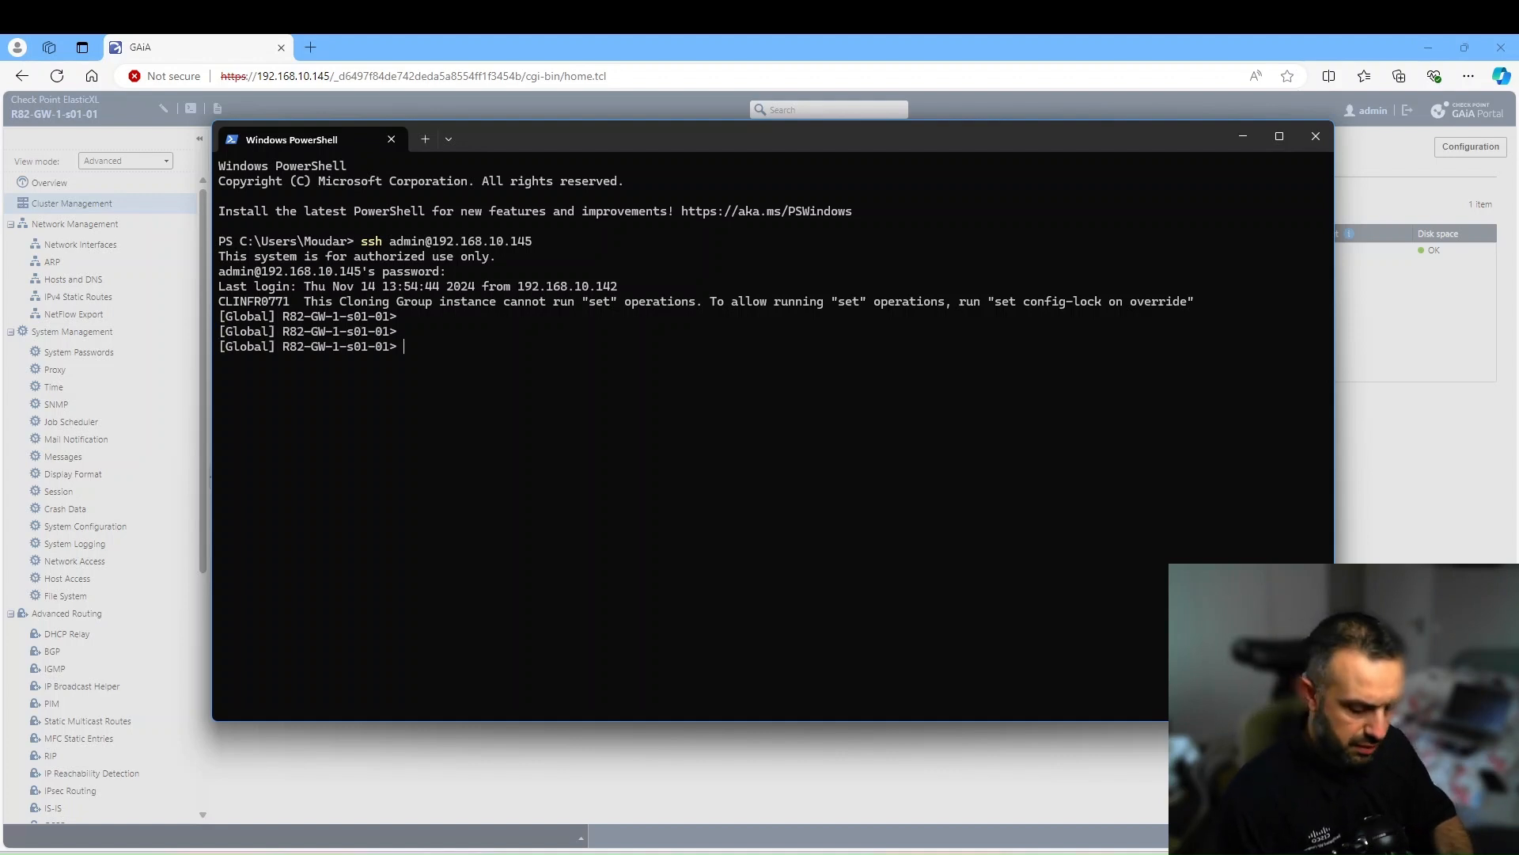
- Run 'show cluster info provision' to list the cluster members' provisioning state
text(sh)
key(Tab)
text(cl)
key(Tab)
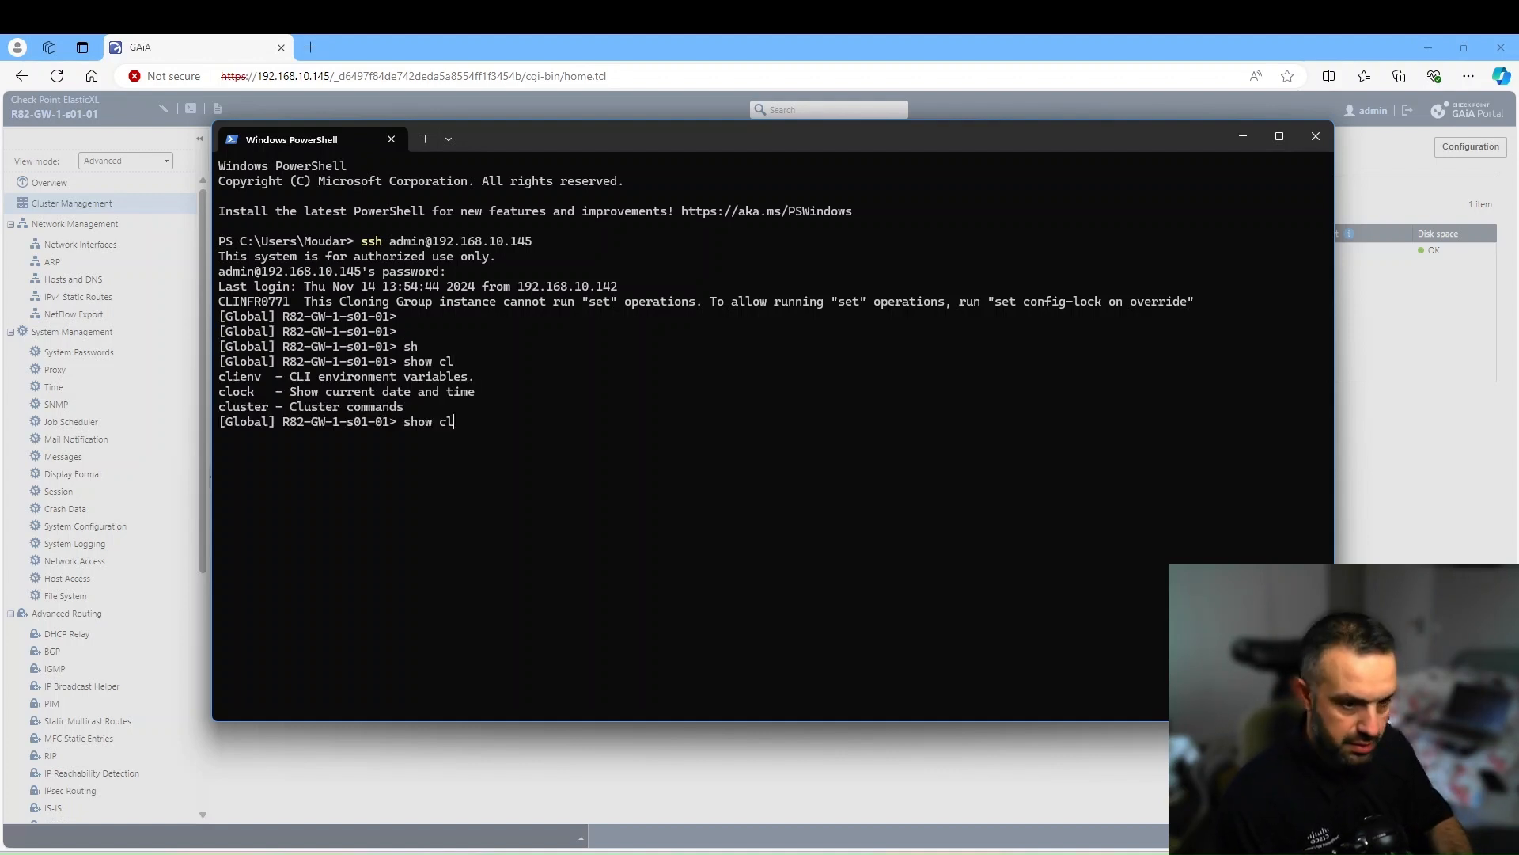
text(u)
key(Tab)
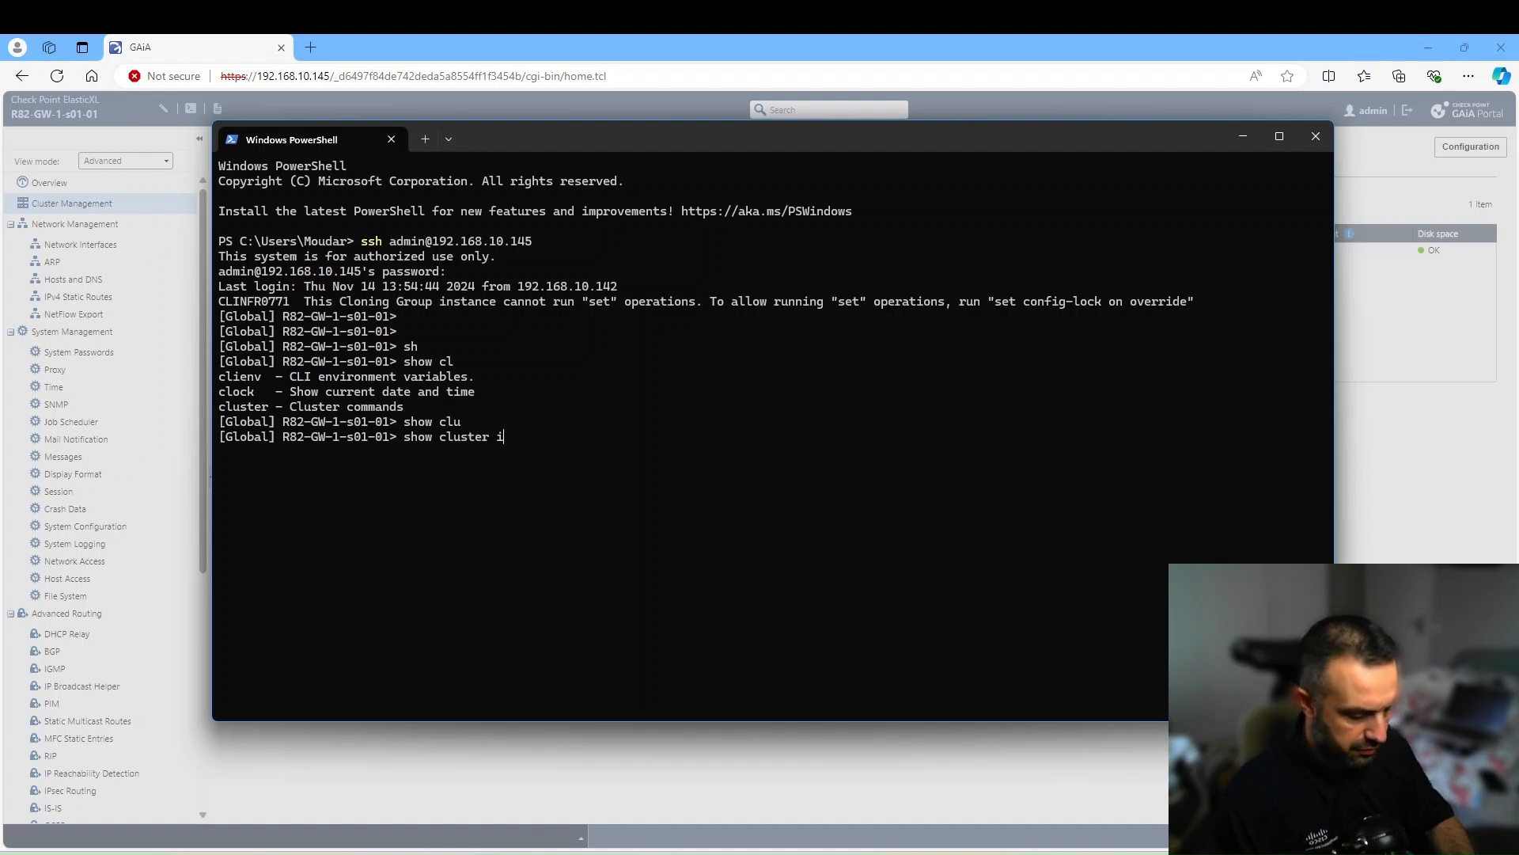
text(info)
key(Tab)
key(Tab)
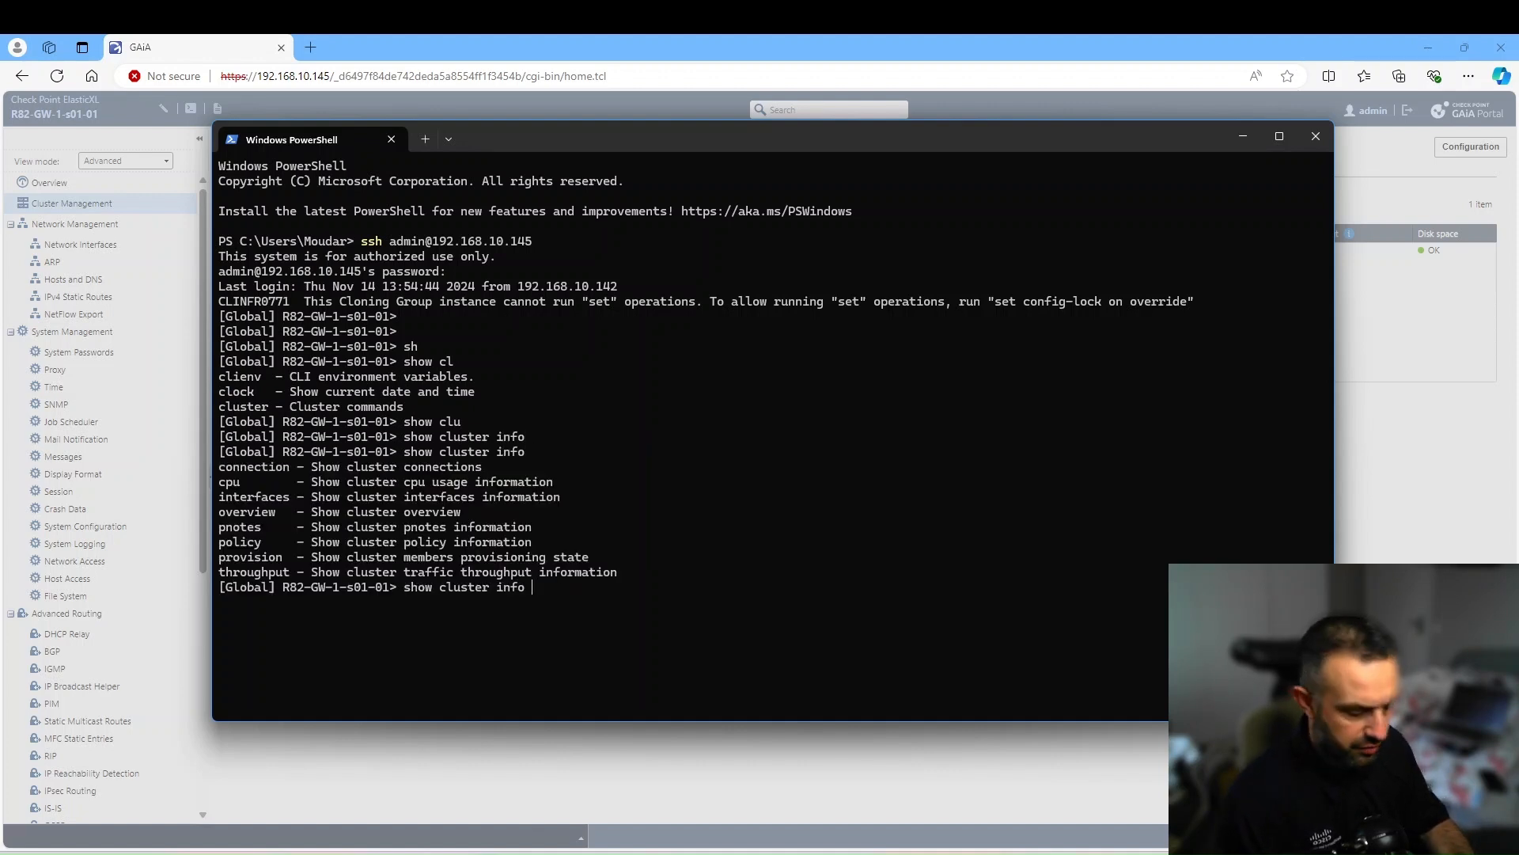
text(pro)
key(Tab)
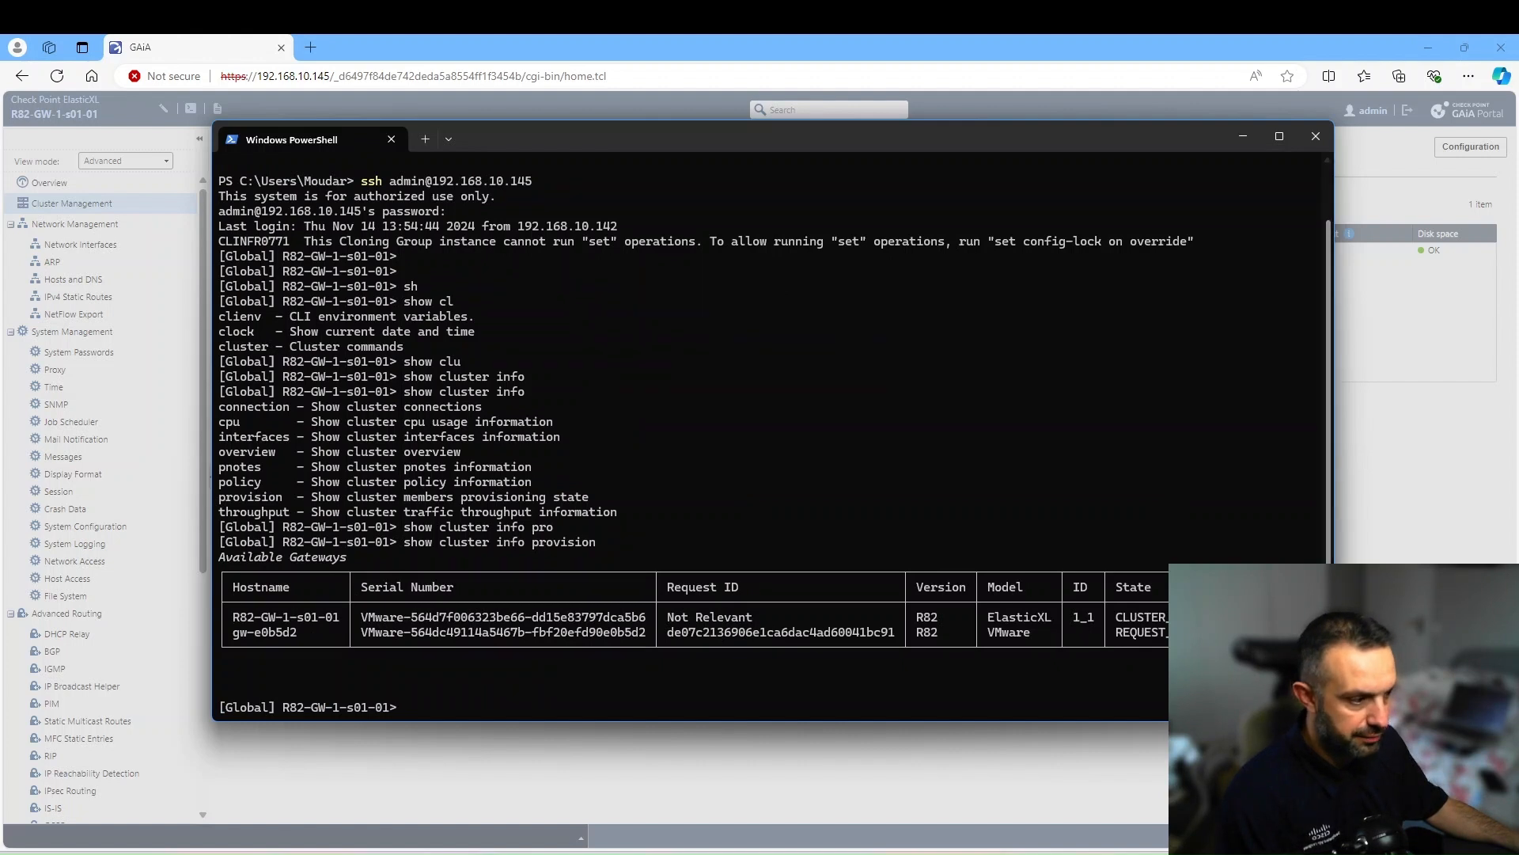
click(1454, 407)
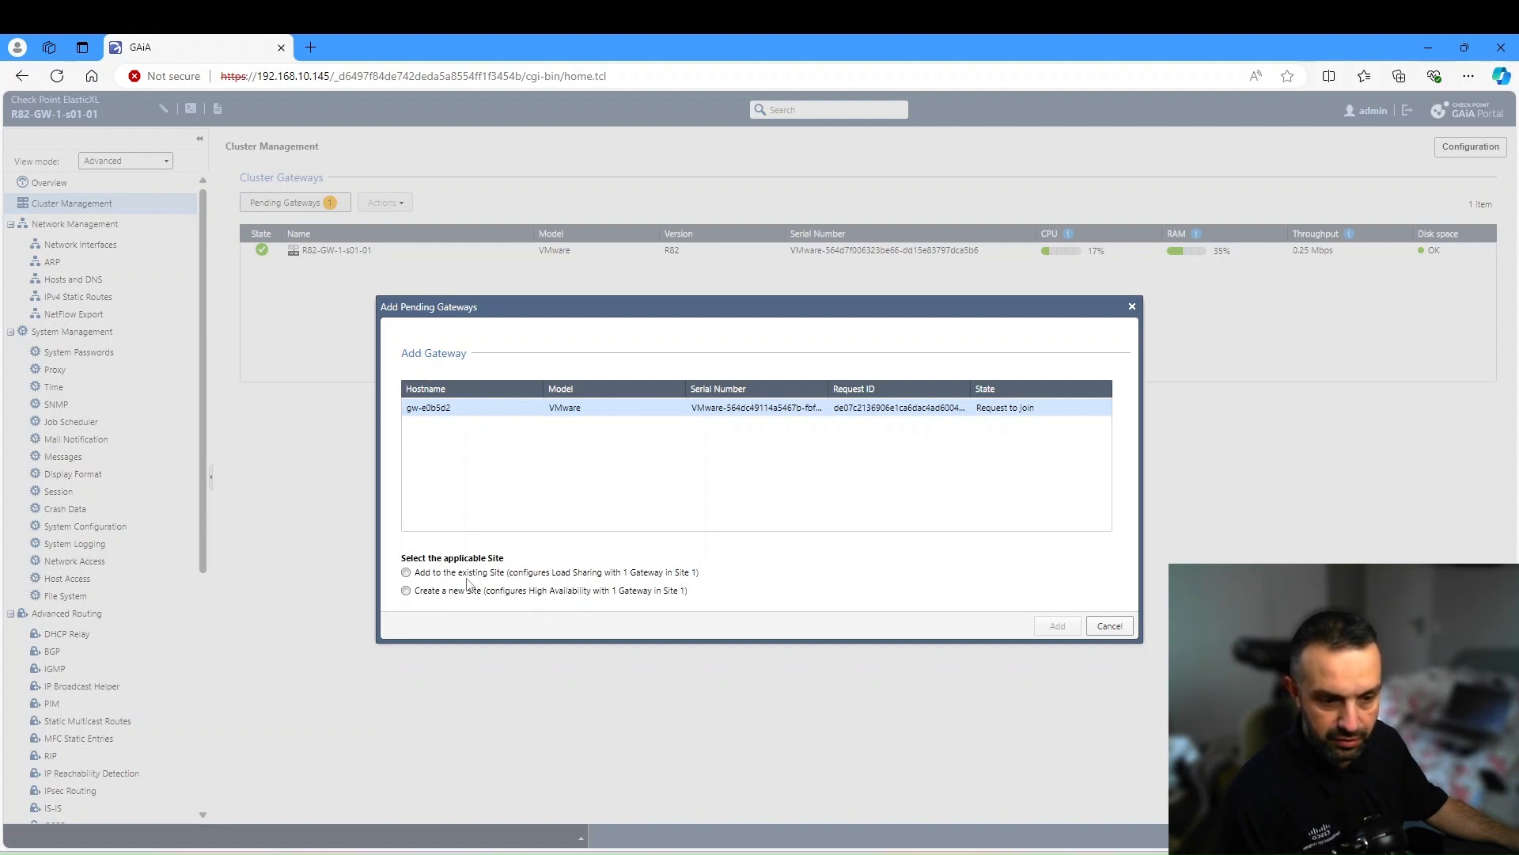
- Add gw-e0b5d2 to the existing site and acknowledge the success message
click(406, 572)
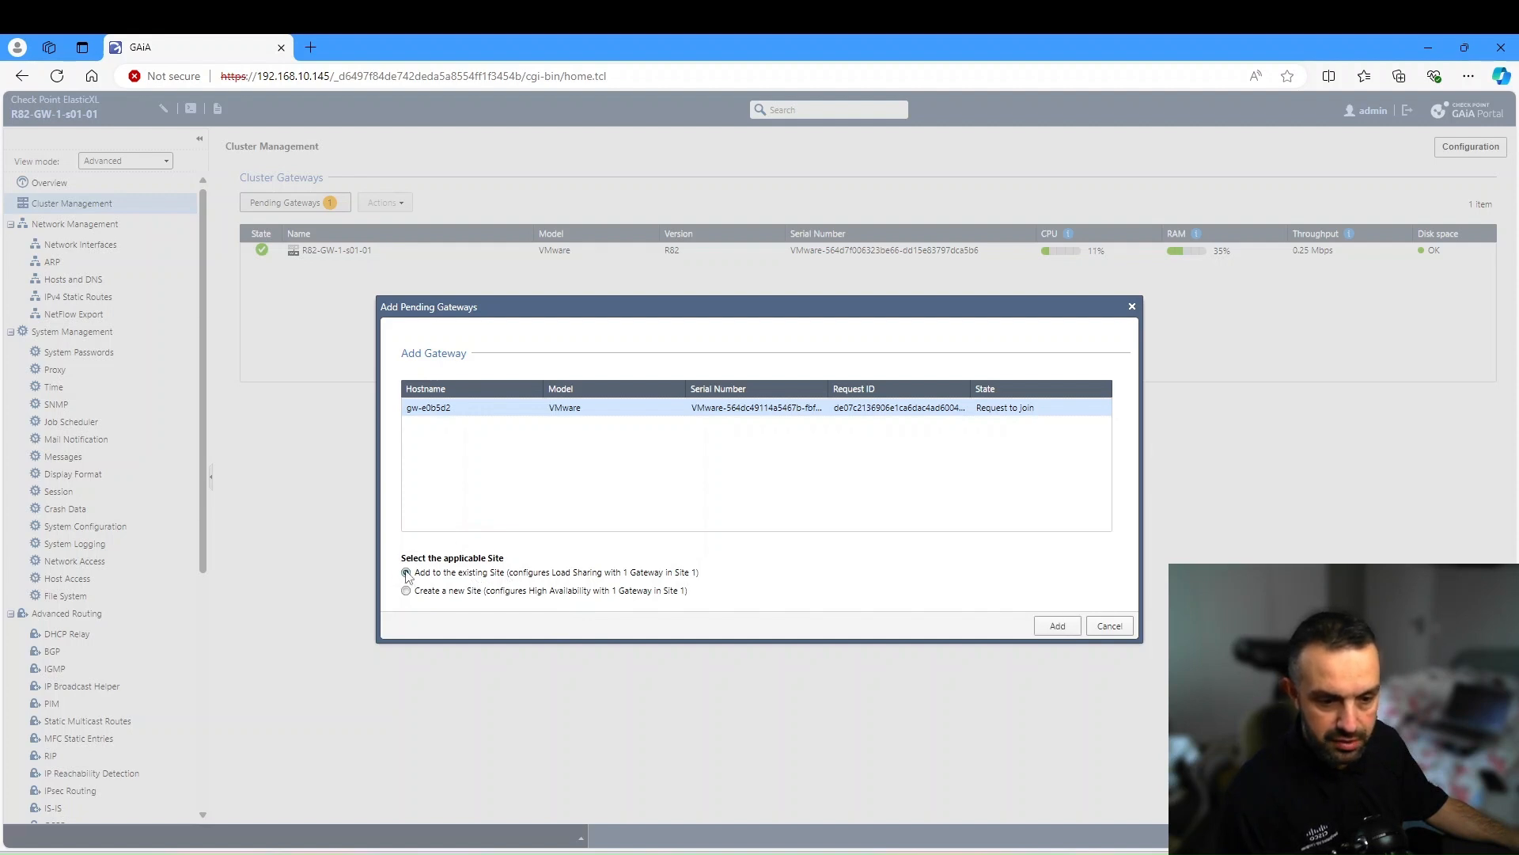
click(1049, 627)
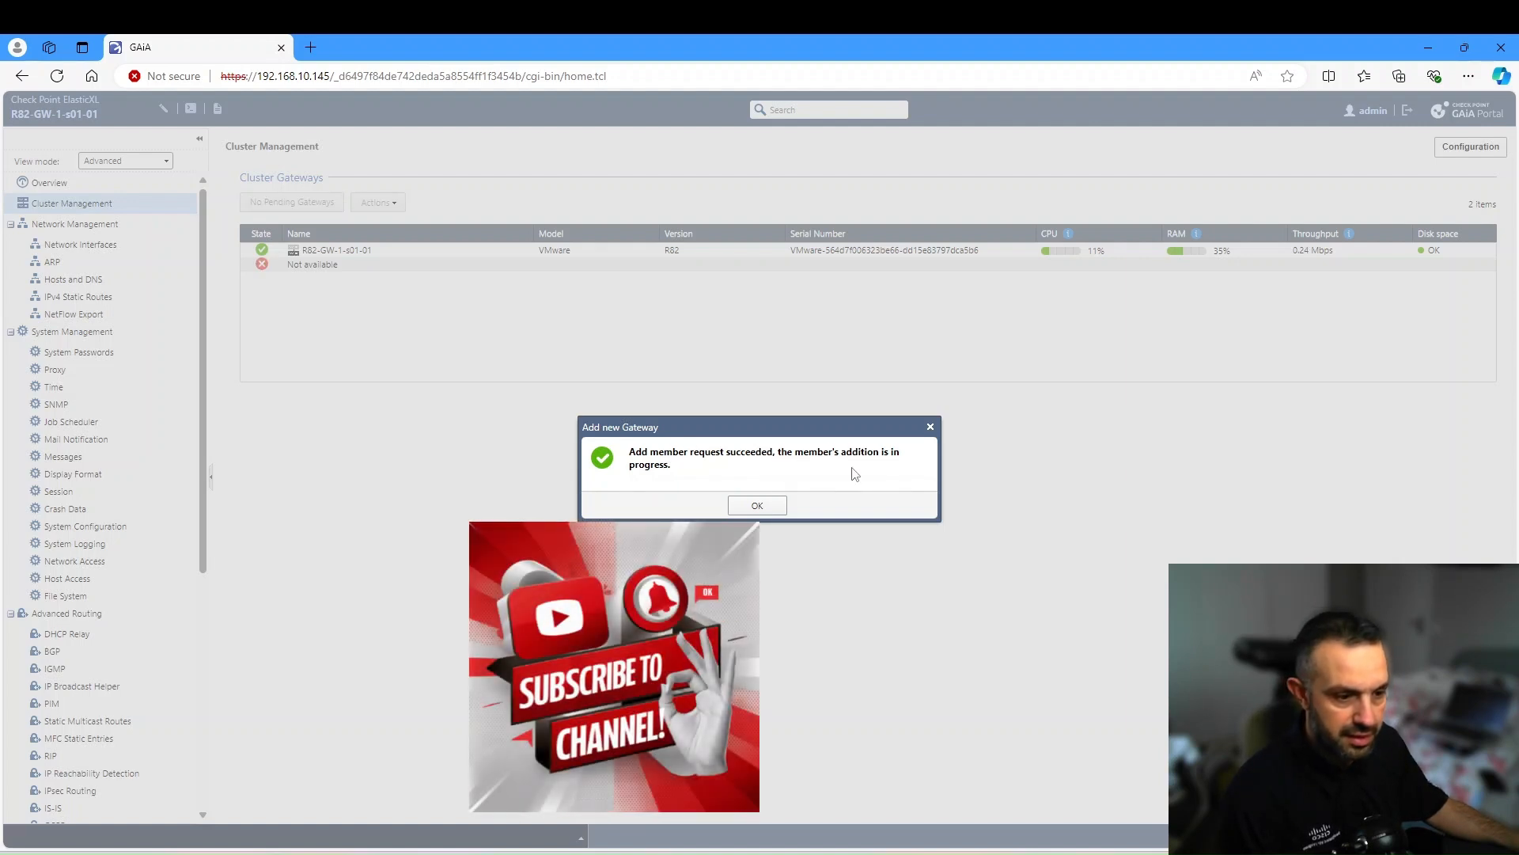
click(755, 506)
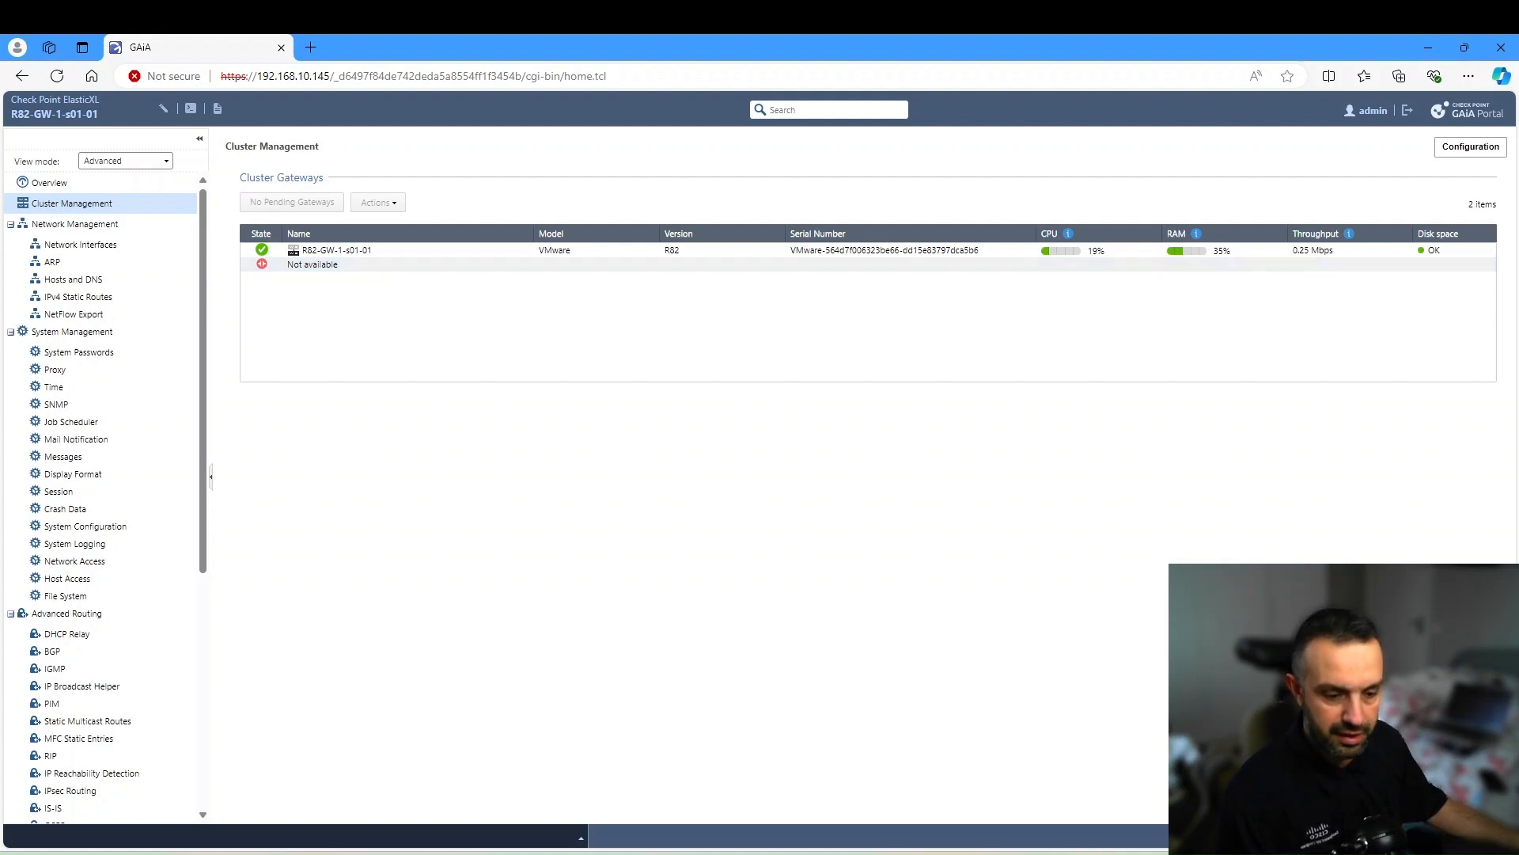
key(alt+Tab)
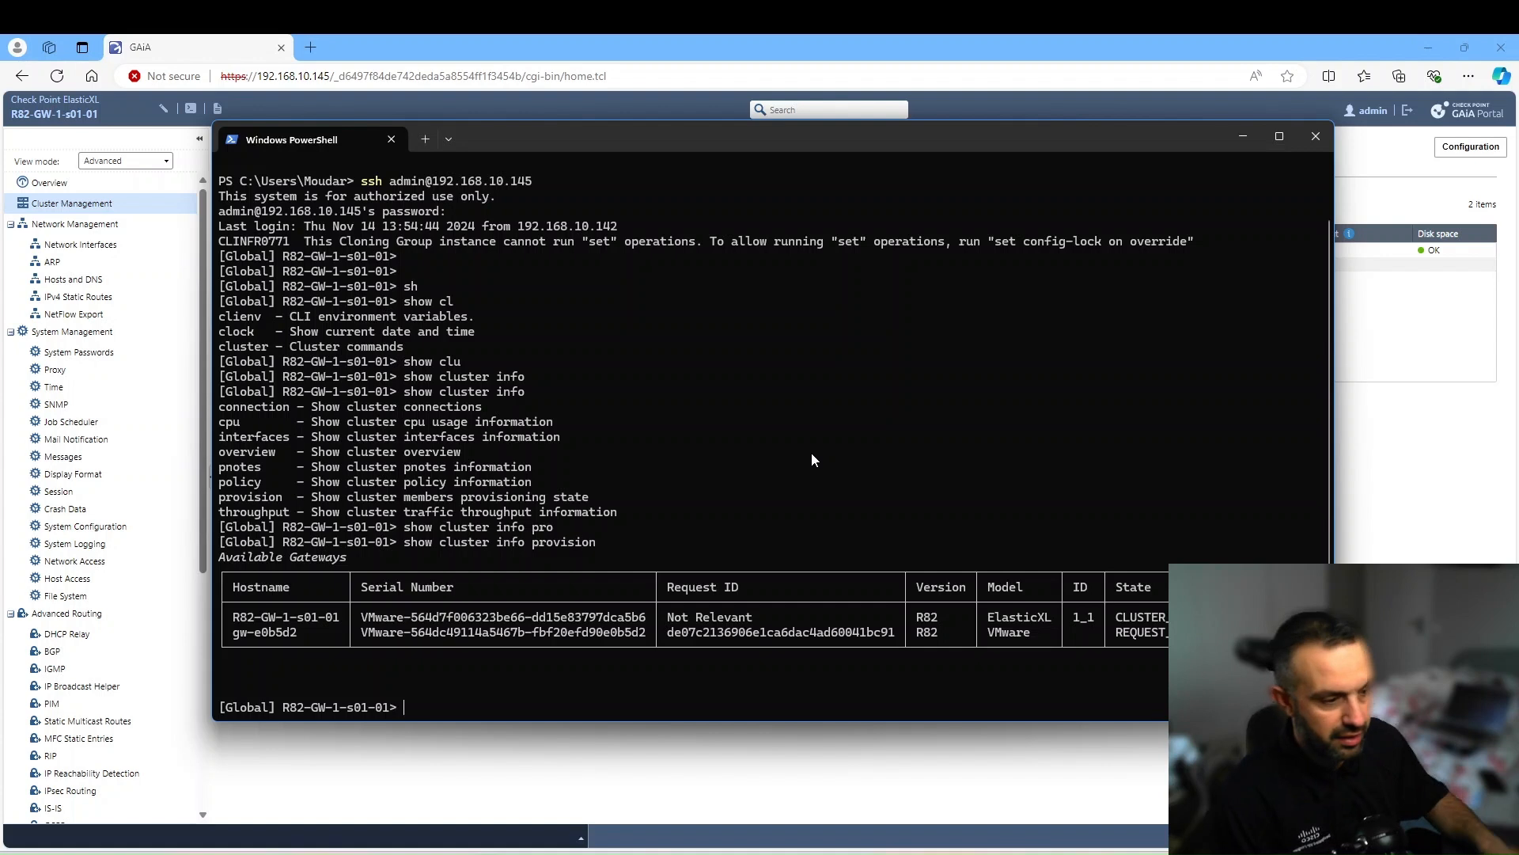
- Rerun 'show cluster info provision' to confirm gw-e0b5d2 is JOINING_CLUSTER with ID 1_2
key(Up)
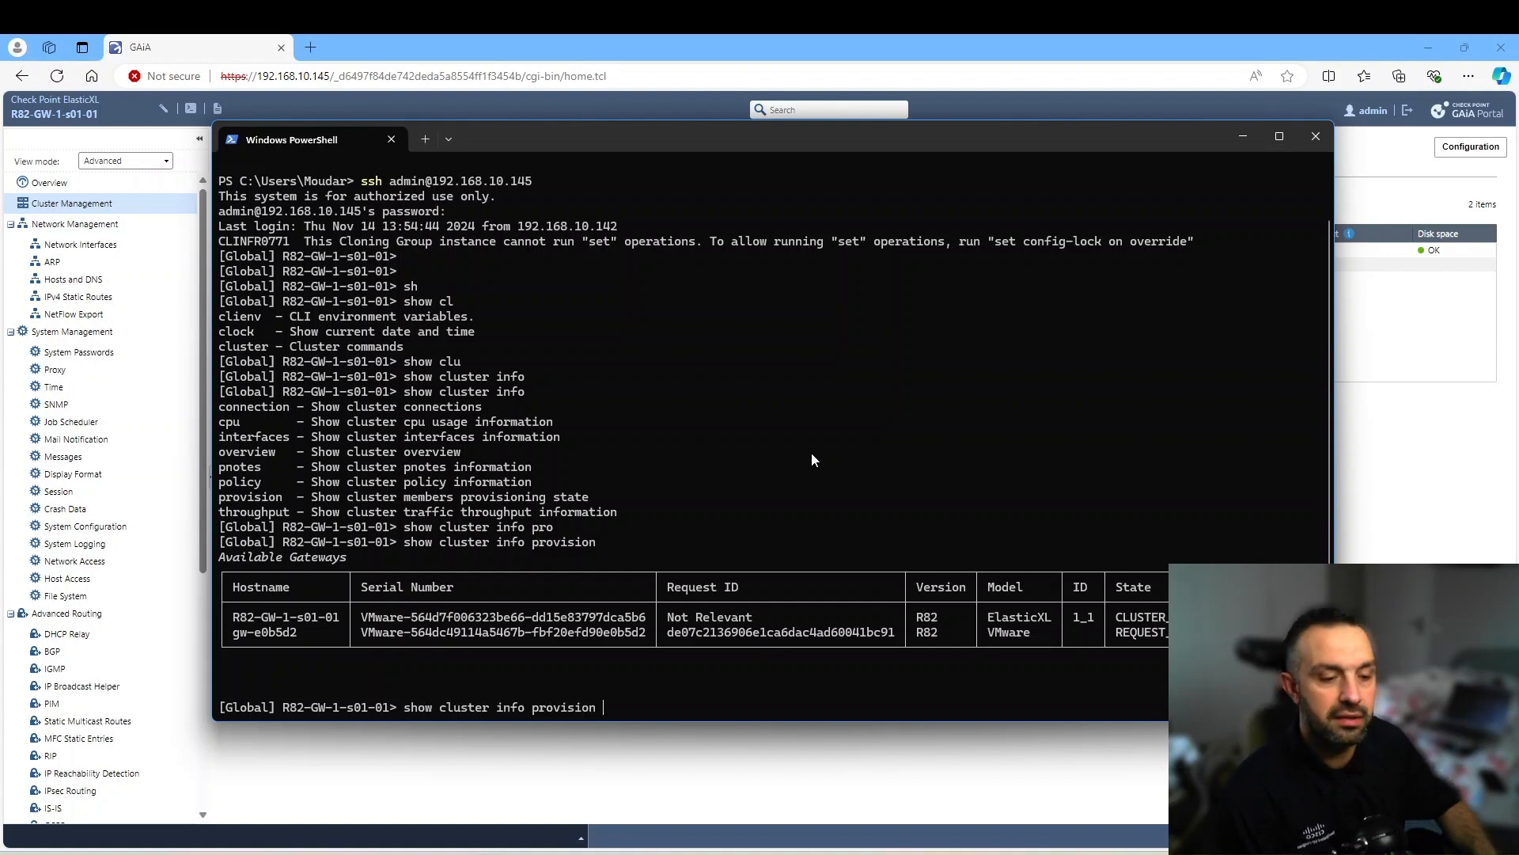
key(Return)
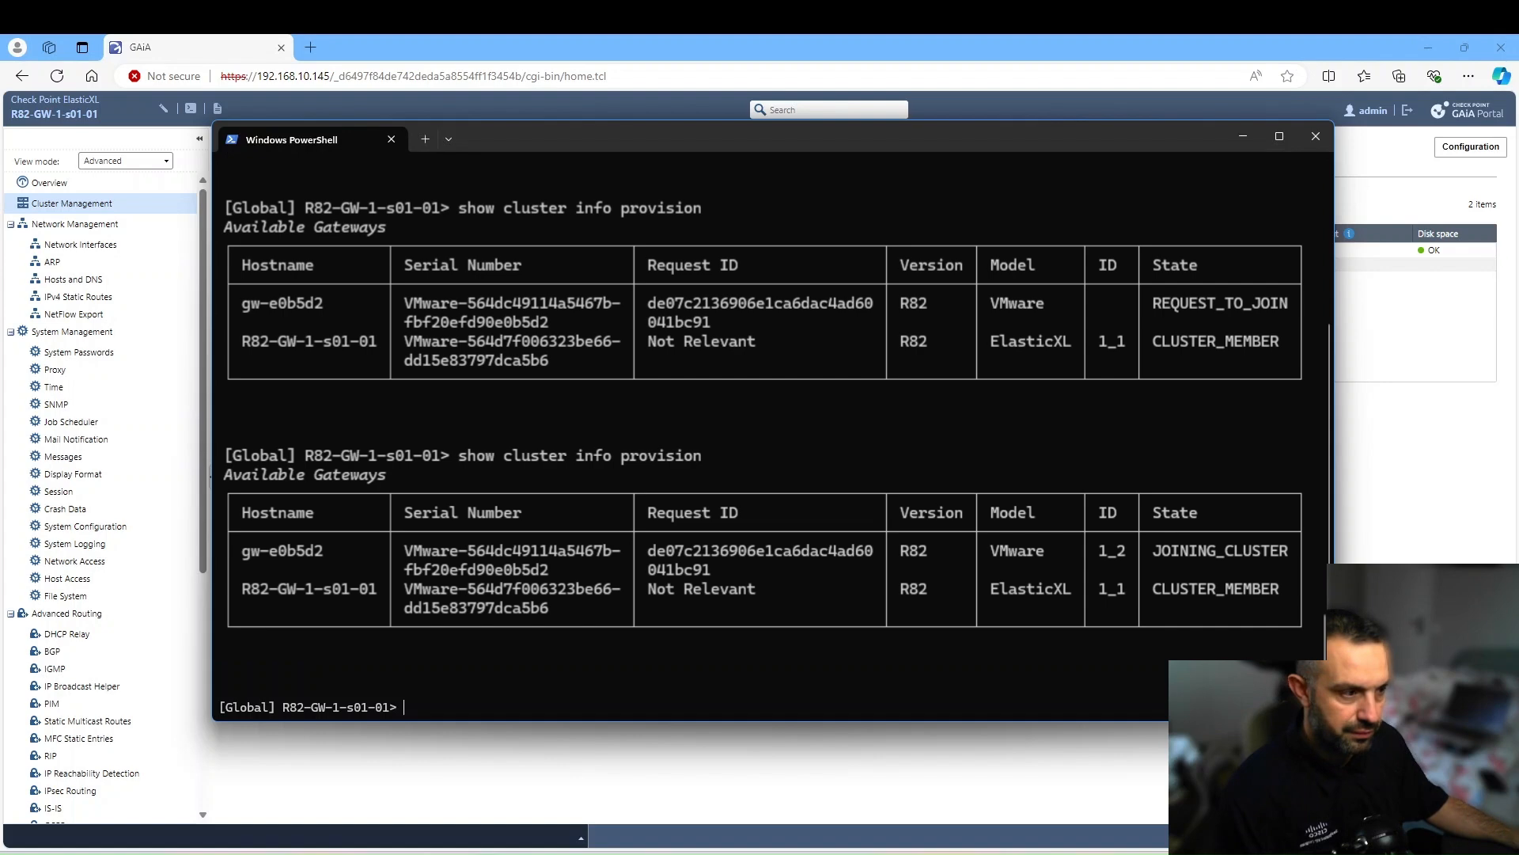
click(1374, 500)
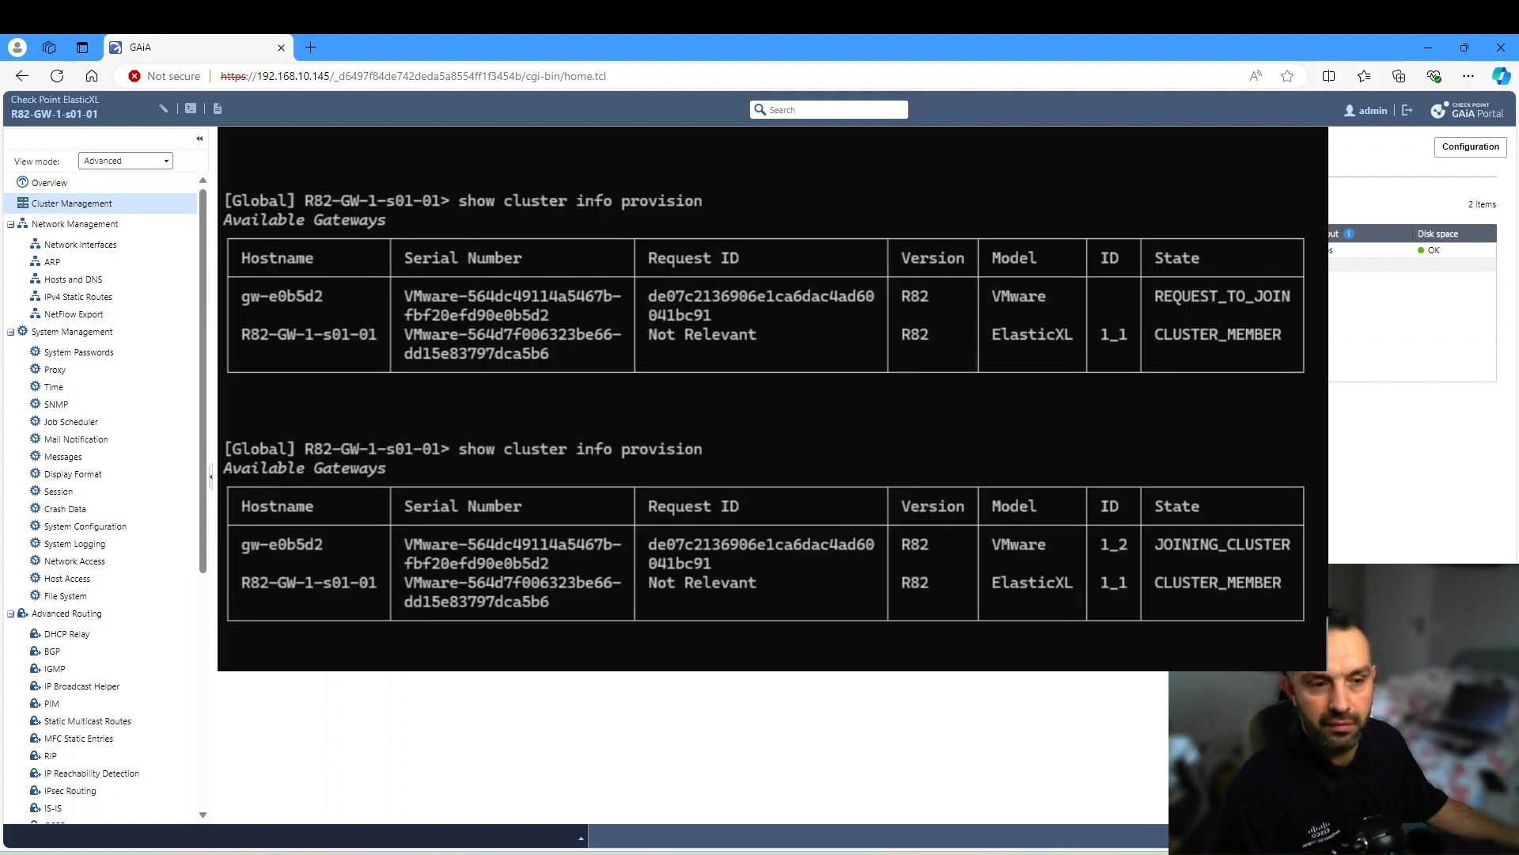
click(495, 854)
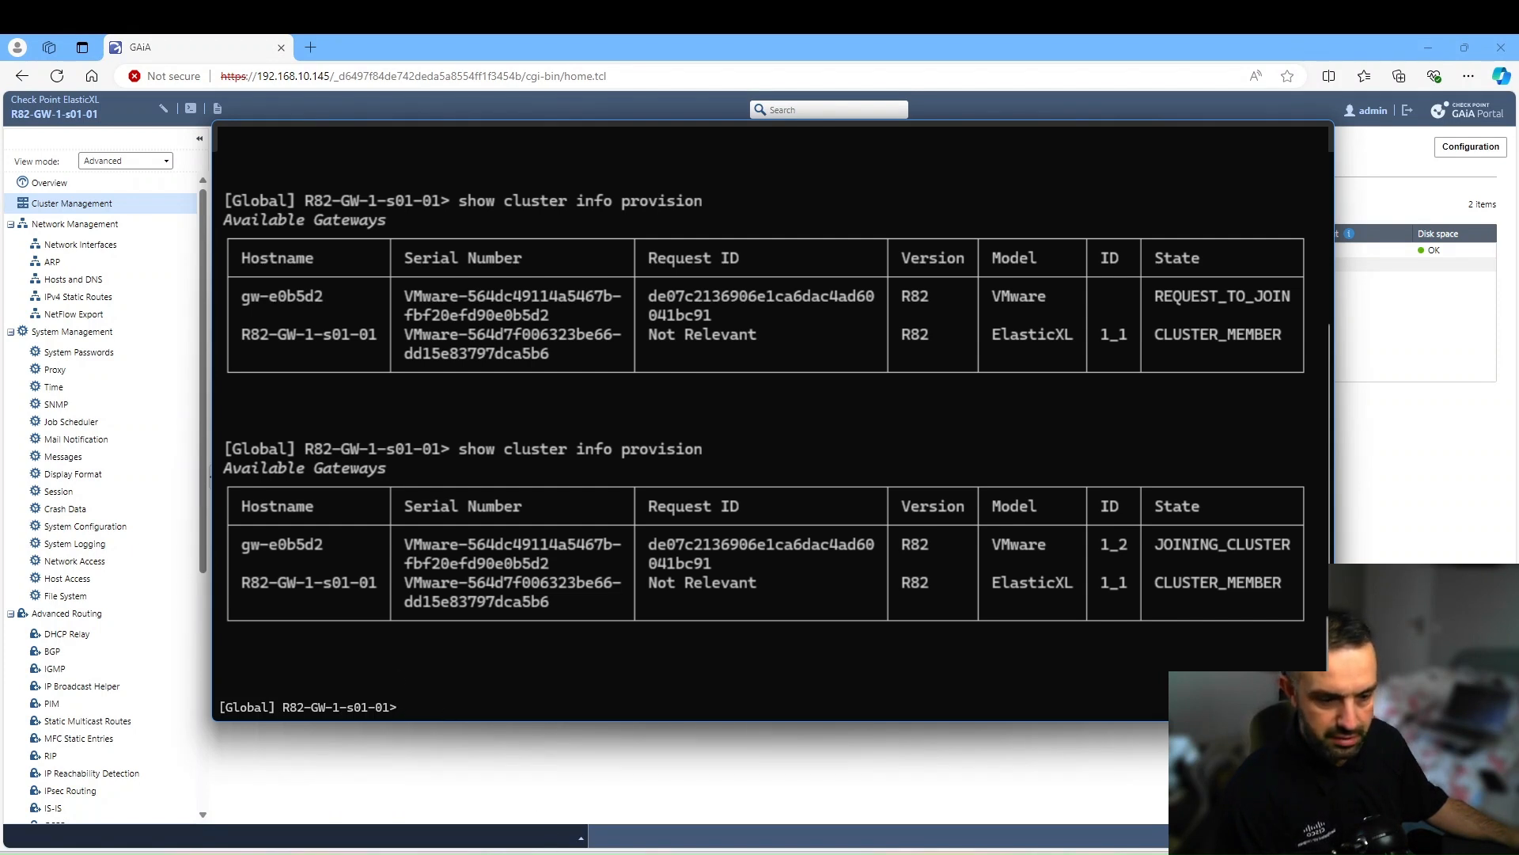
mouse_move(516, 852)
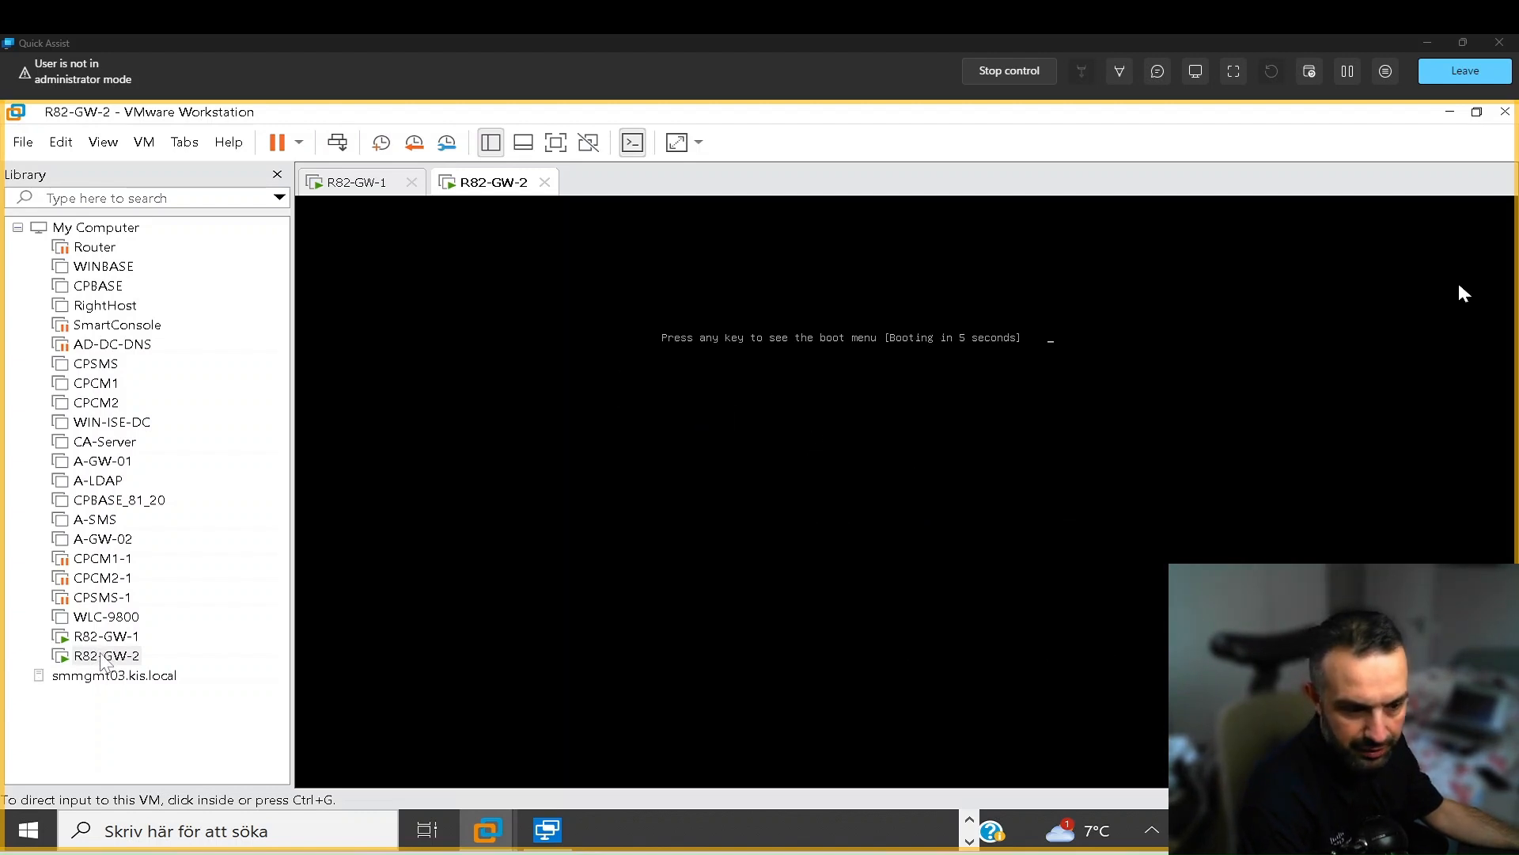
- Bring up the output showing R82-GW-1-s01-01 and R82-GW-1-s01-02 both as CLUSTER_MEMBER
key(alt+Tab)
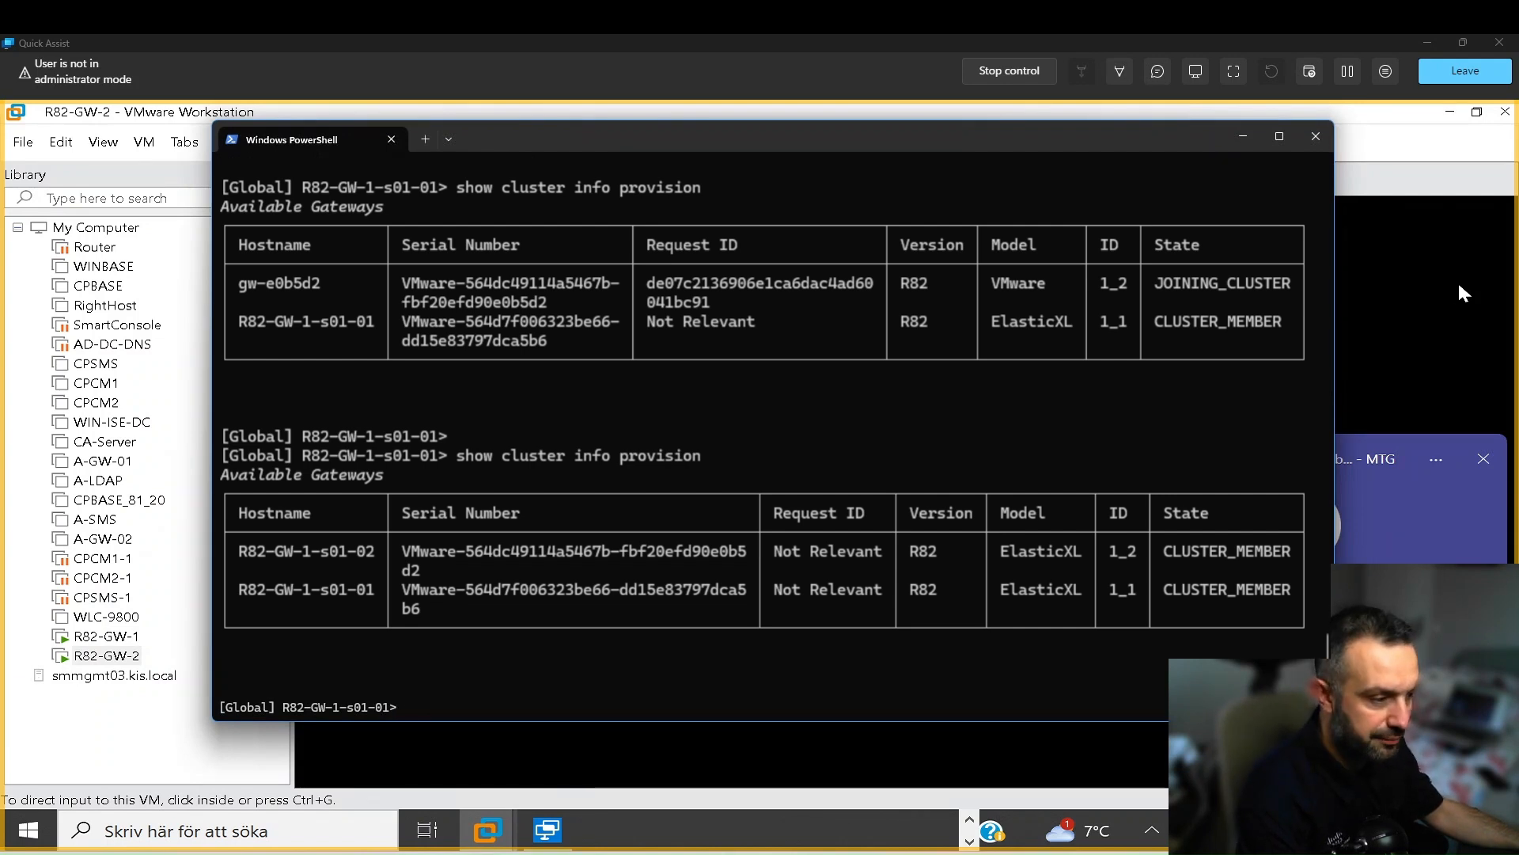
key(alt+Tab)
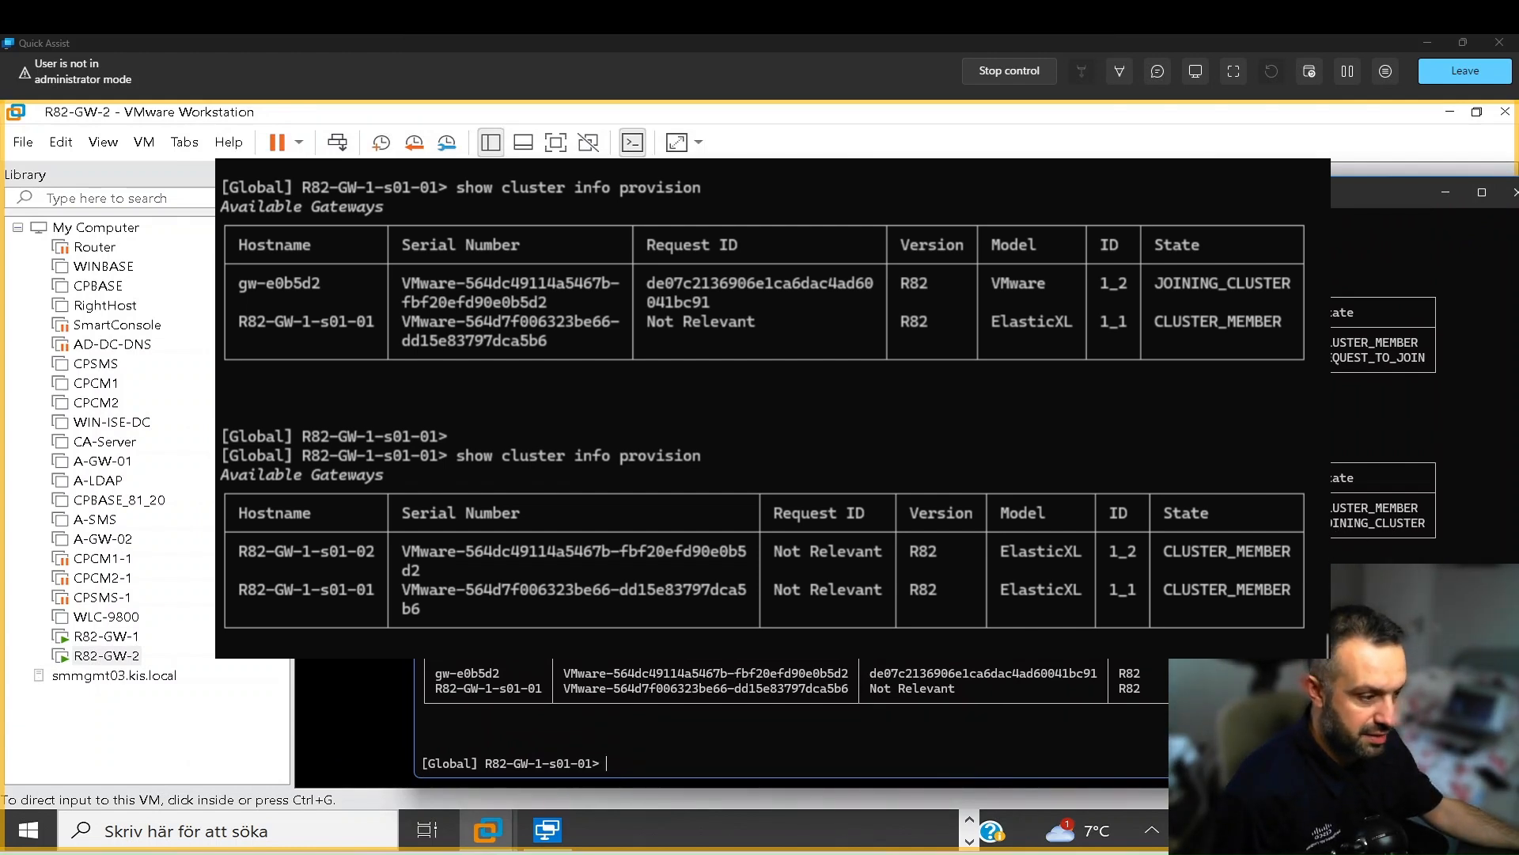
key(alt+Tab)
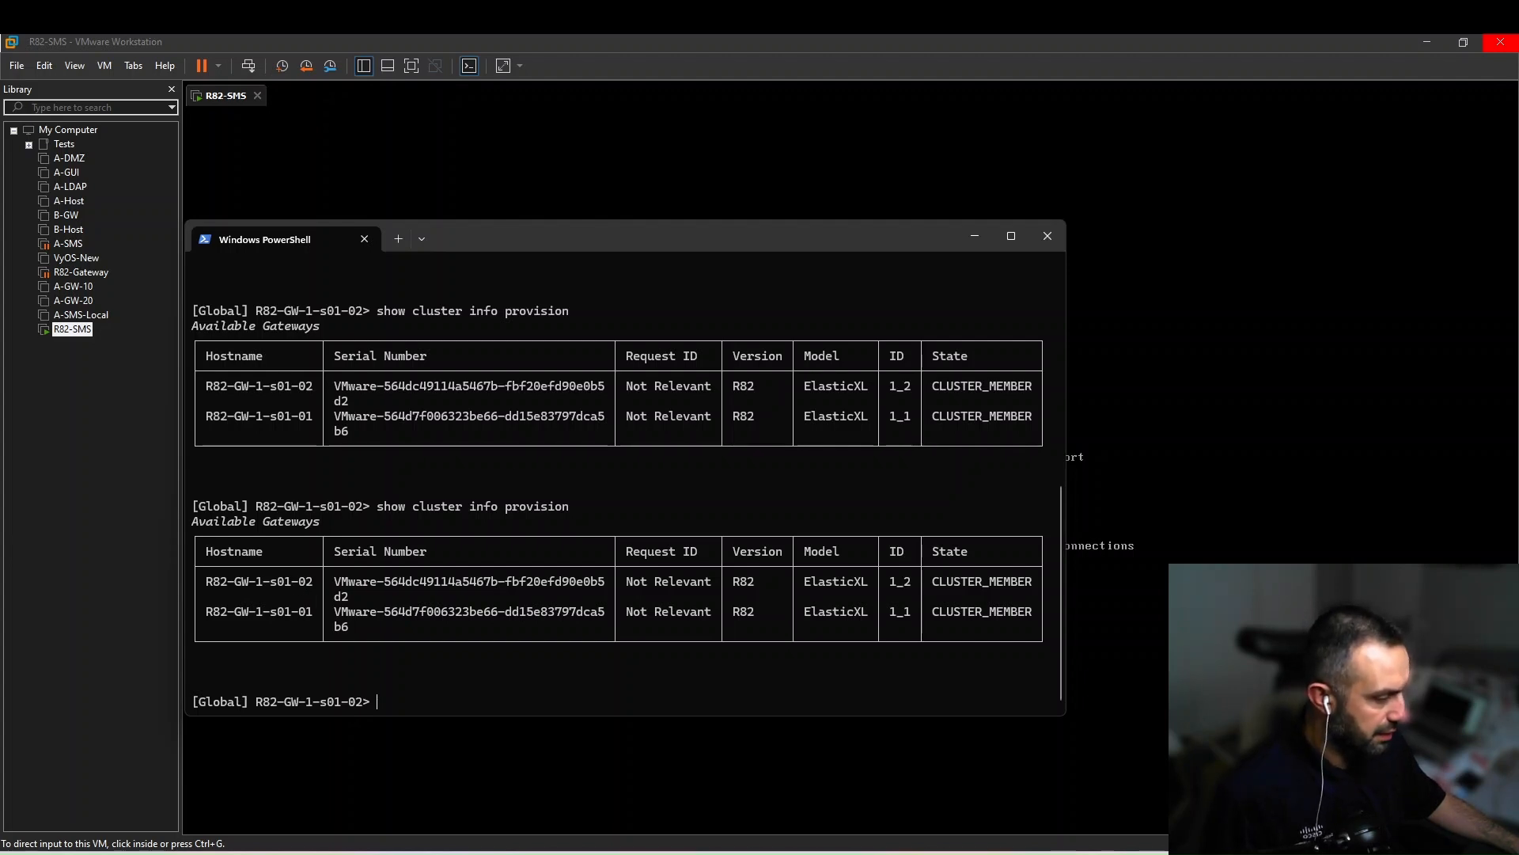
- Maximize the Gaia portal, override the configuration lock, and view the Cluster Management page
drag(1518, 305, 700, 211)
click(1009, 211)
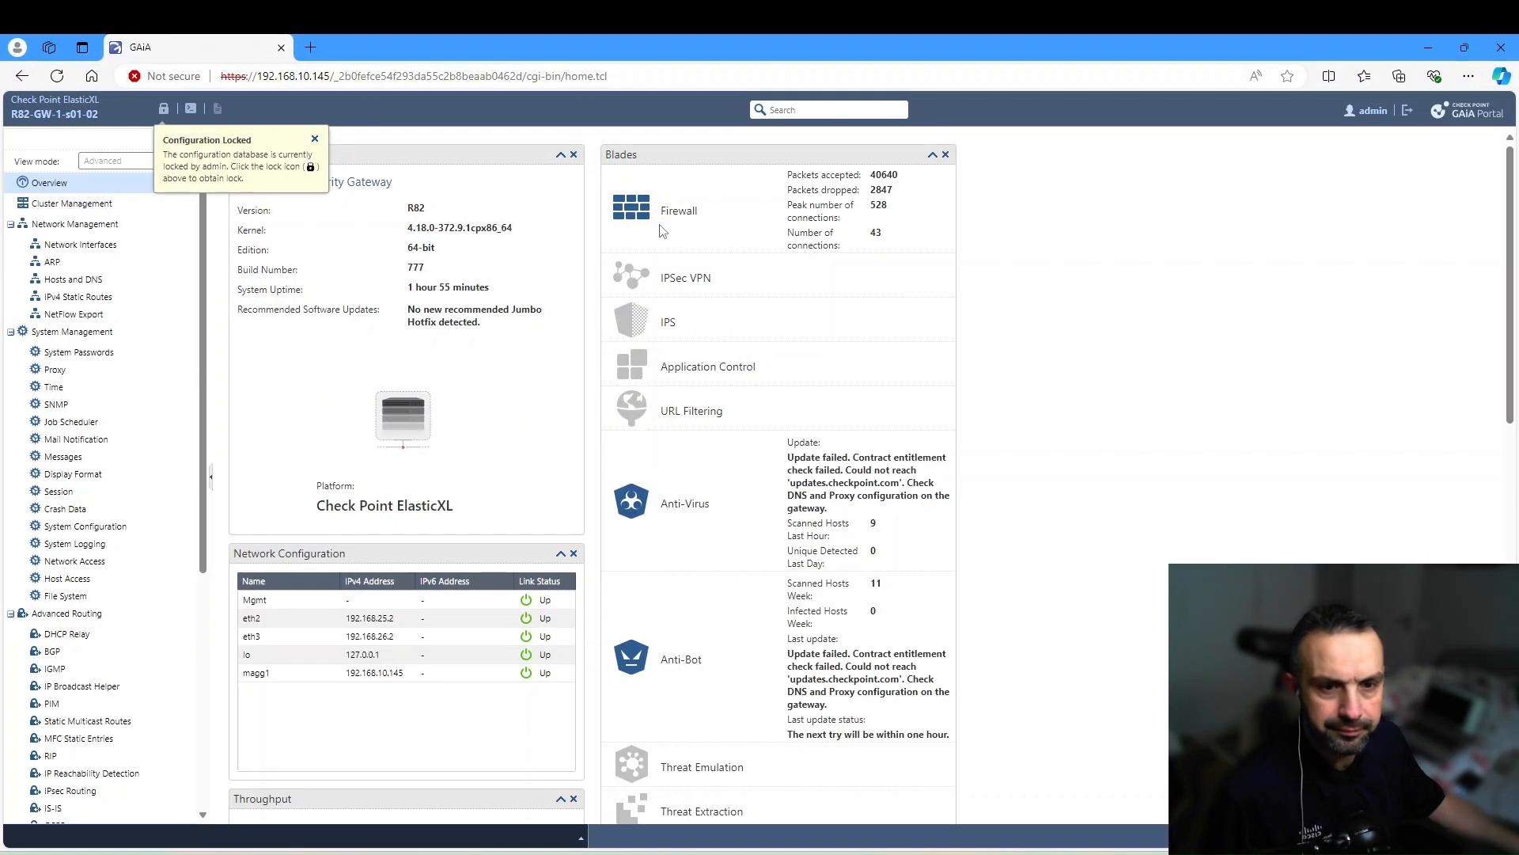
click(164, 108)
click(725, 505)
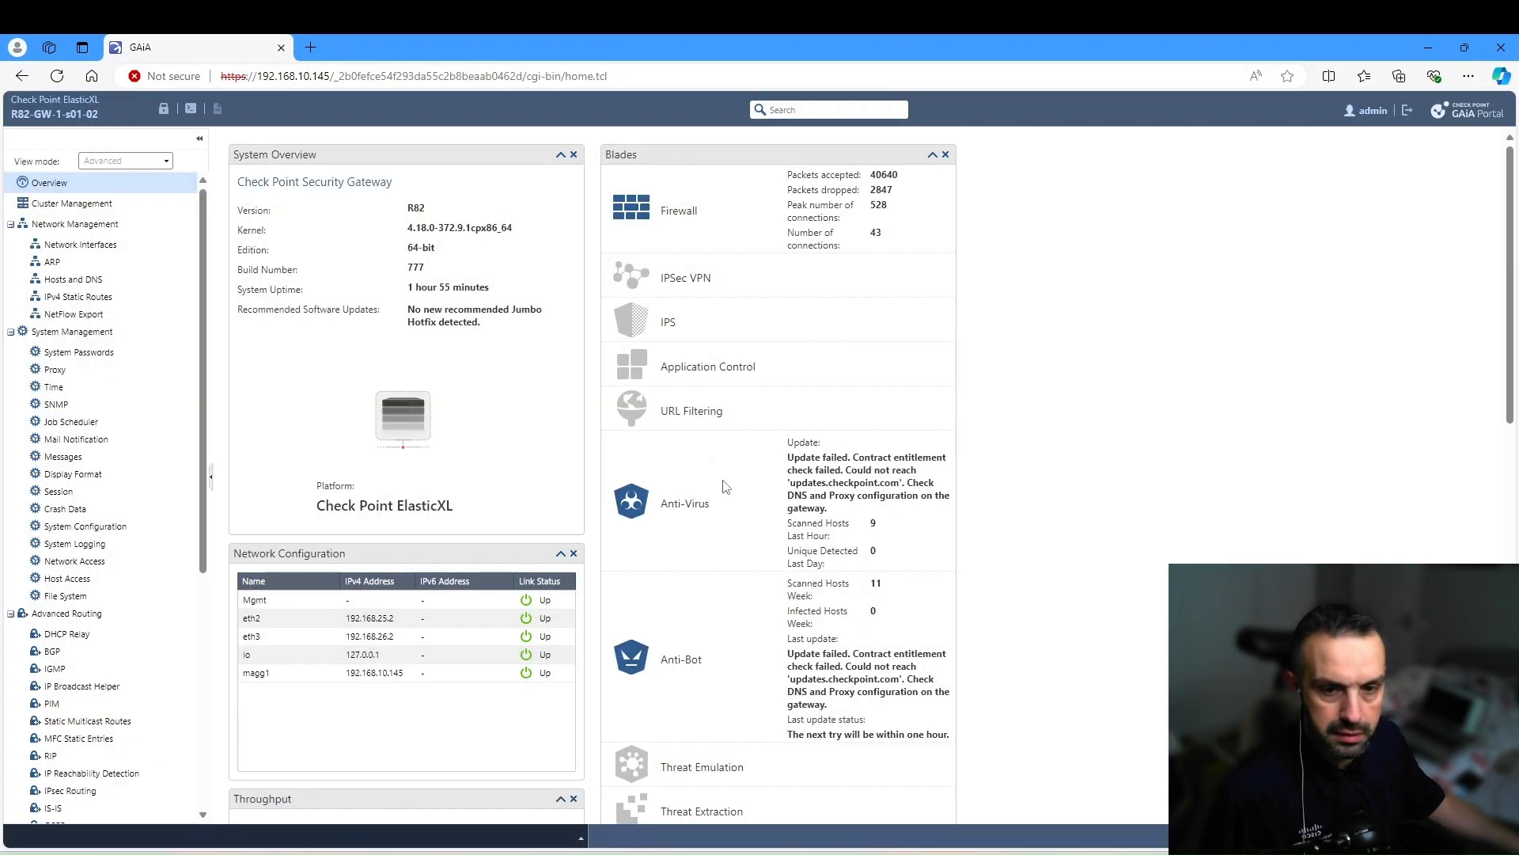
click(74, 205)
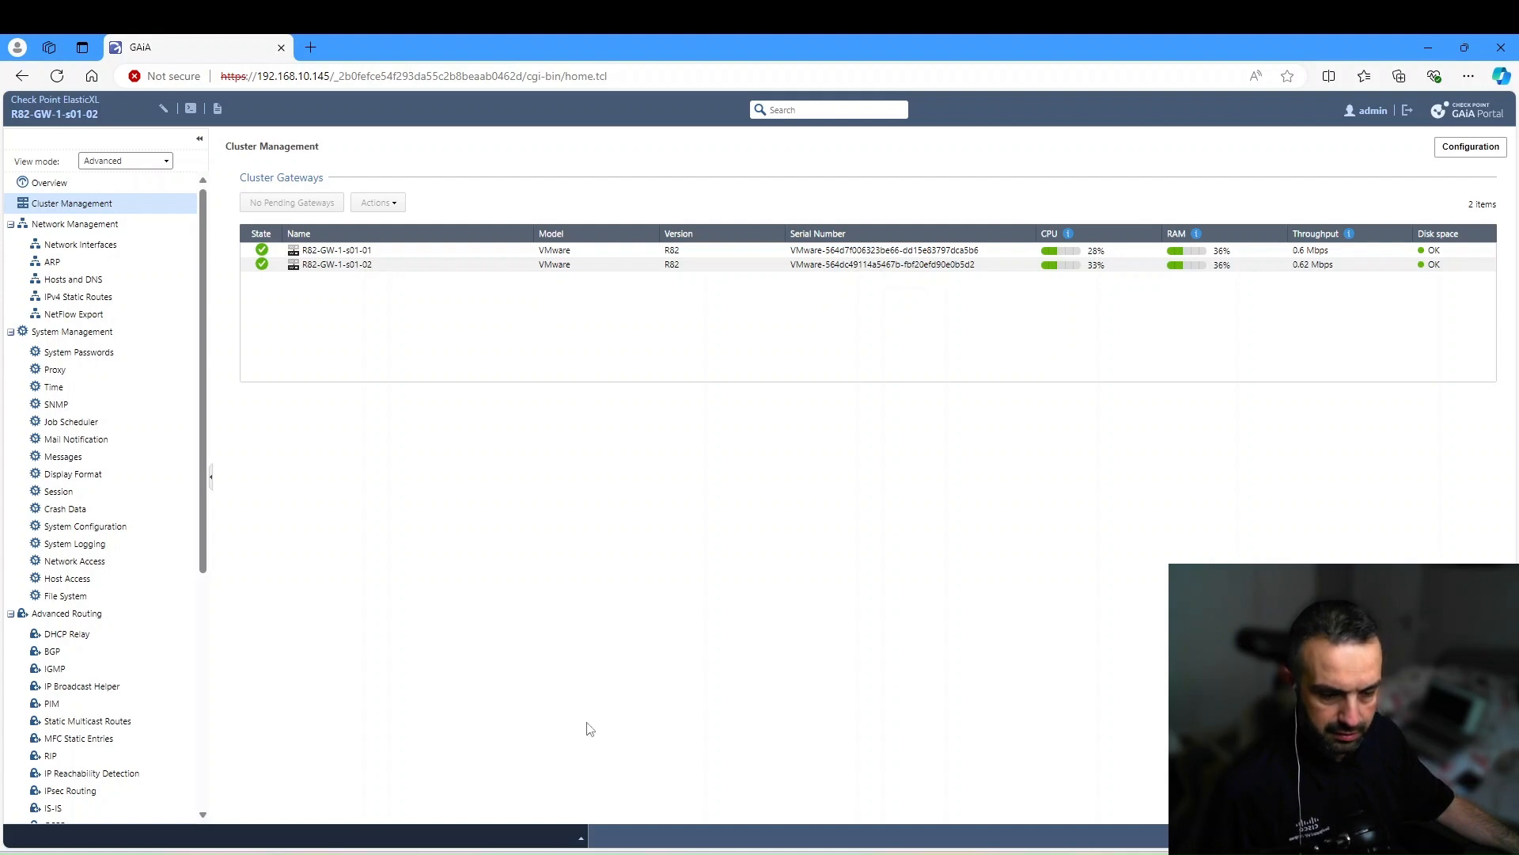
key(alt+Tab)
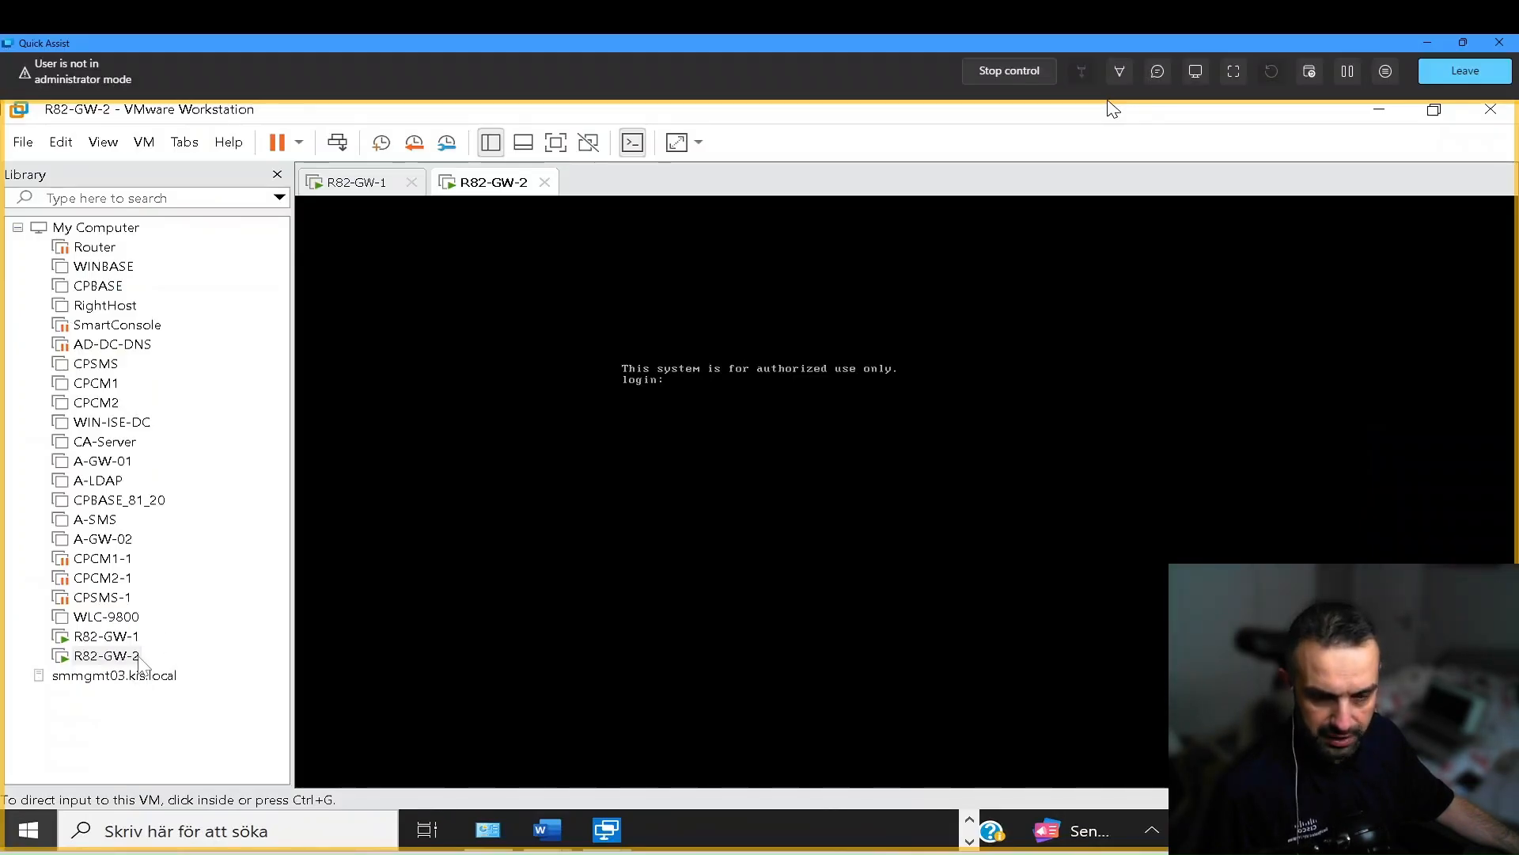
- Log in to the R82-GW-2 console as admin and run 'fw getifs'
click(691, 401)
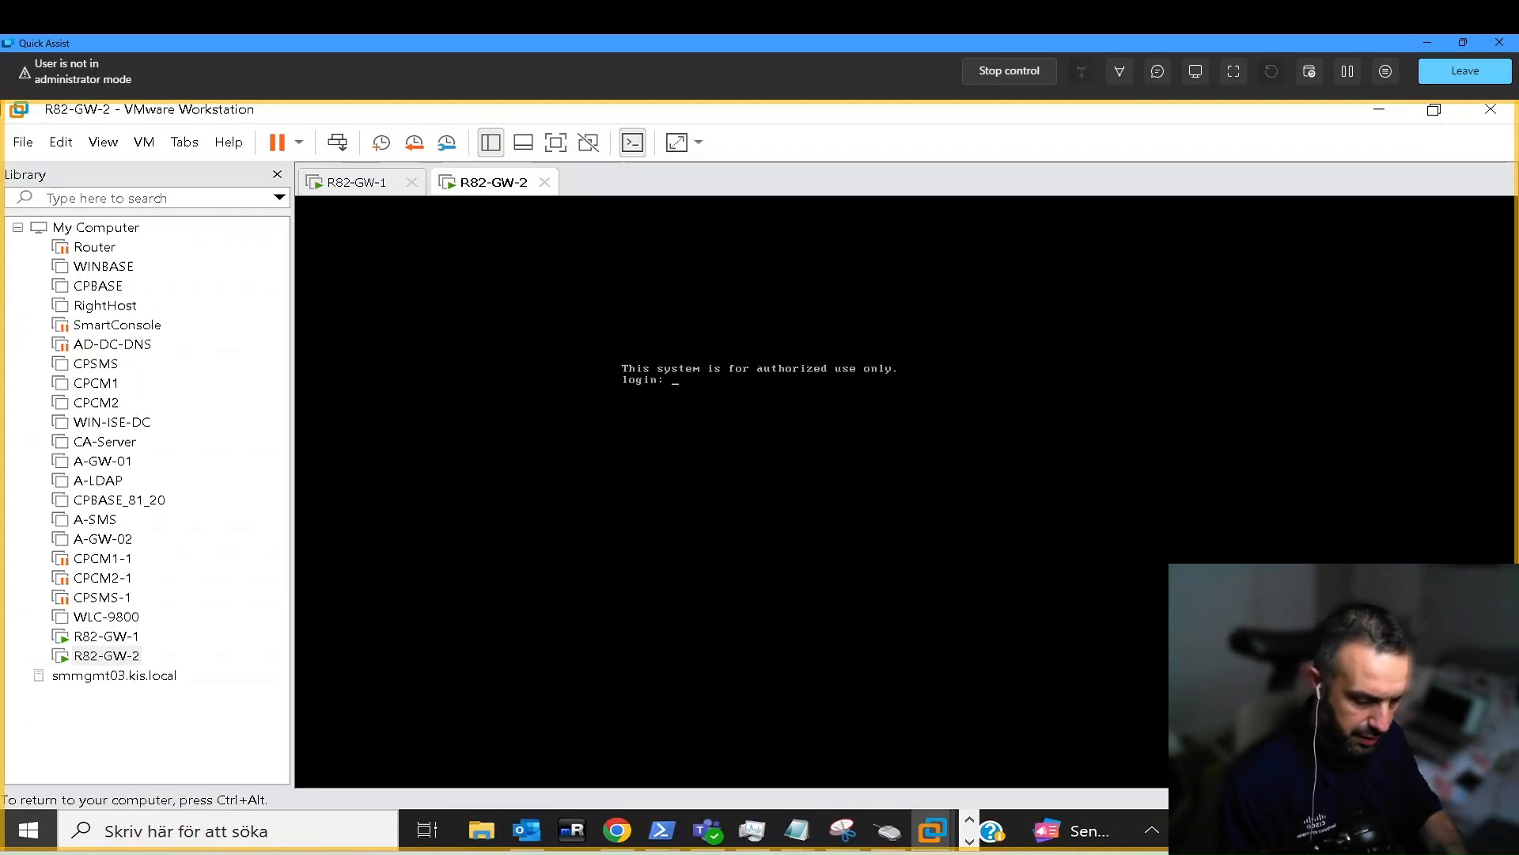
text(admin)
key(Return)
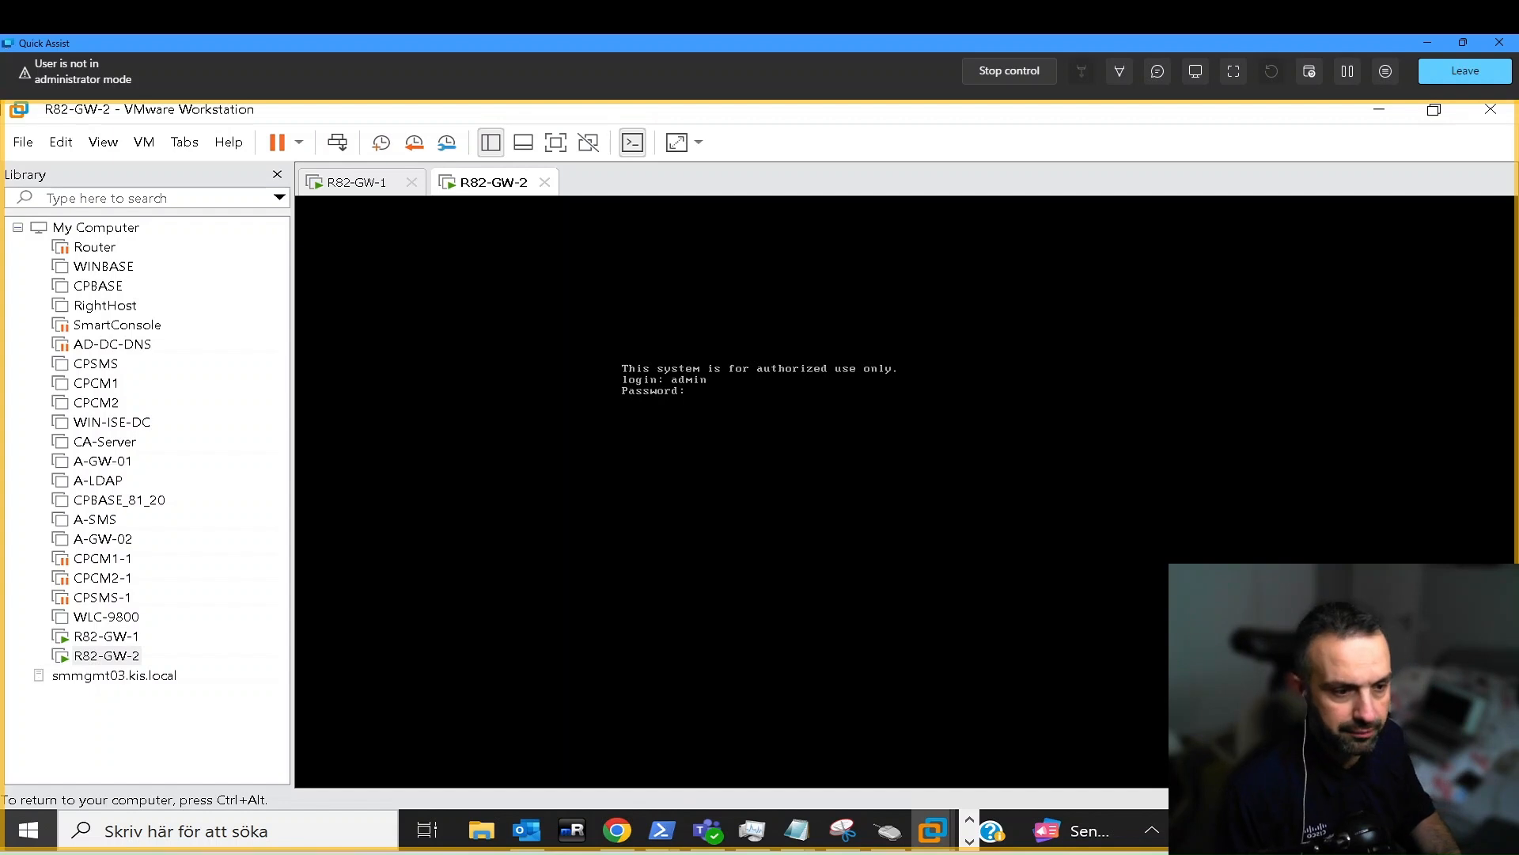
key(Return)
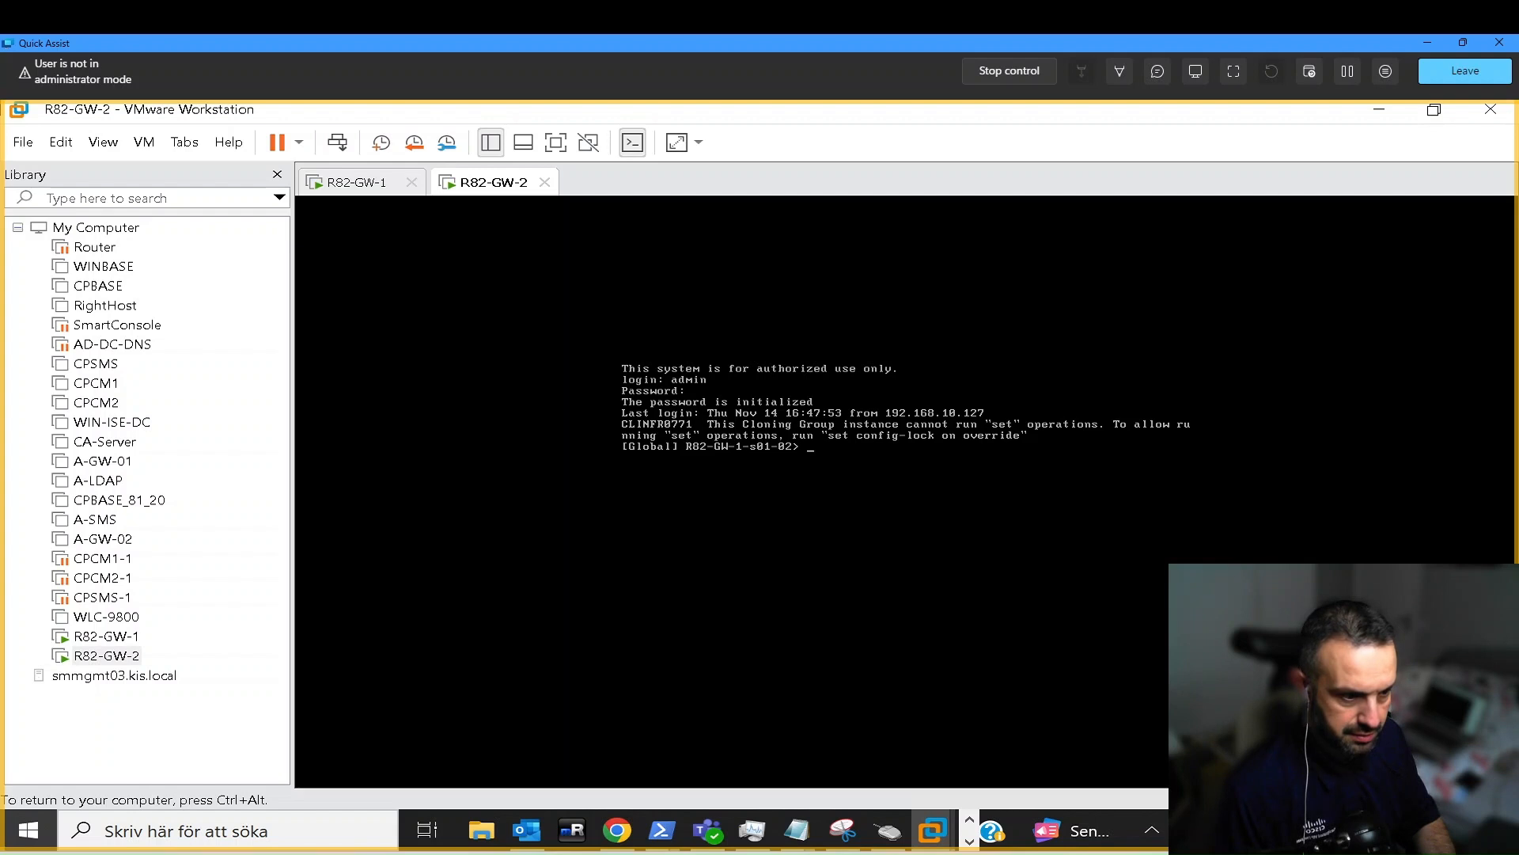
text(fw)
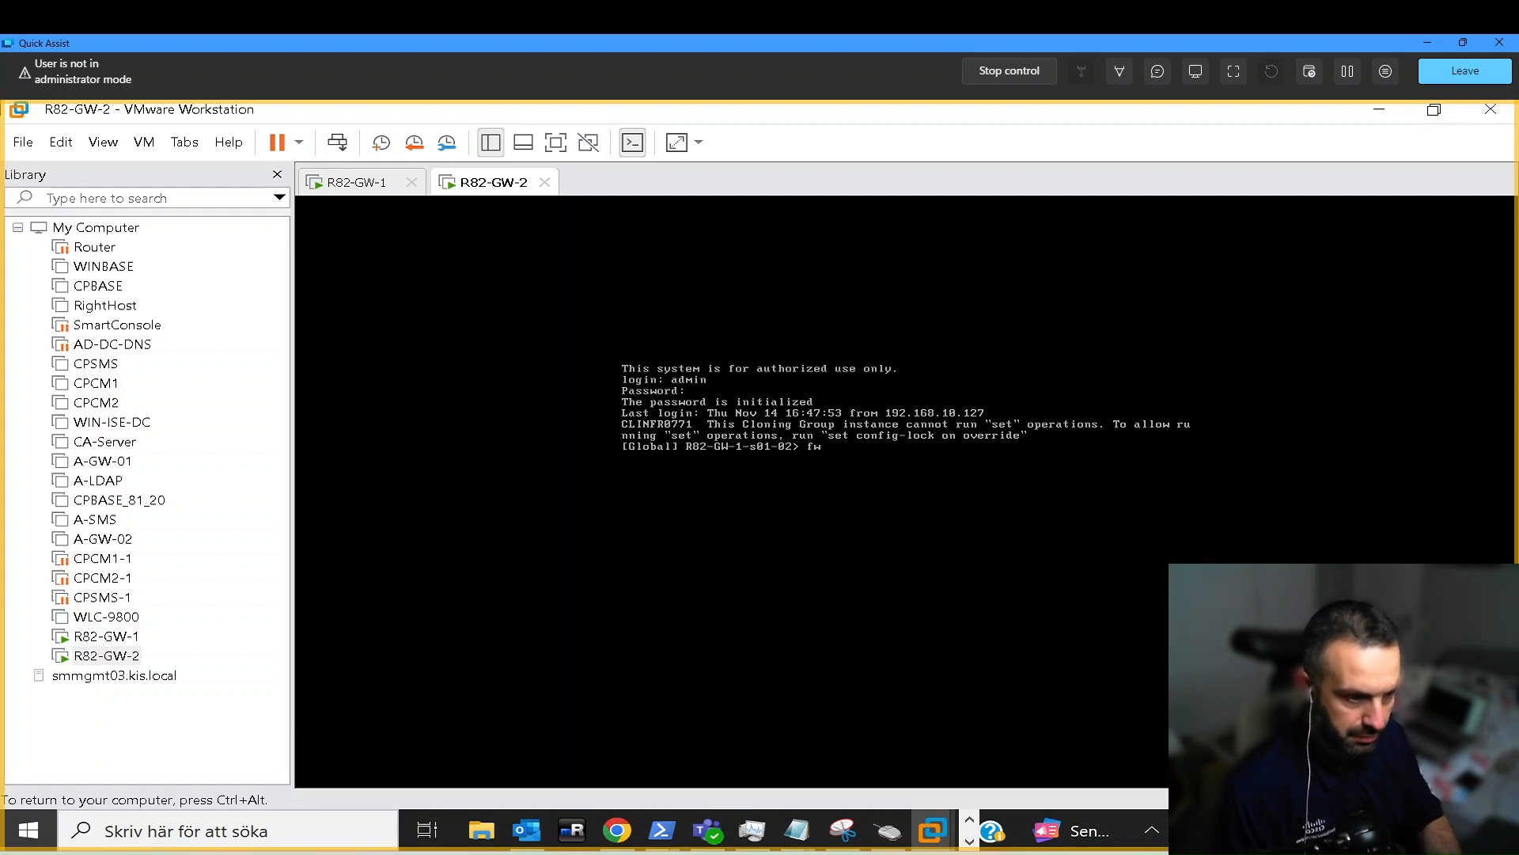
text( getifs)
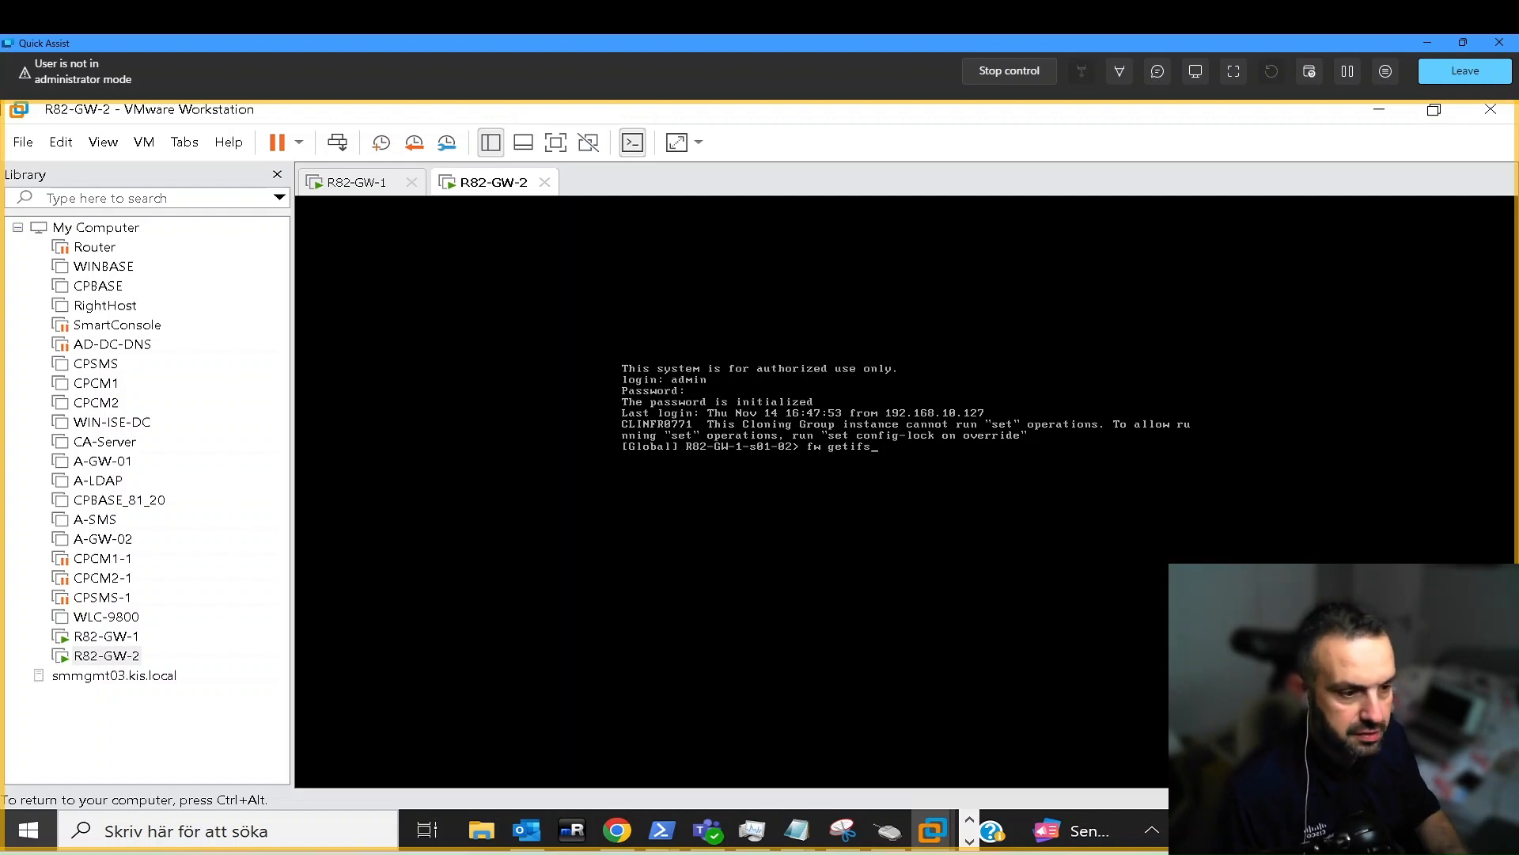
key(Return)
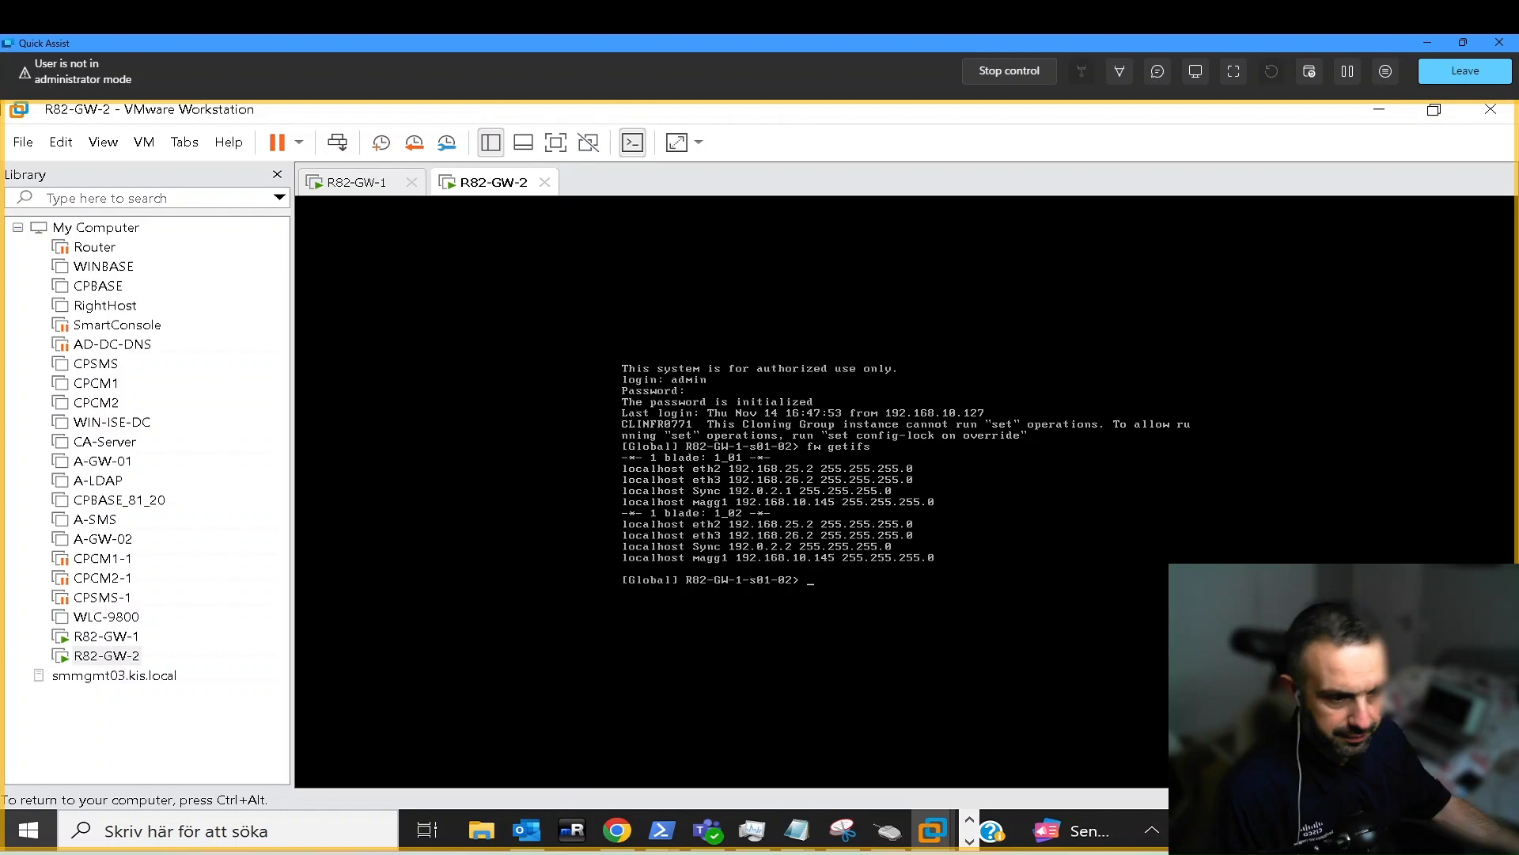
- Leave the gateway console for PowerShell and bring the ElasticXL presentation window into view
key(ctrl+alt)
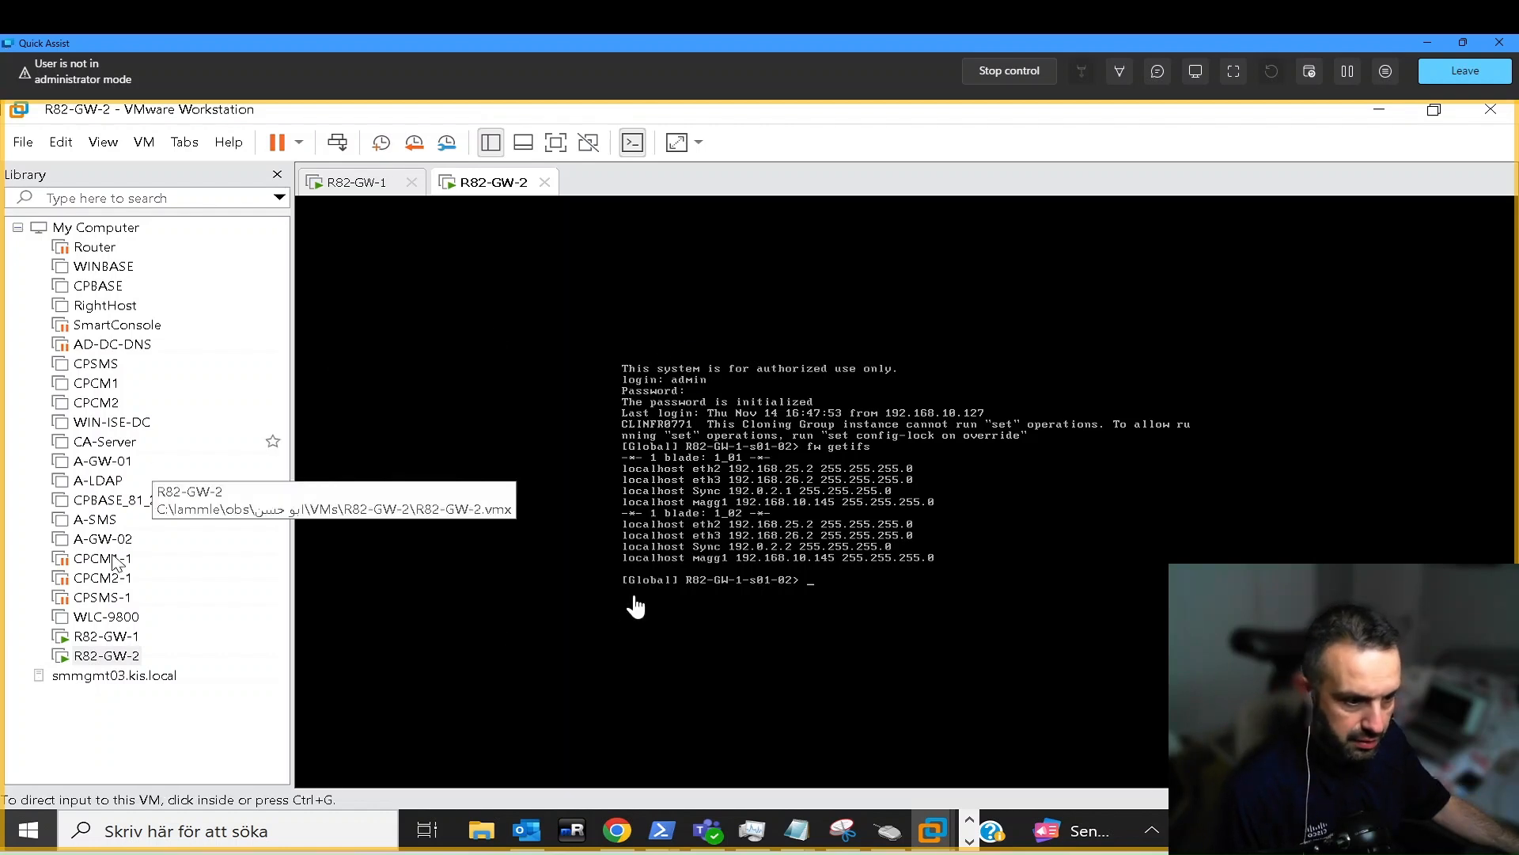
click(712, 523)
key(ctrl+alt)
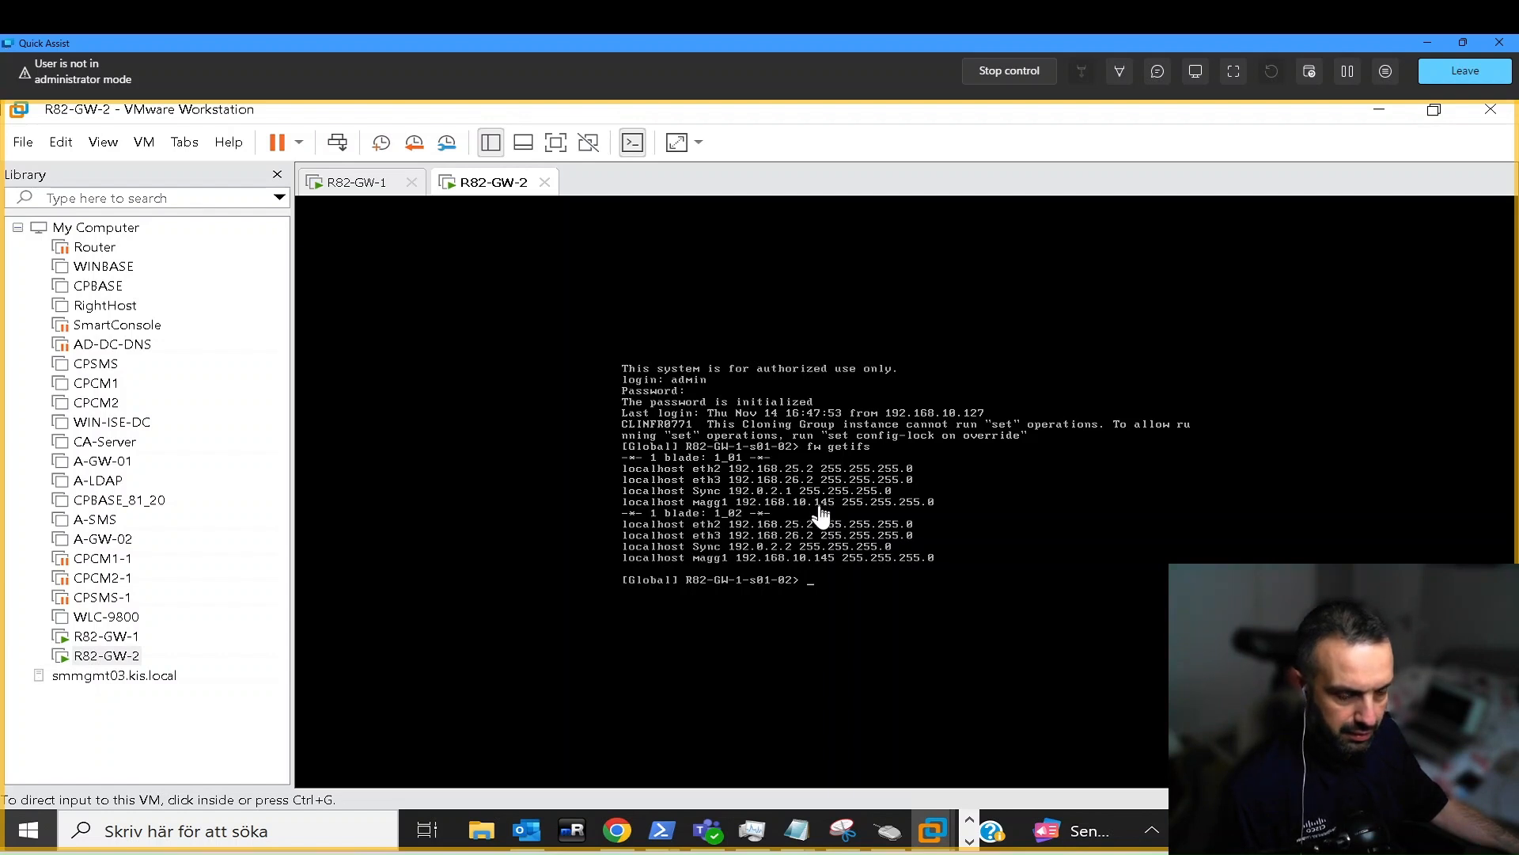
click(480, 852)
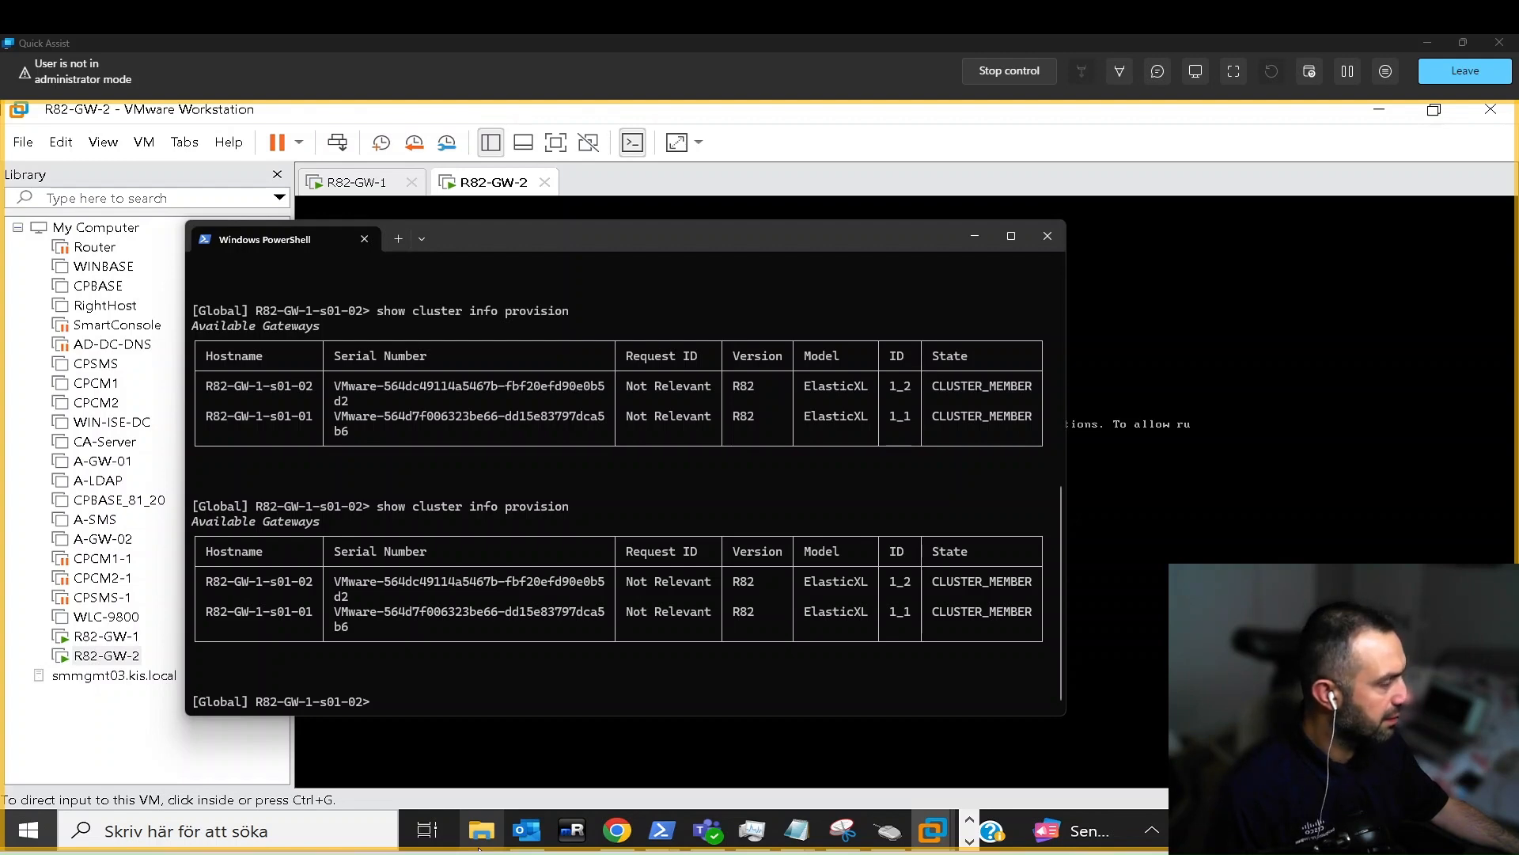
drag(1515, 155, 656, 159)
- Present the ElasticXL-Cluster-Overview deck full screen and advance to the Improved Experience and Performance slide
click(1132, 160)
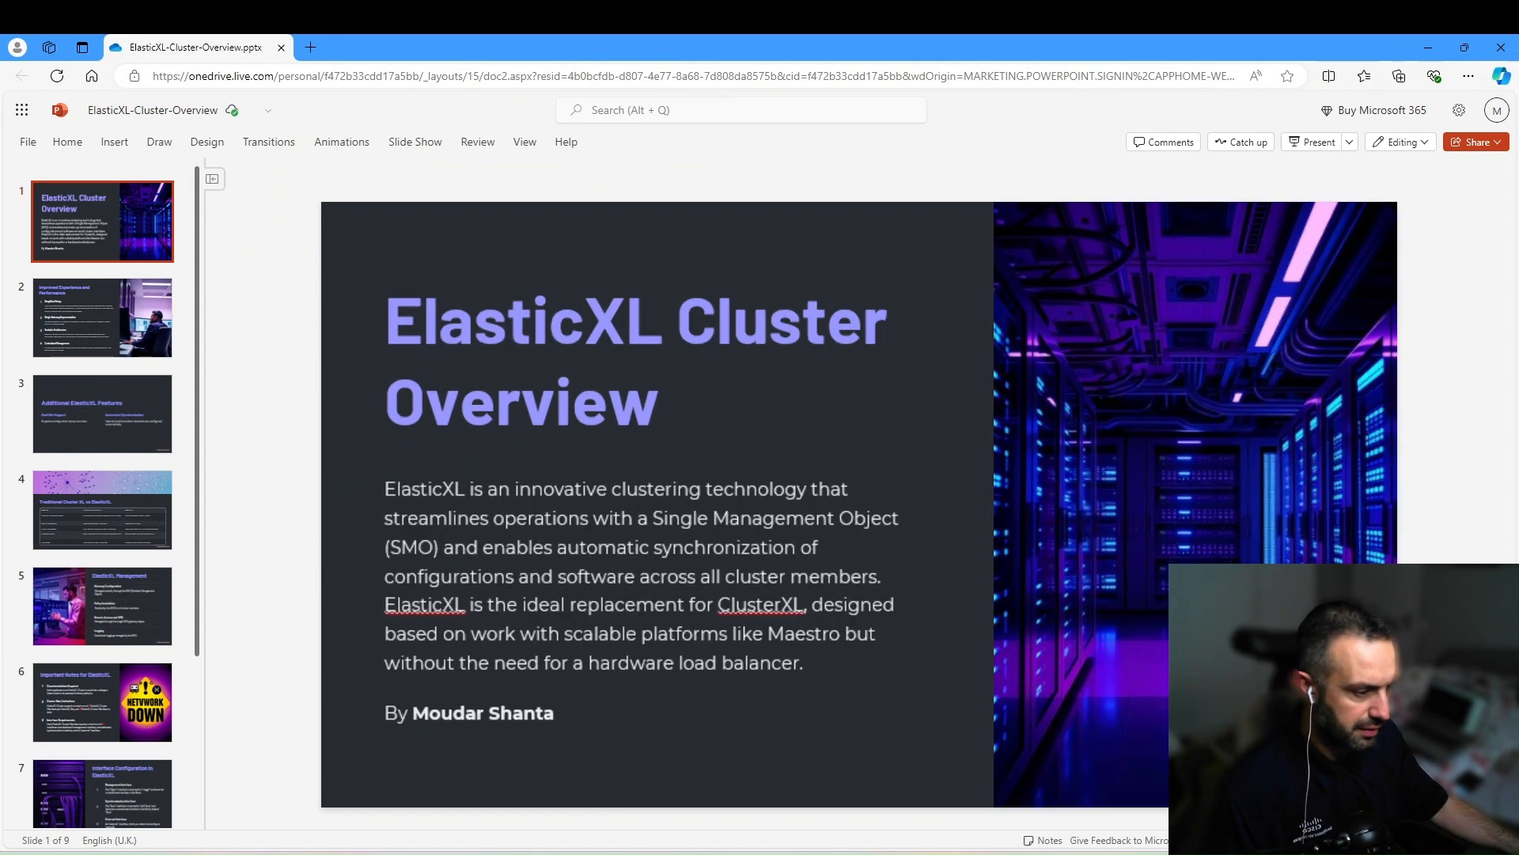
key(ctrl+F5)
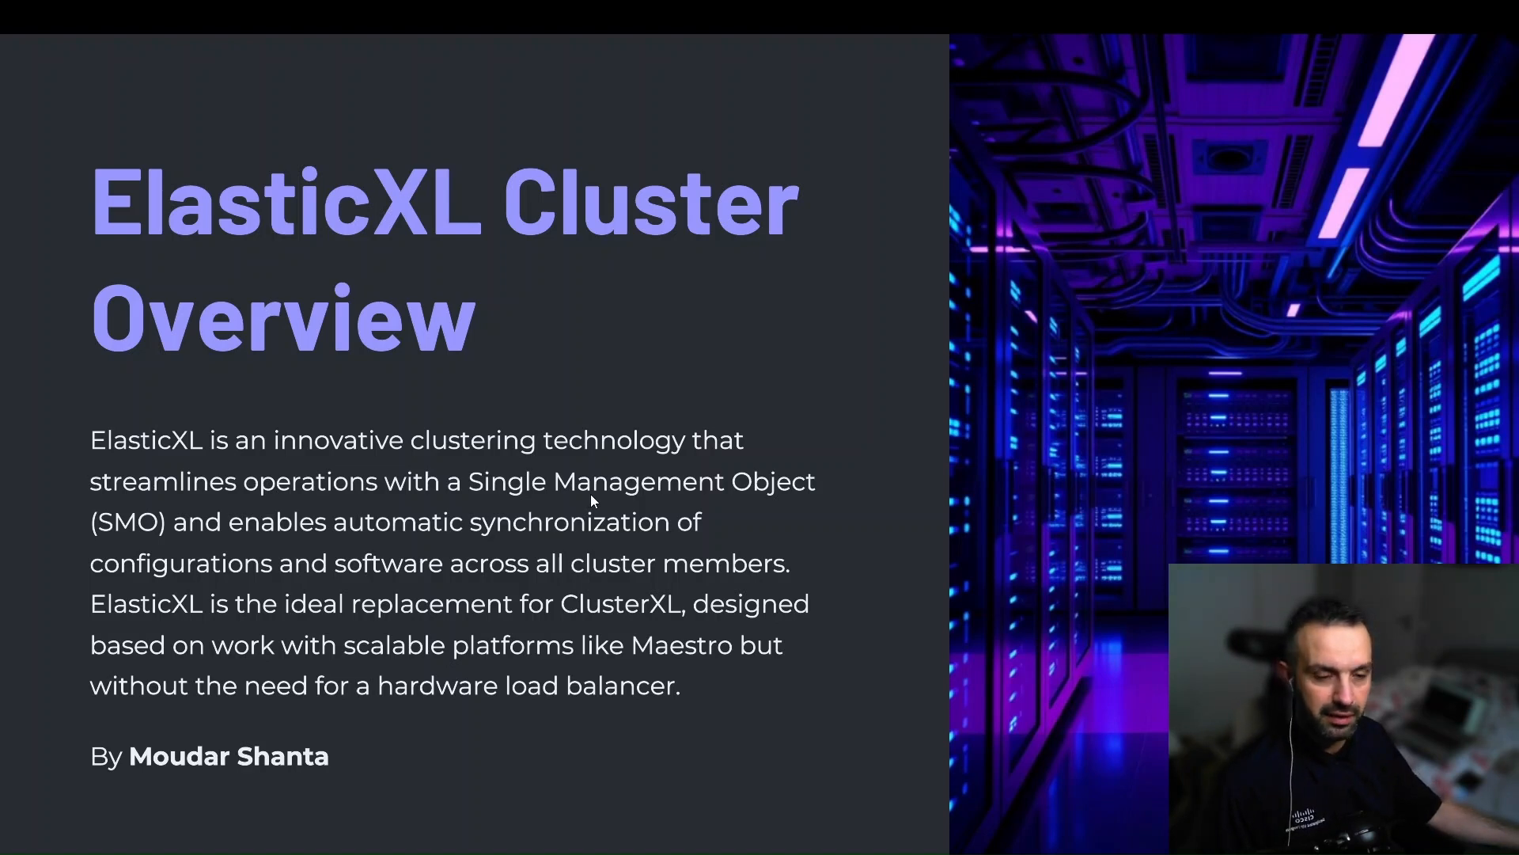
key(Right)
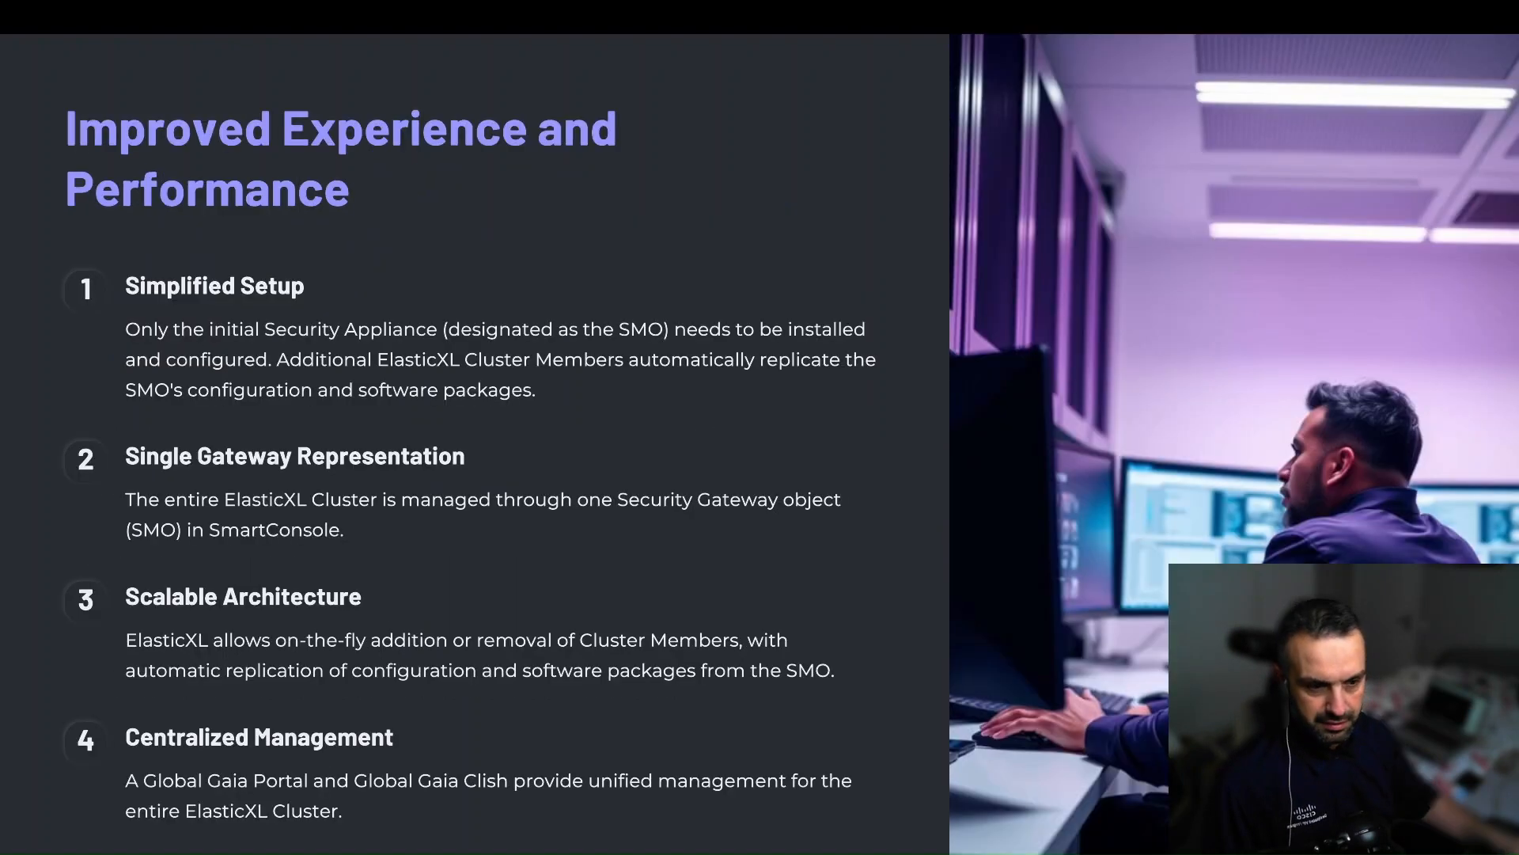